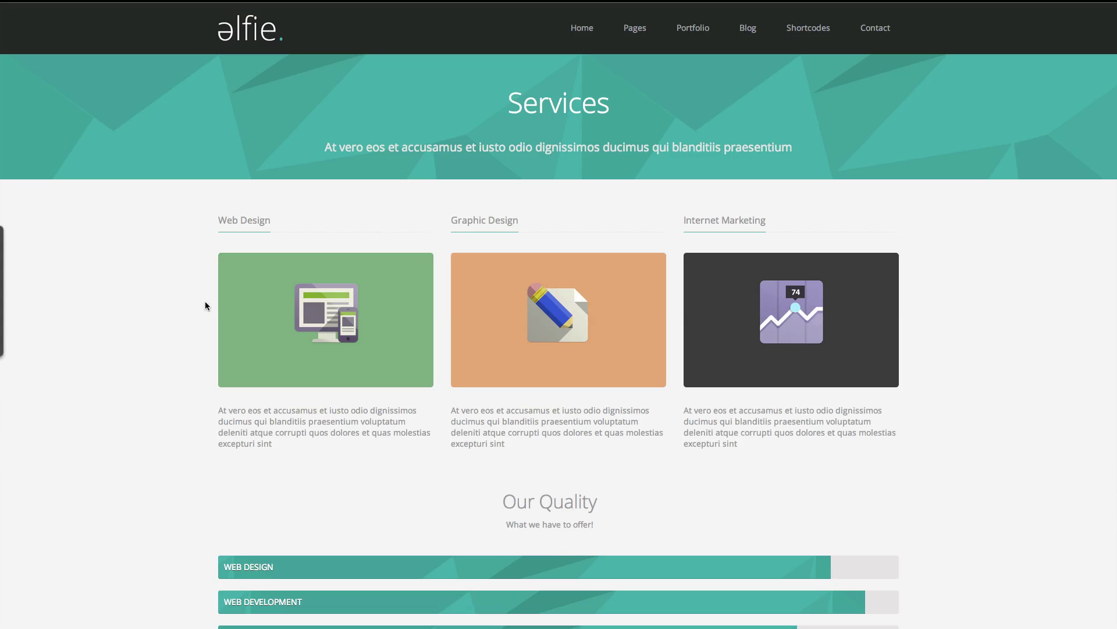
Scroll down and back up through the finished Services page preview.
scroll(389, 279, "down", 15)
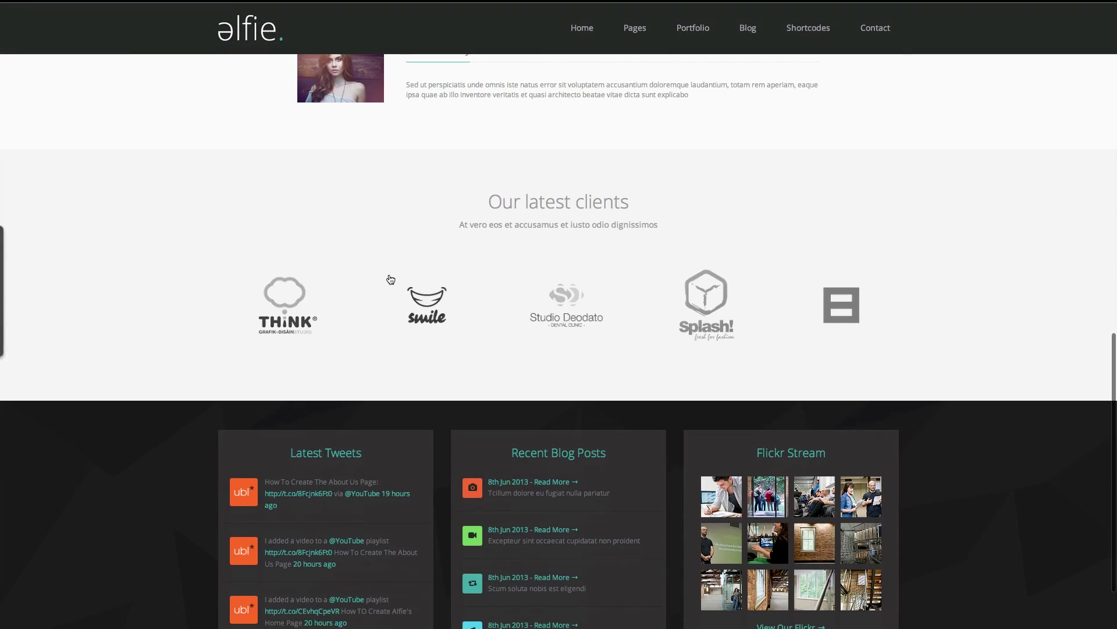
scroll(390, 279, "up", 15)
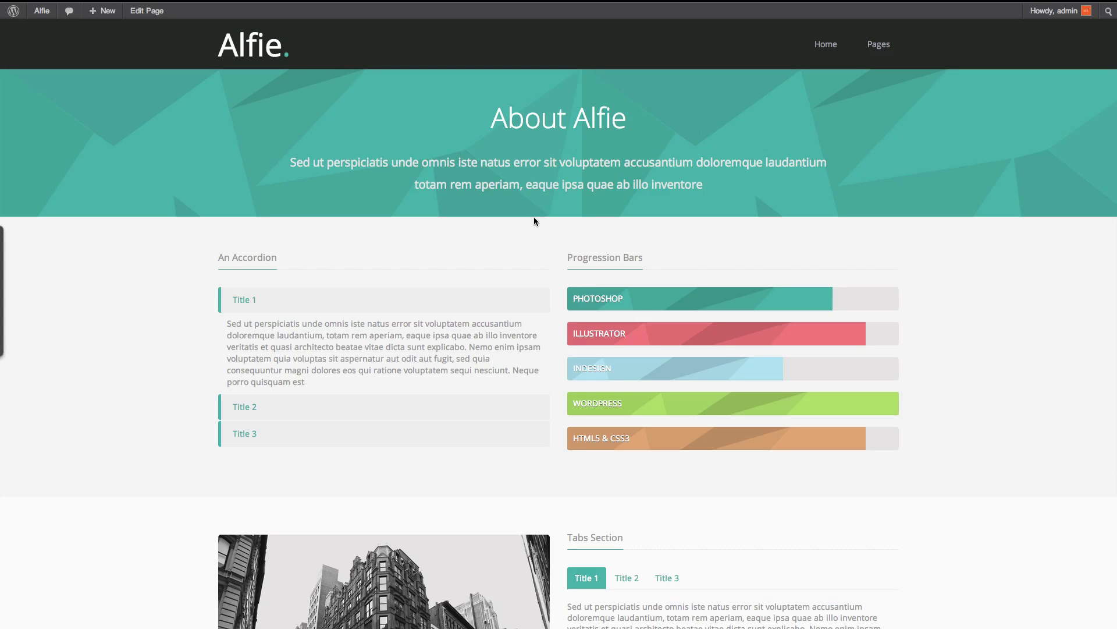
From the Dashboard, start a new page titled 'Services'.
left_click(41, 22)
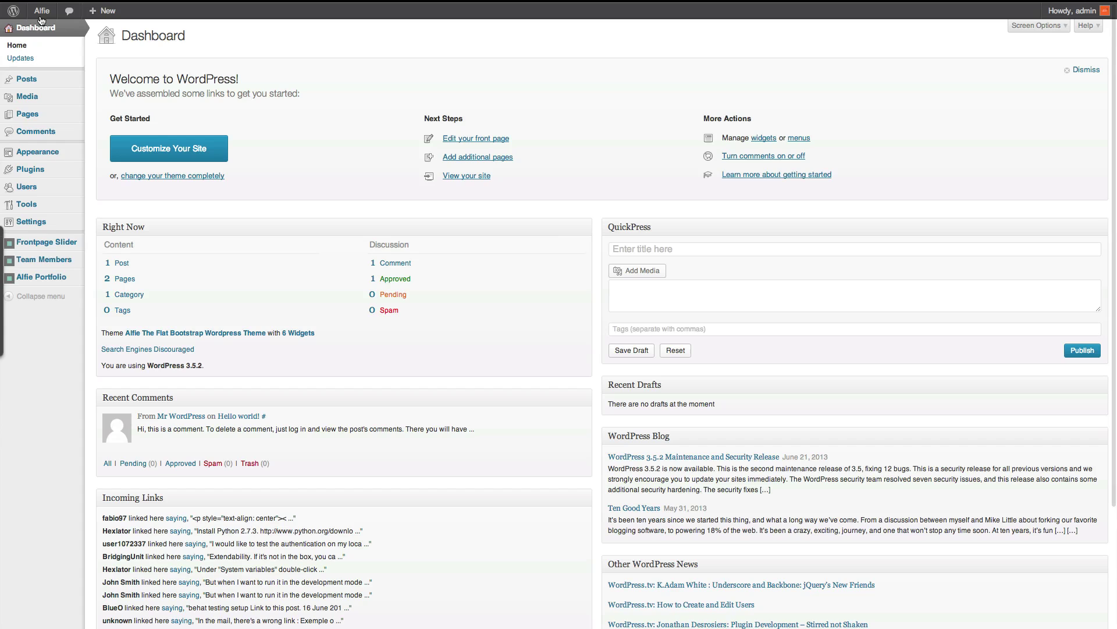
mouse_move(64, 115)
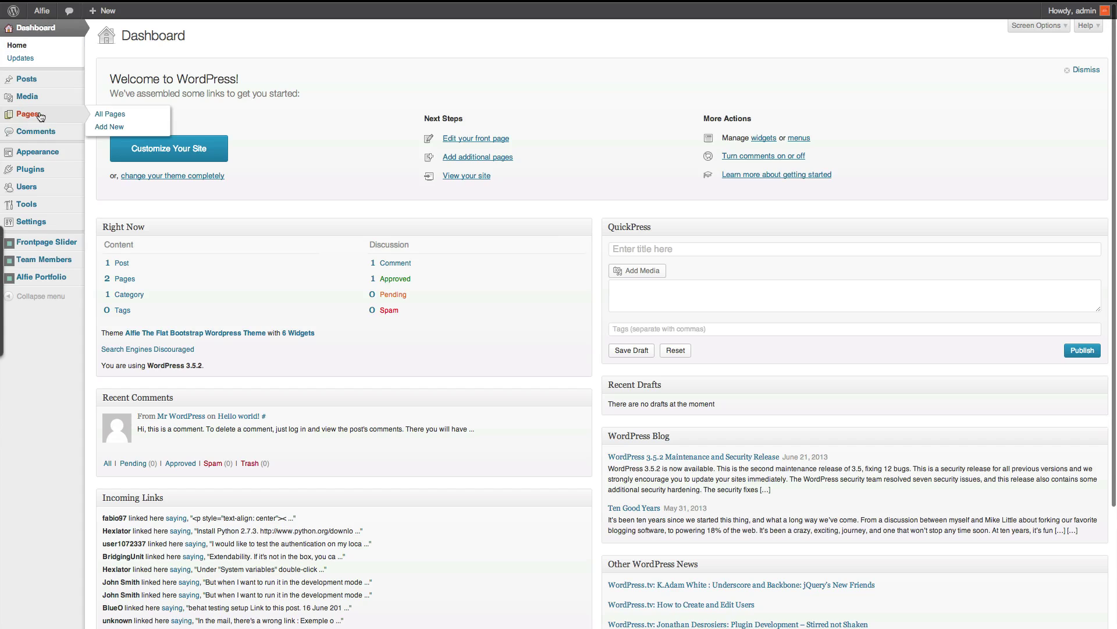
left_click(135, 128)
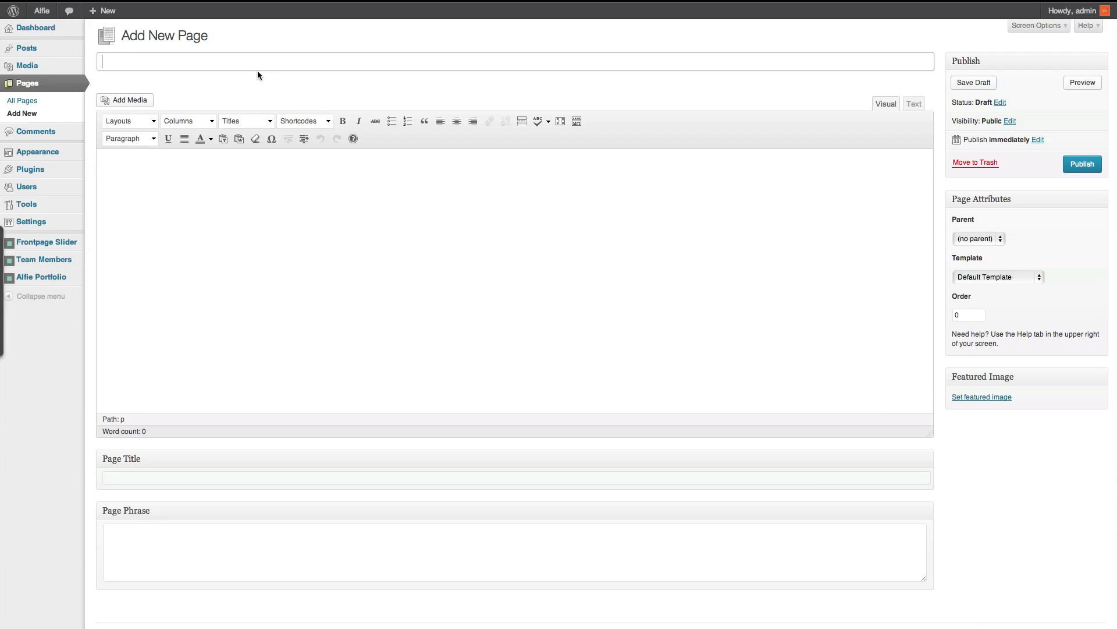
type("Services")
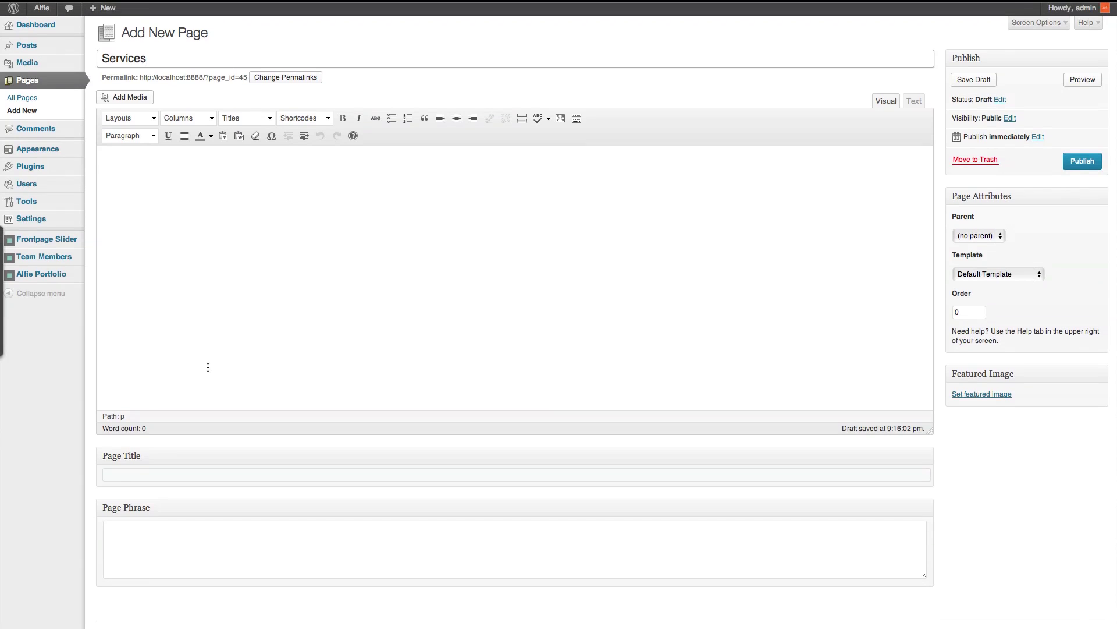
Enter 'Services' as the Page Title and paste the lorem ipsum sentence into Page Phrase.
left_click(154, 475)
type("Servi")
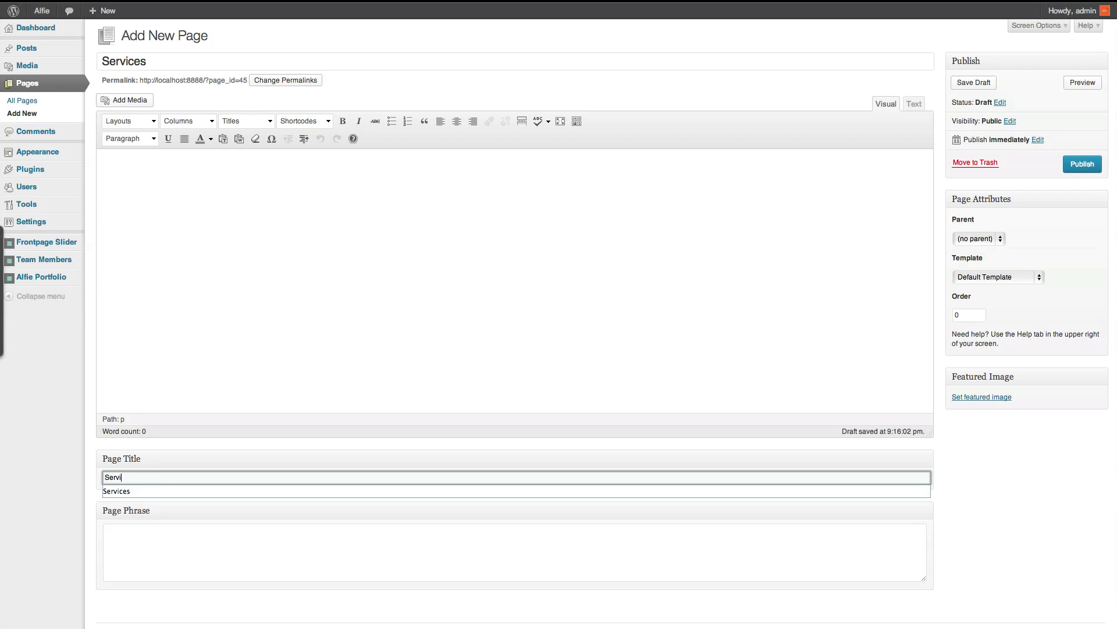
type("ces")
left_click(169, 530)
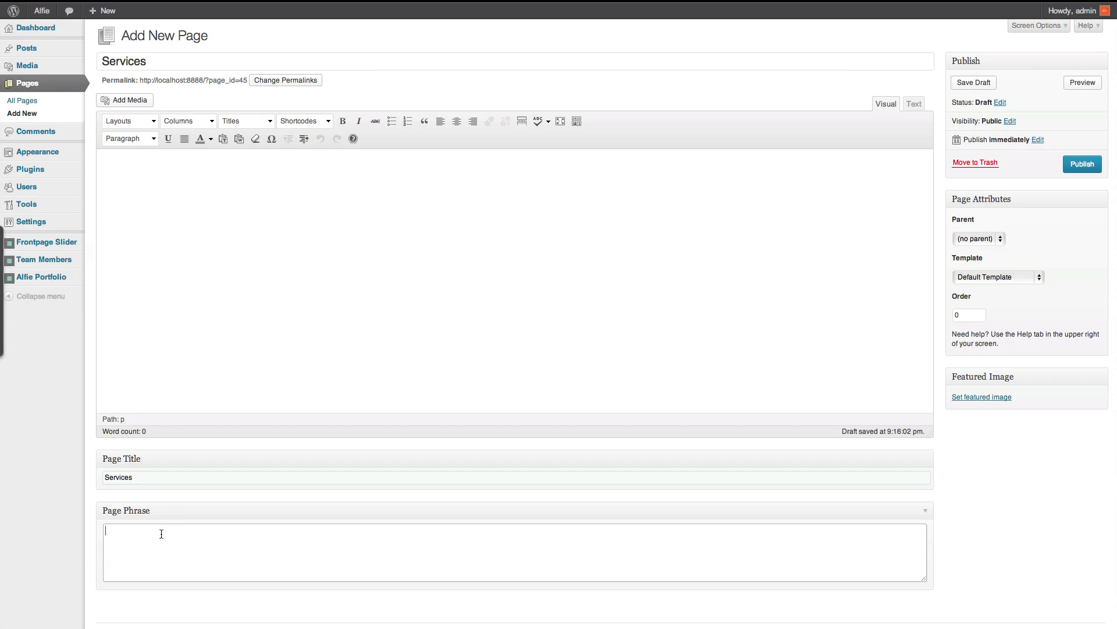
type("At vero eos et accusamus et iusto odio dignissimos ducimus qui blanditiis praesentium")
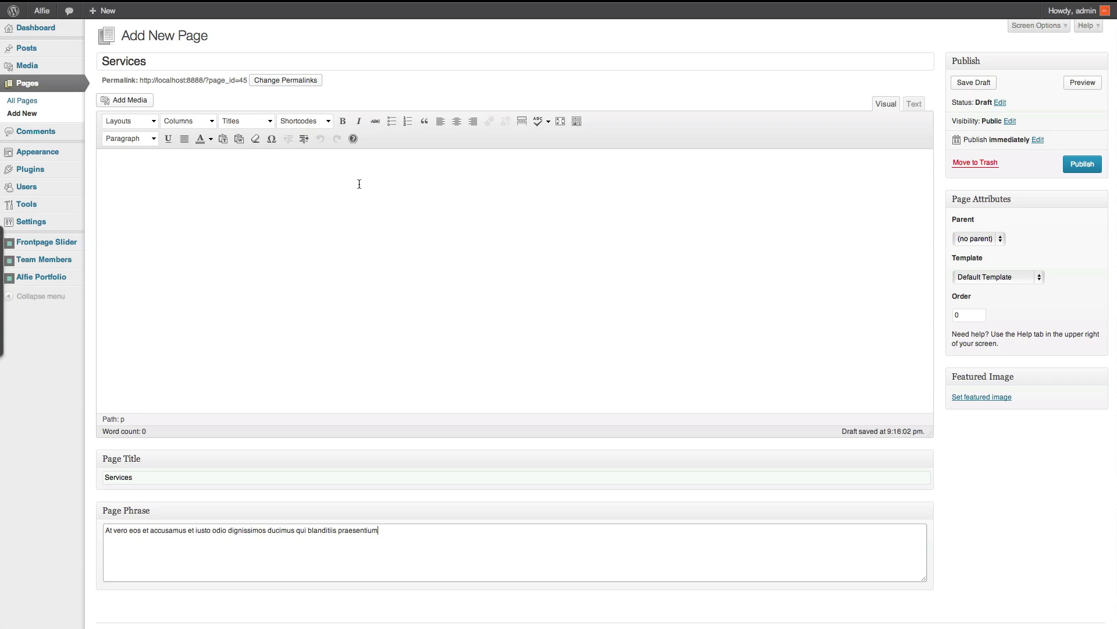
Insert a Page Layout block with extra class padbottom60 and open an empty line inside it.
left_click(142, 122)
left_click(129, 149)
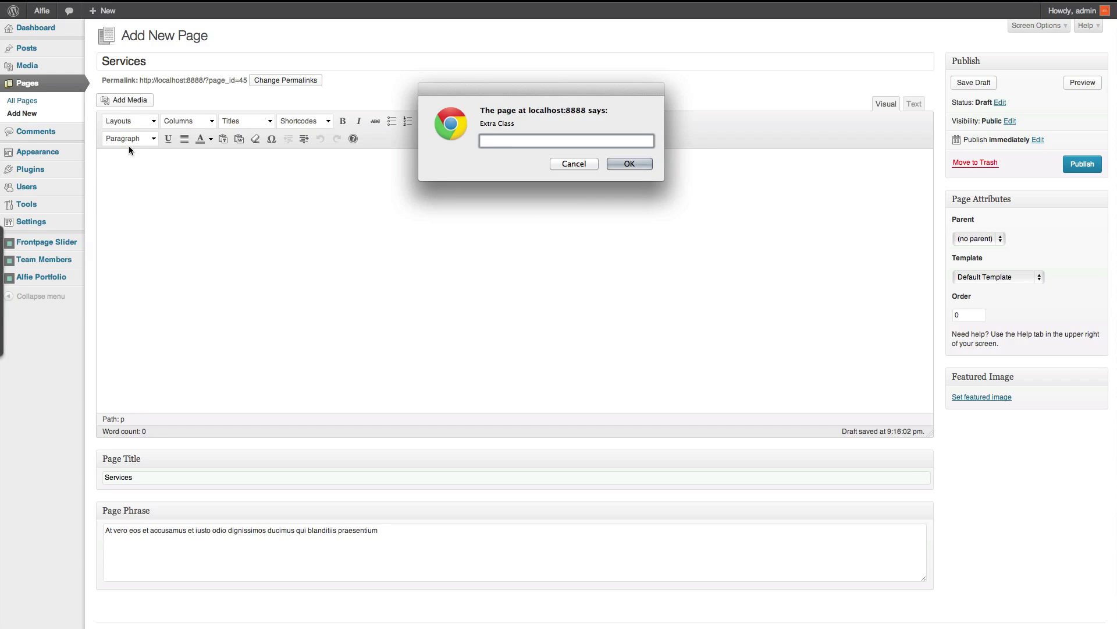
type("padbottom60")
key("Return")
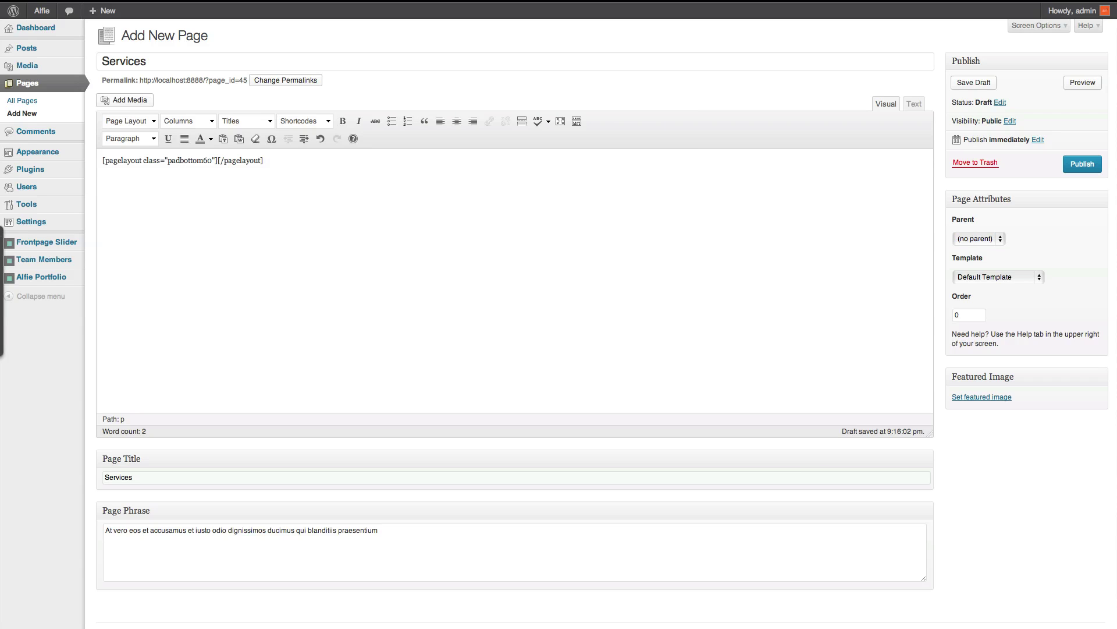
left_click(219, 162)
key("Return")
key("Return")
Insert a Row block with no extra class and open an empty line inside it.
left_click(152, 120)
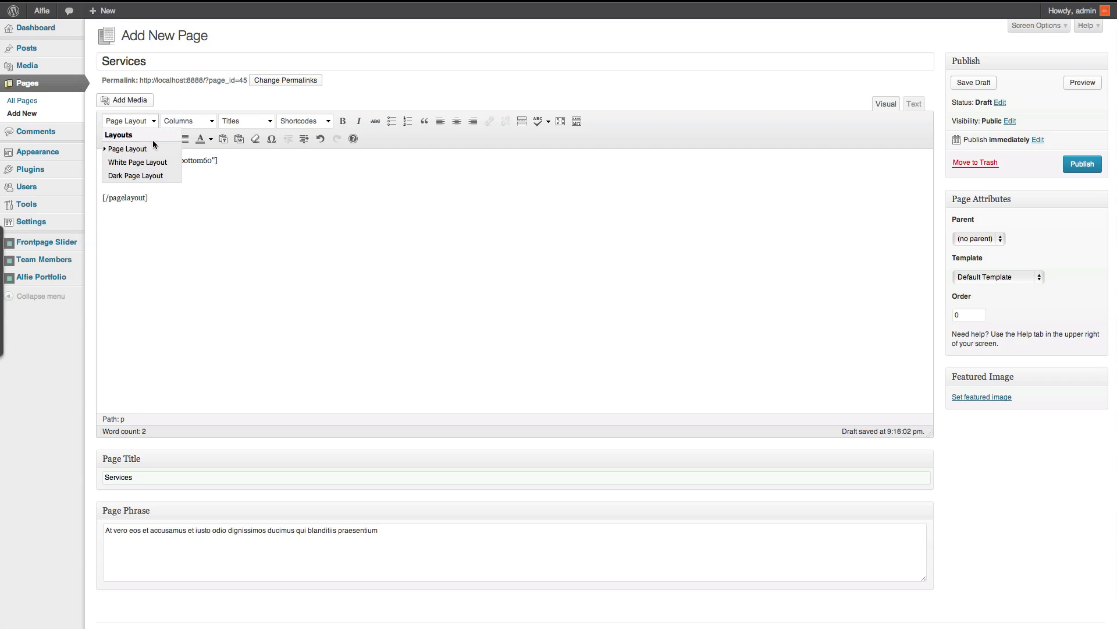
left_click(187, 124)
left_click(187, 123)
left_click(186, 149)
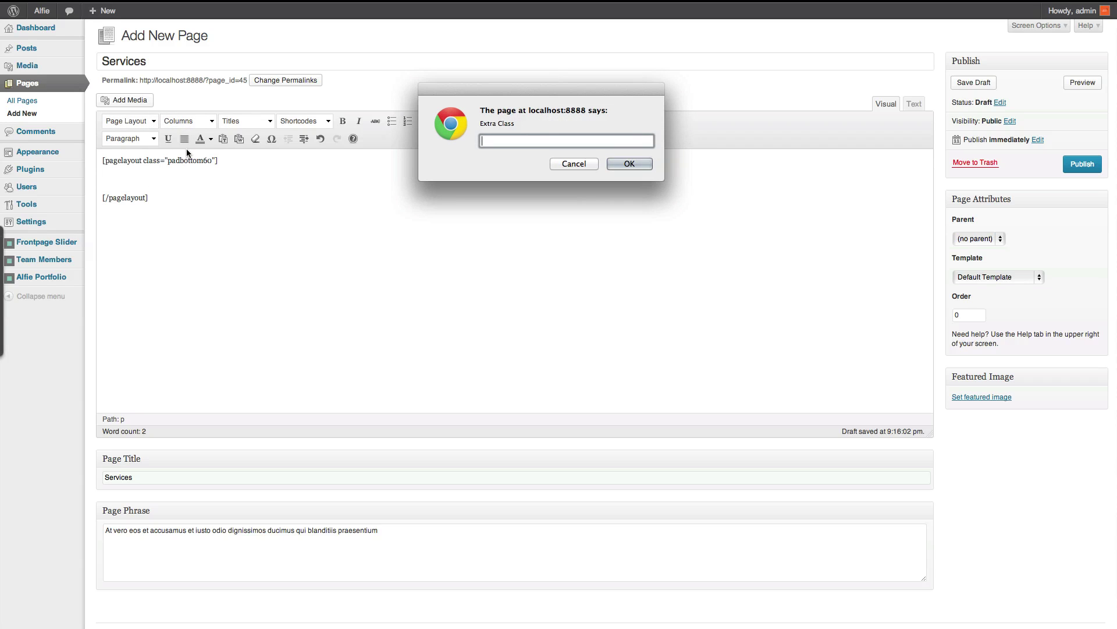
key("Return")
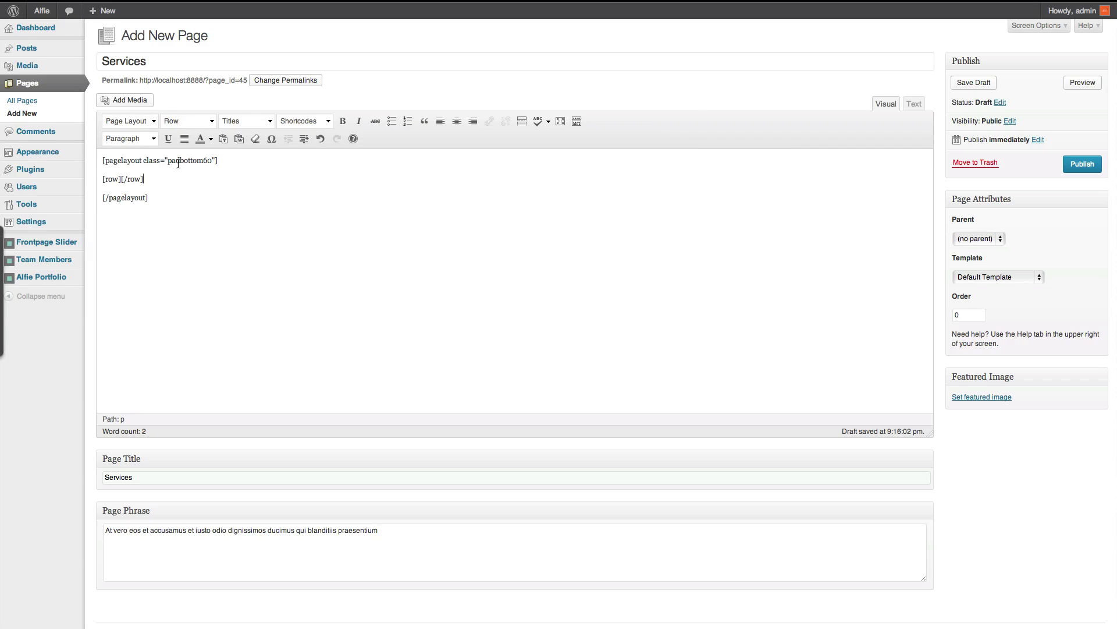
left_click(121, 179)
key("Return")
key("Return")
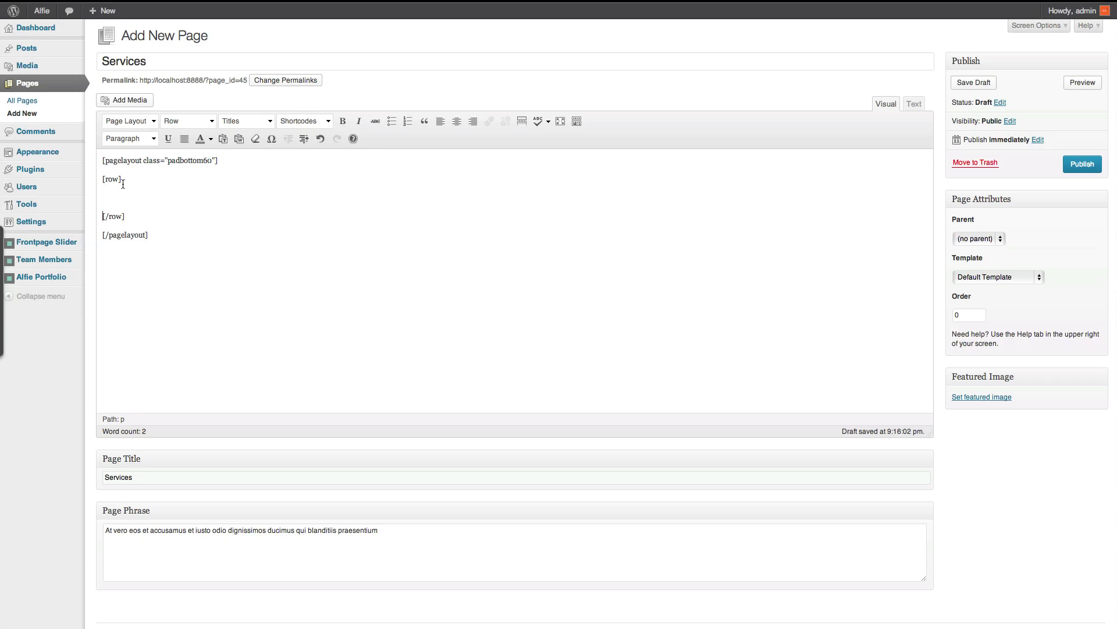
Add three 3rd Width Column blocks inside the row and open a line in the first.
left_click(194, 123)
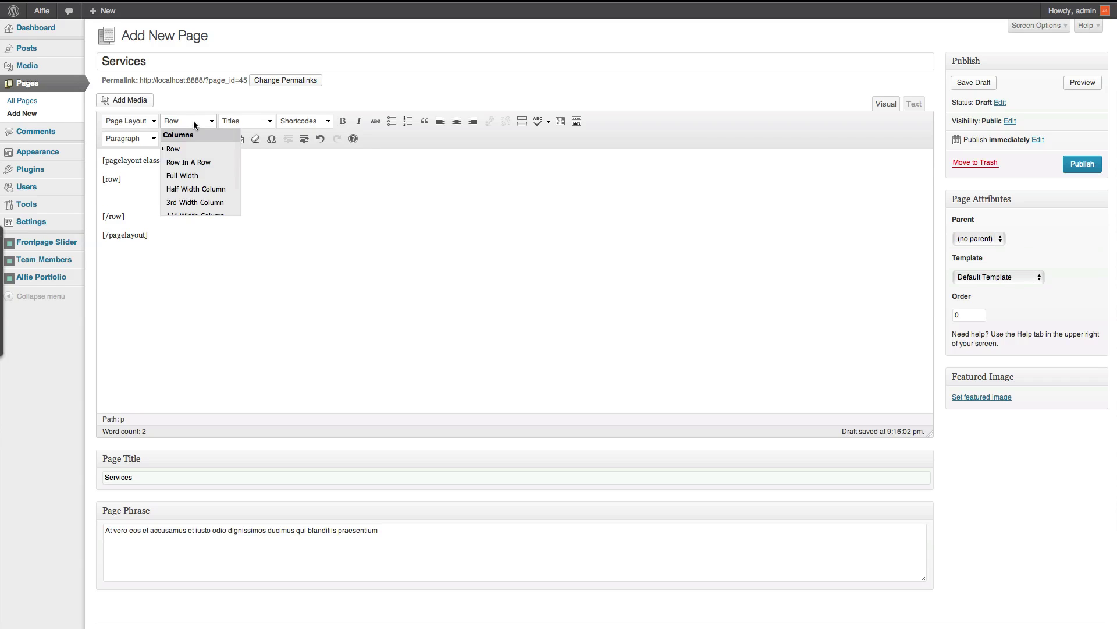
left_click(198, 199)
key("Return")
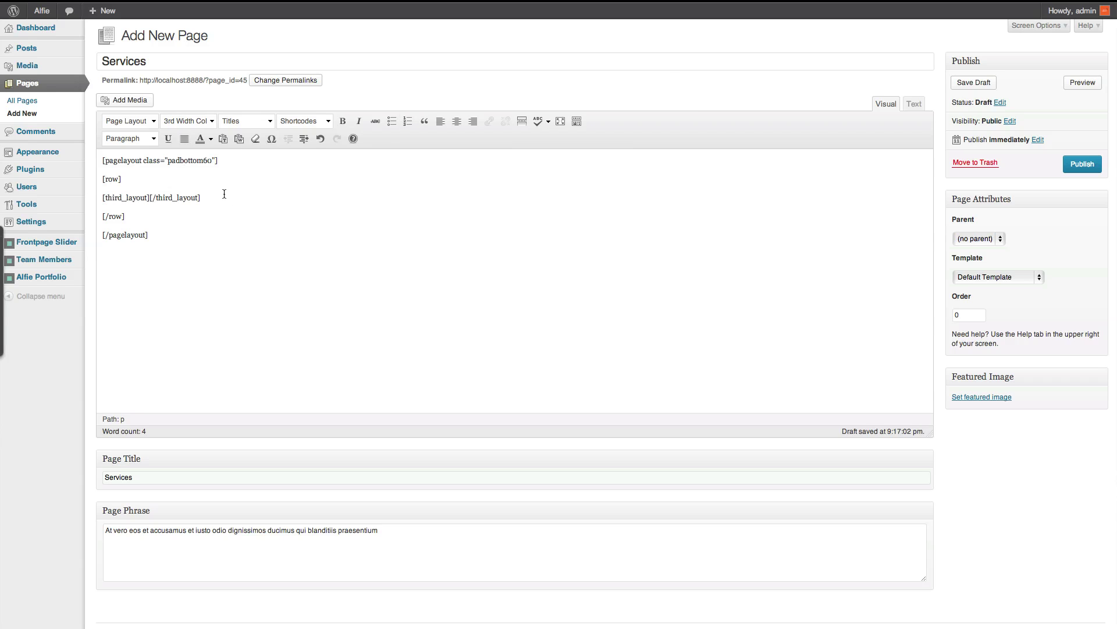
left_click_drag(217, 195, 90, 198)
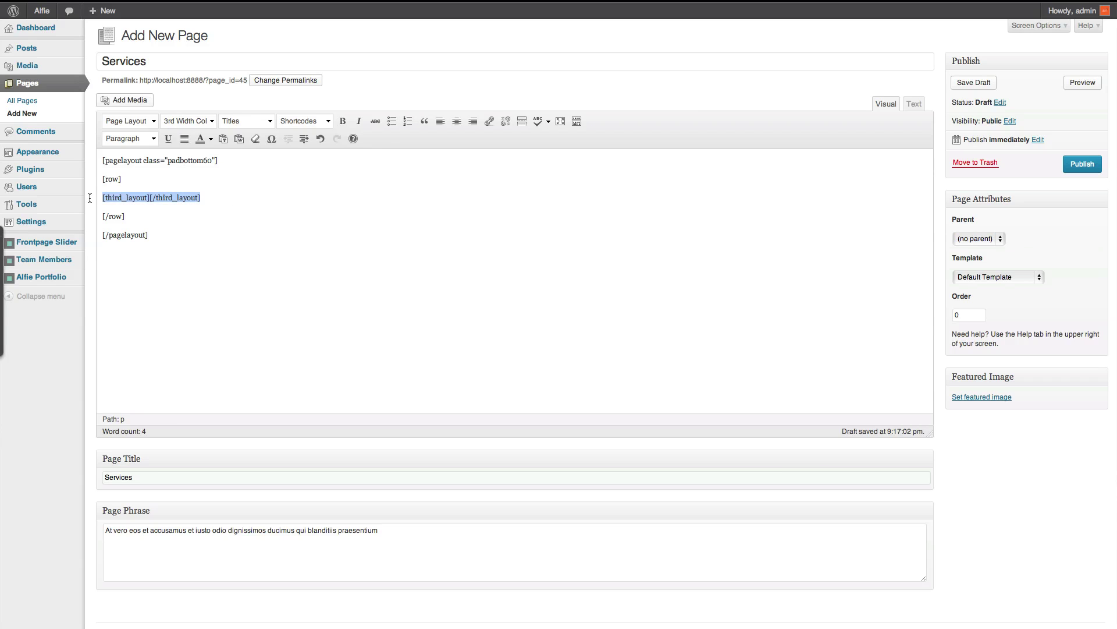
key("ctrl+c")
key("Right")
key("Return")
key("ctrl+v")
key("Return")
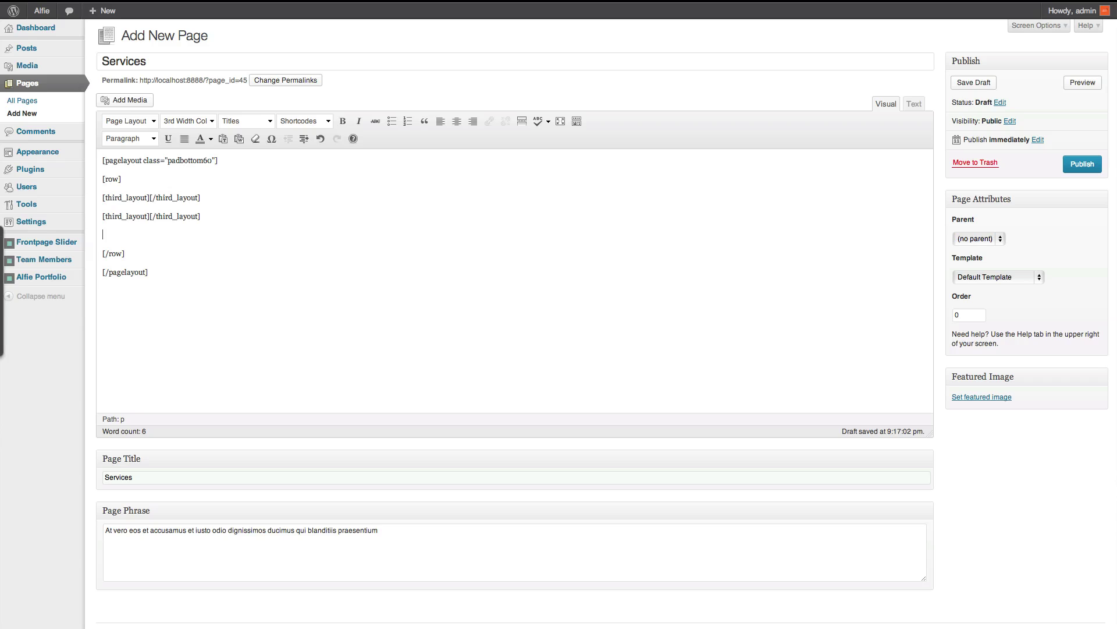
key("ctrl+v")
left_click(150, 199)
key("Return")
key("Return")
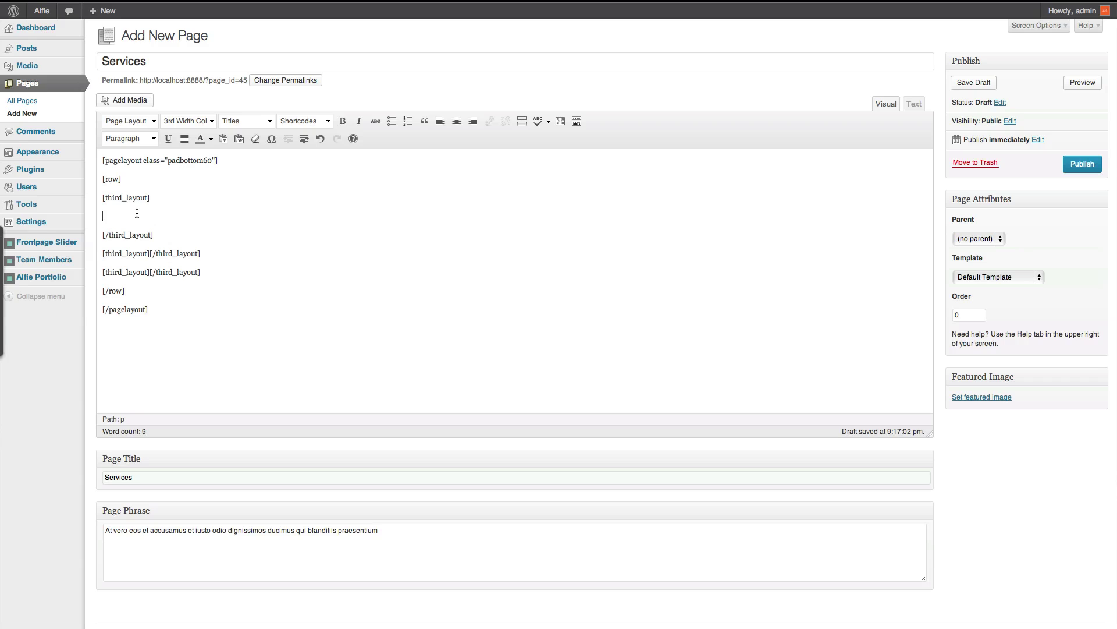
Add a 'Web Design' small title in the first column, then bring up Add Media.
type("Web Design")
left_click_drag(144, 216, 96, 217)
left_click(238, 121)
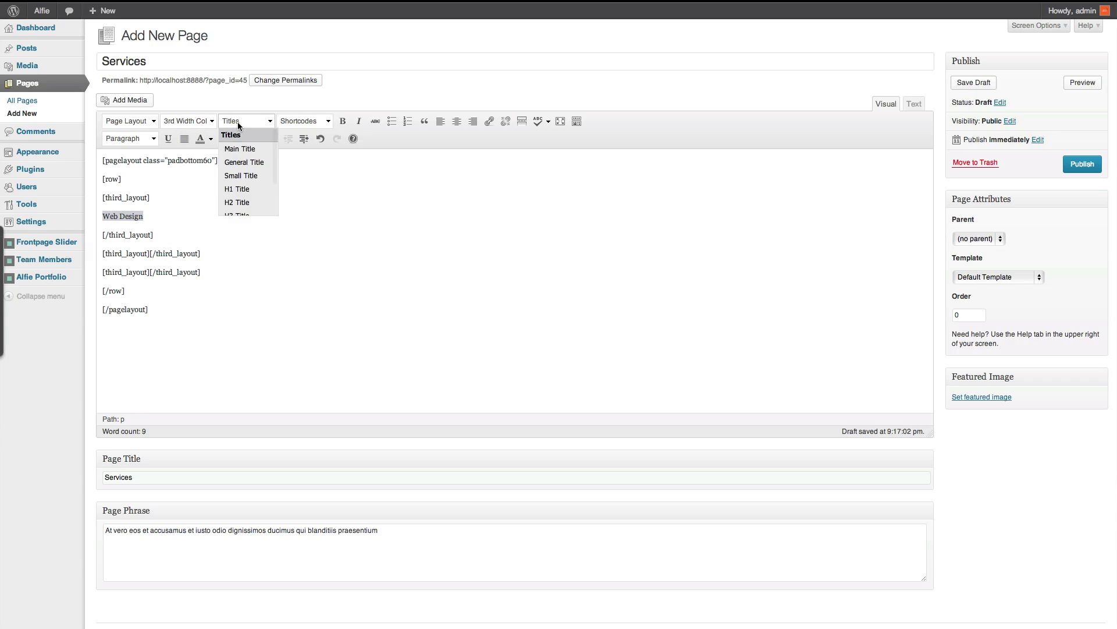
left_click(240, 175)
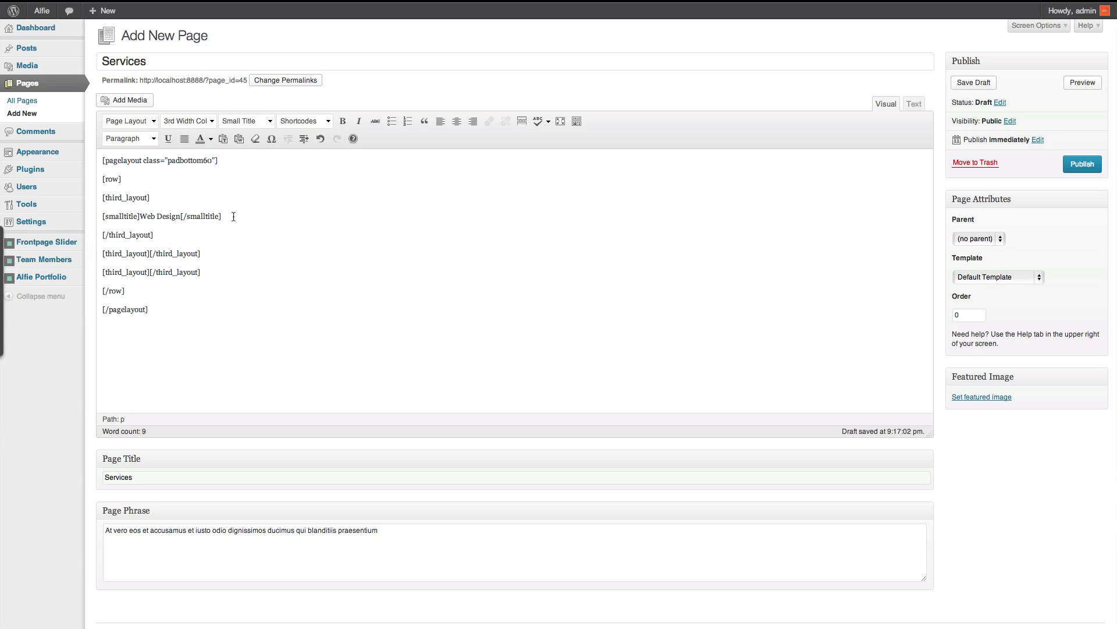
key("Return")
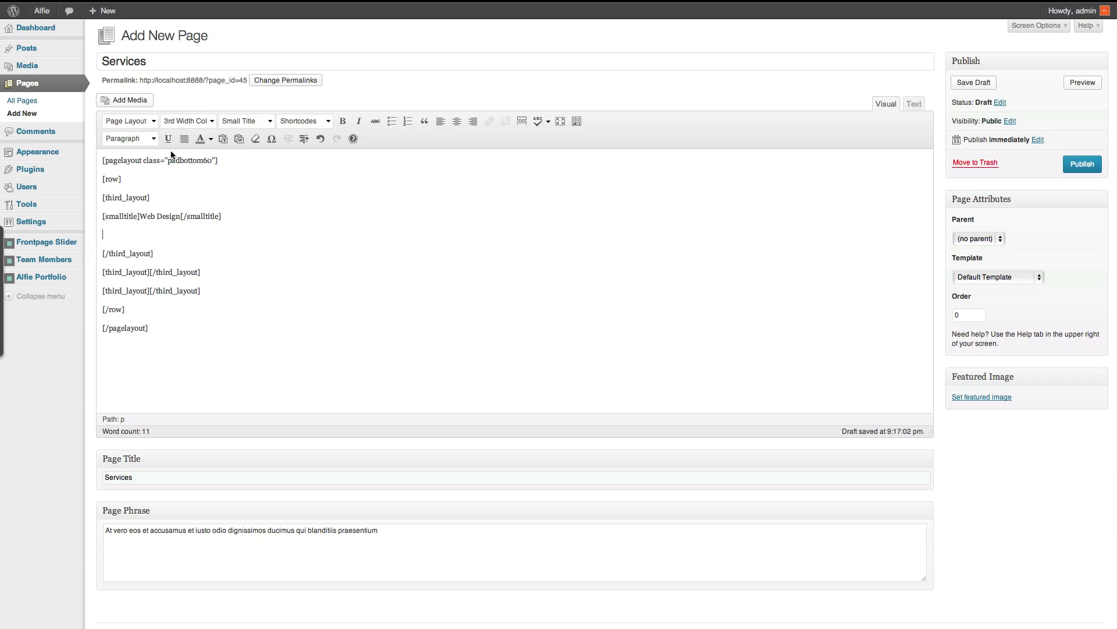
left_click(125, 101)
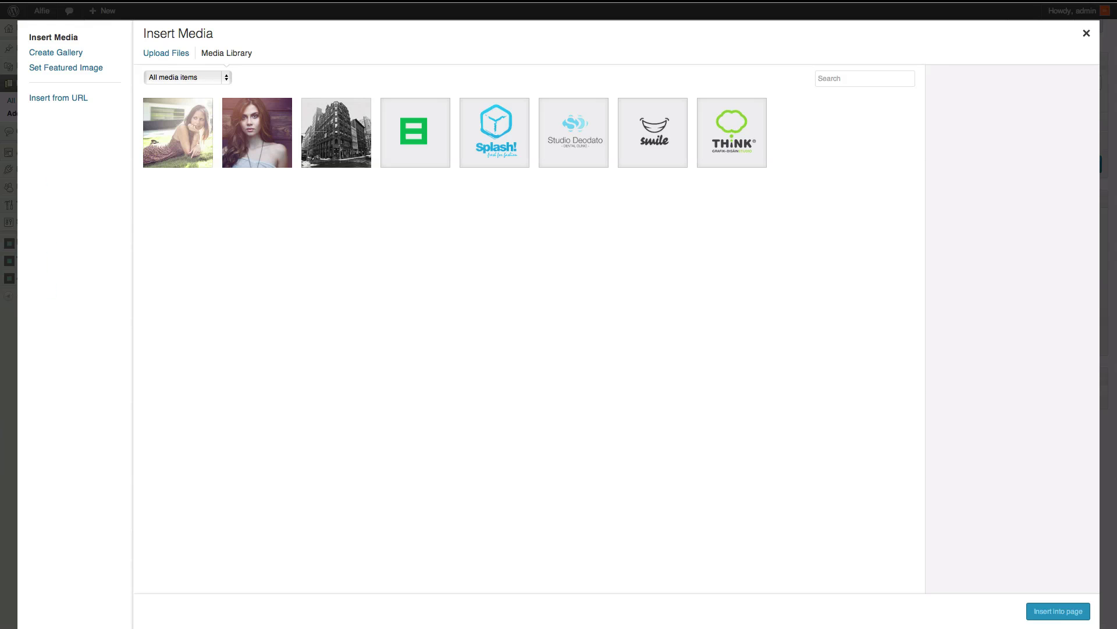
Upload the three service images and insert webdesign.jpg with Link To set to None.
left_click_drag(1106, 334, 556, 333)
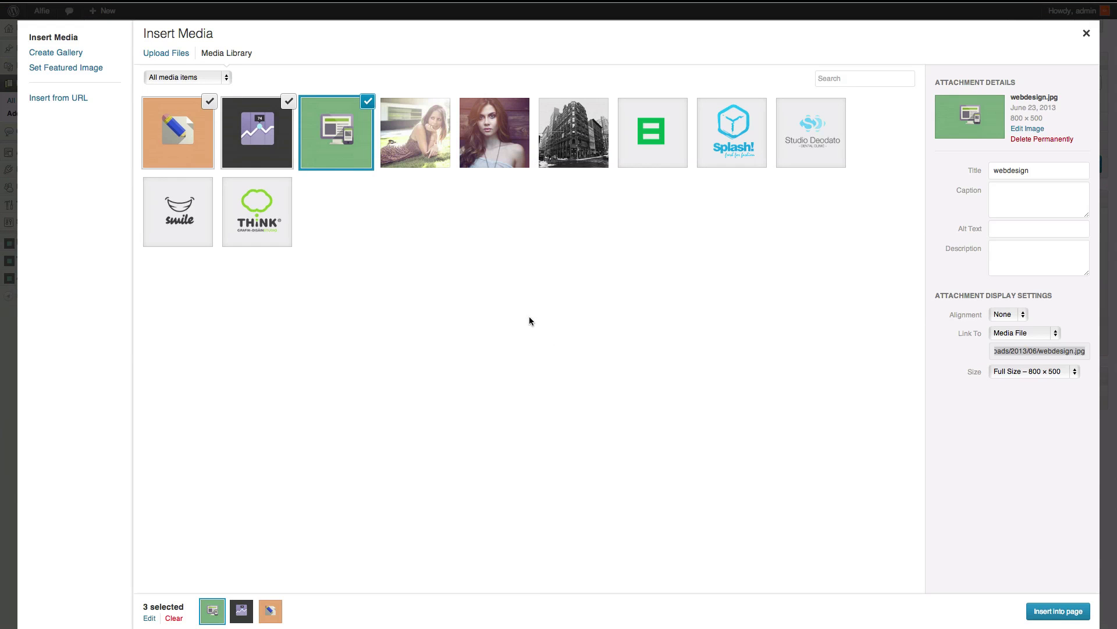
left_click(417, 155)
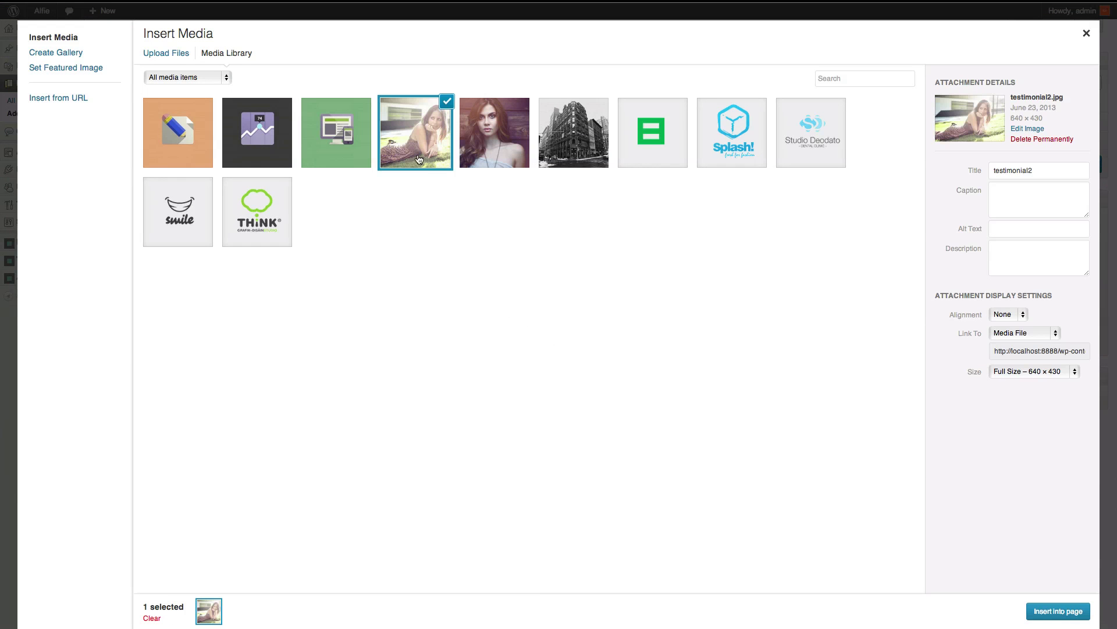
left_click(344, 149)
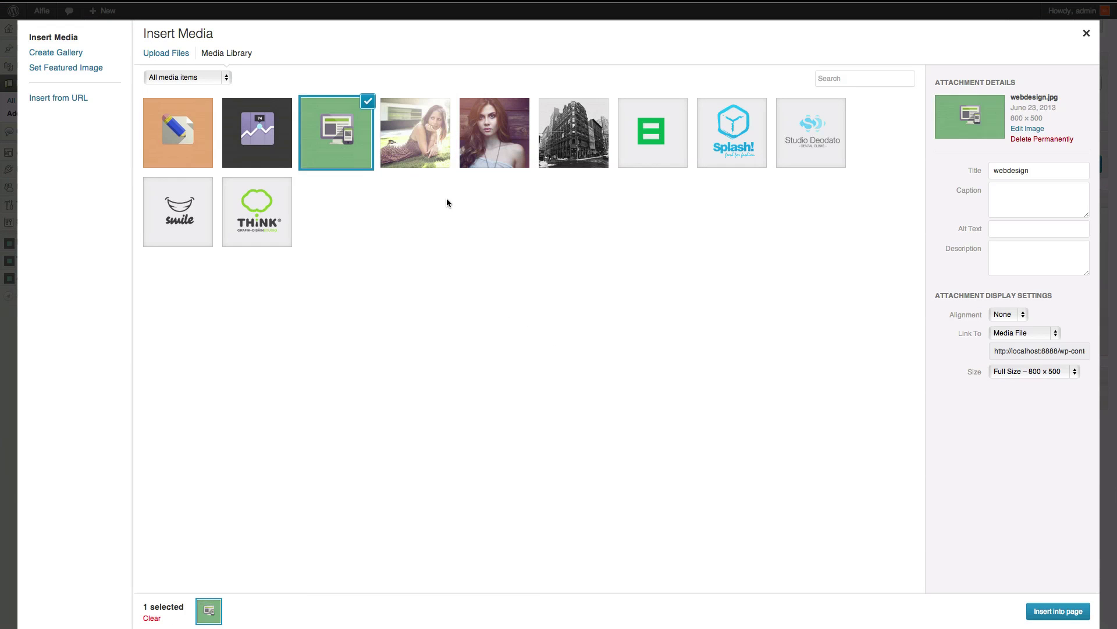
left_click(1000, 333)
left_click(997, 352)
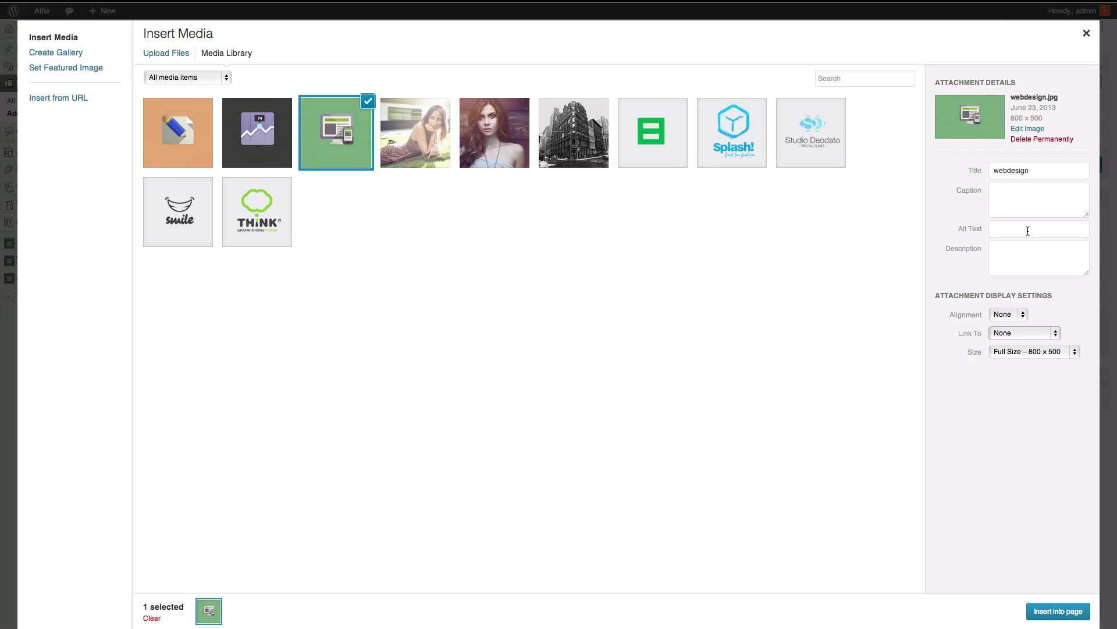
left_click(1058, 611)
Select the inserted webdesign image and open its edit settings.
left_click(410, 235)
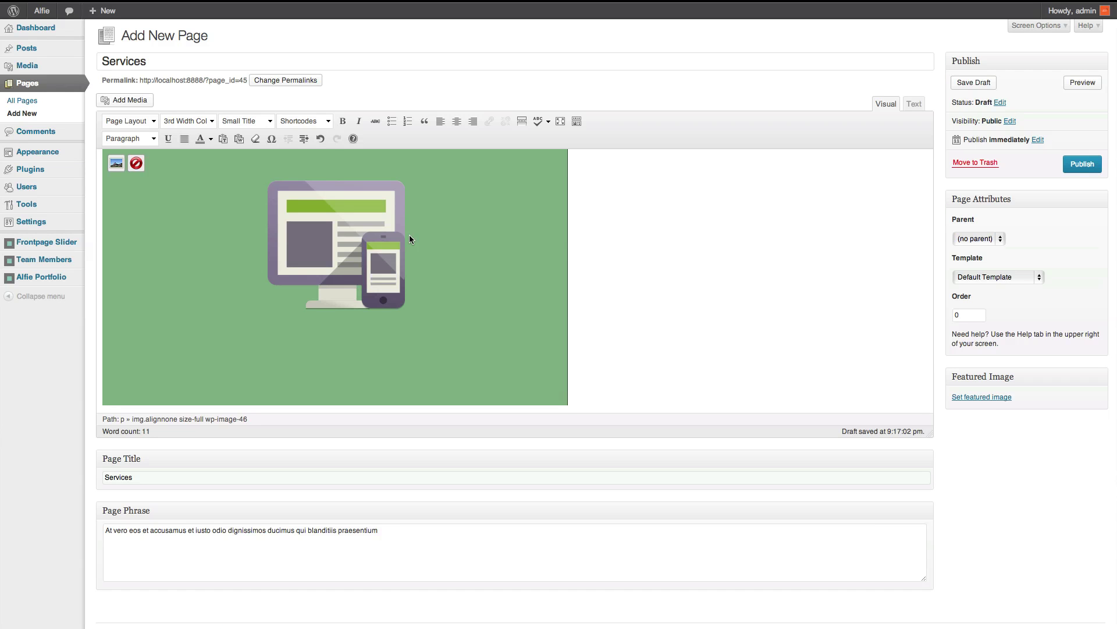
scroll(408, 242, "up", 1)
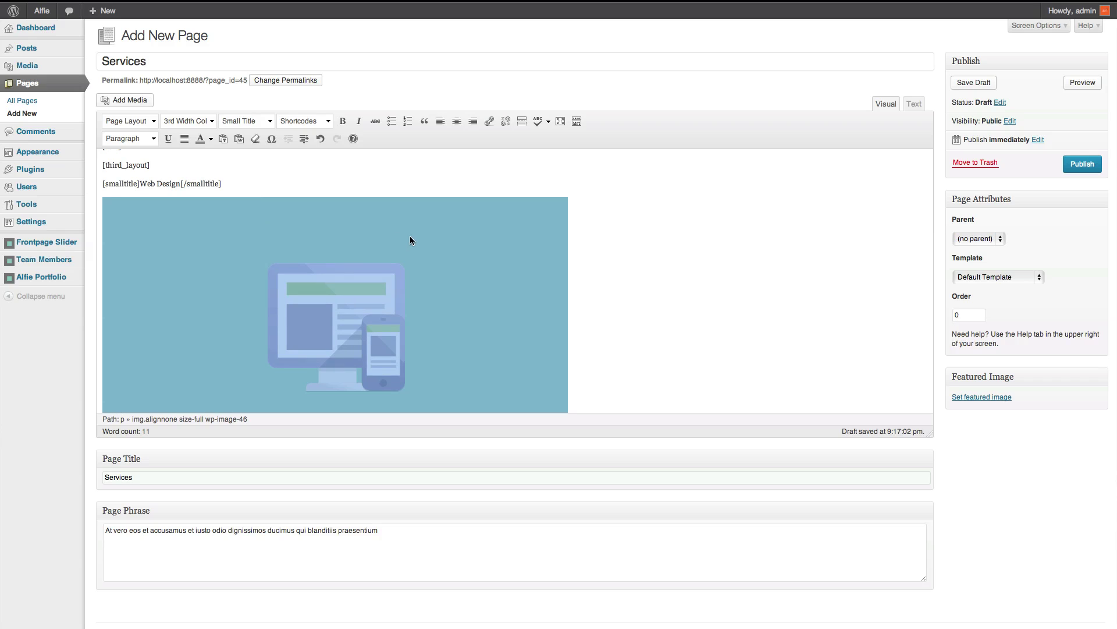
left_click(202, 249)
left_click(115, 208)
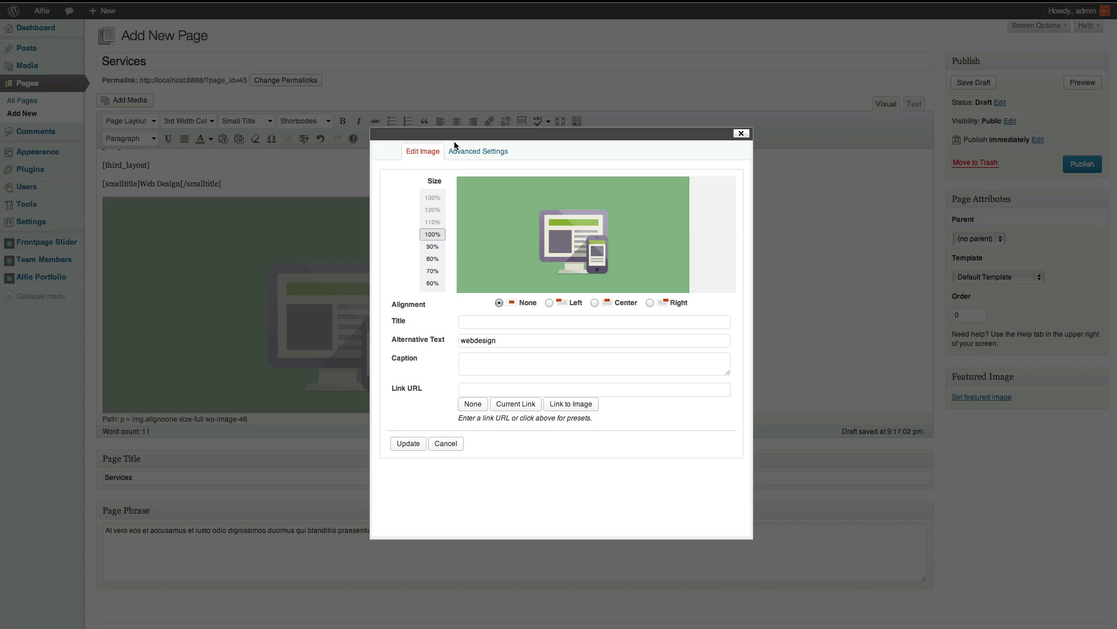
Append the CSS class smoothimage in the image's Advanced Settings and update it.
left_click(476, 152)
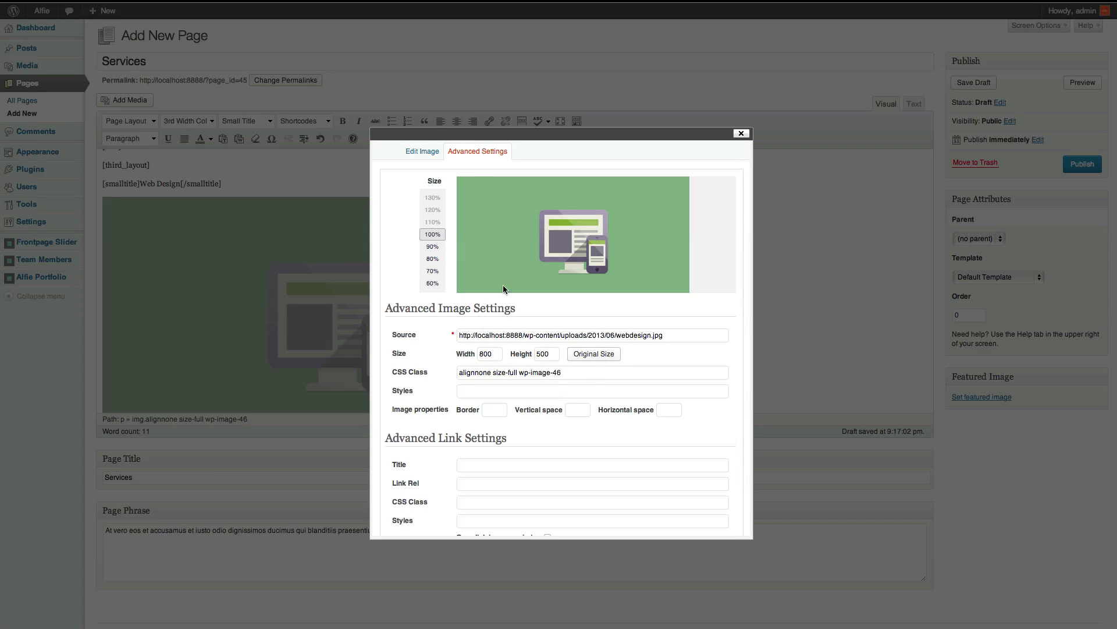
left_click(592, 370)
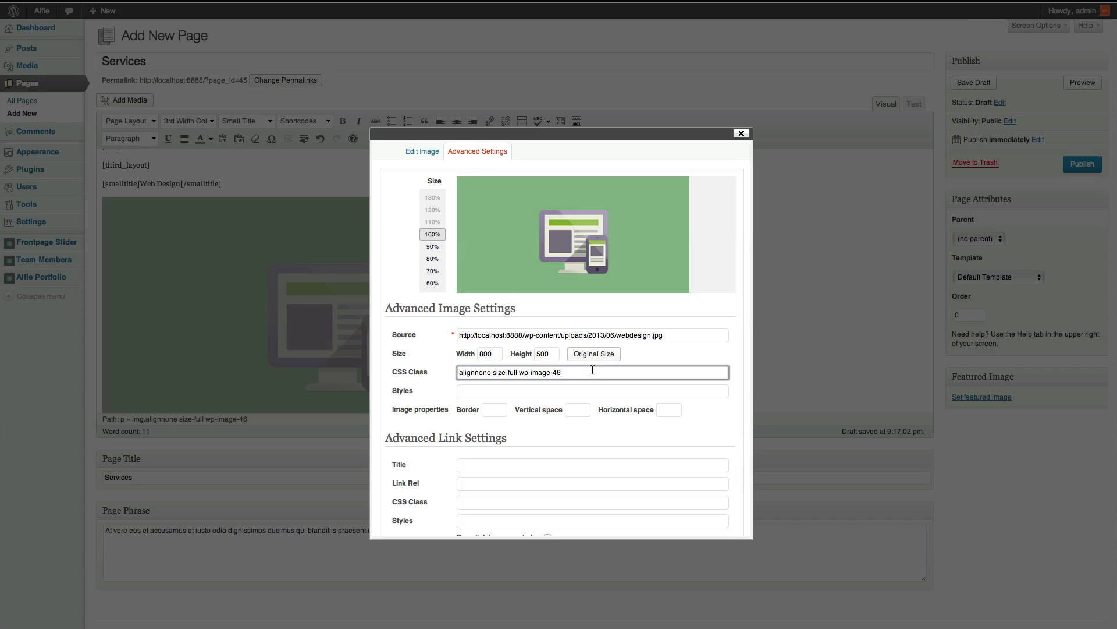
type("smoothimage")
scroll(650, 387, "down", 2)
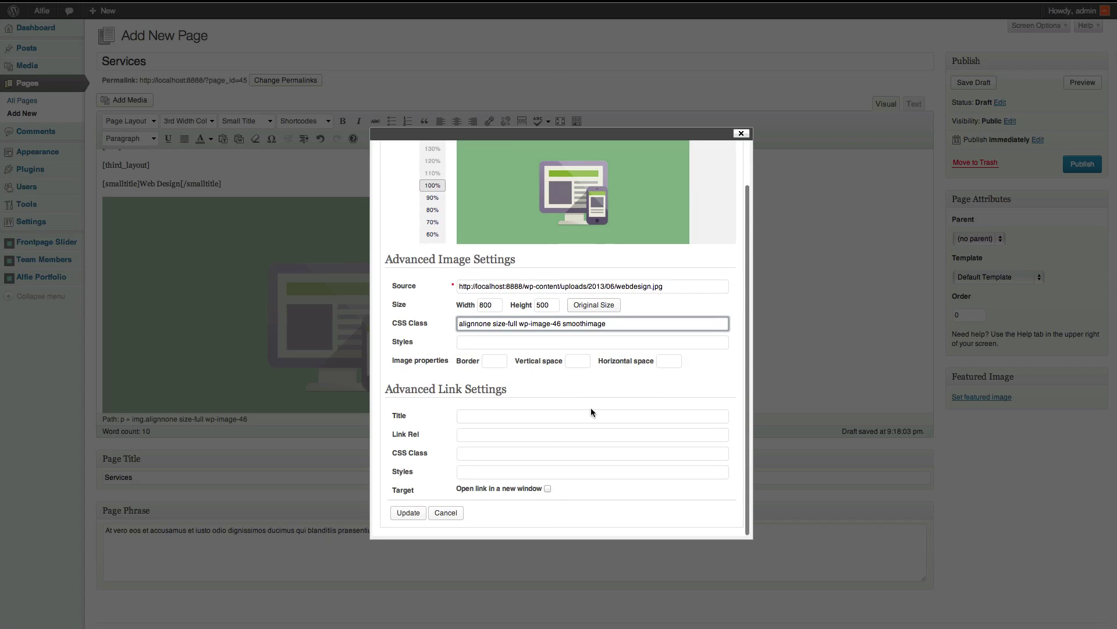
left_click(410, 512)
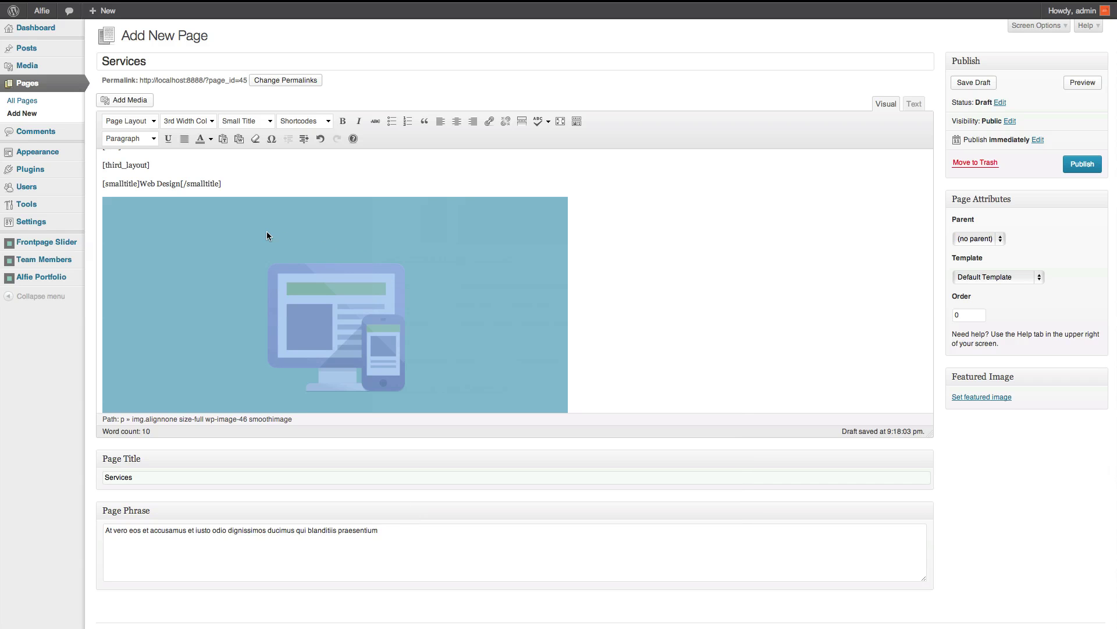
Reopen the Web Design image's settings to check them, then deselect the image.
scroll(267, 235, "down", 1)
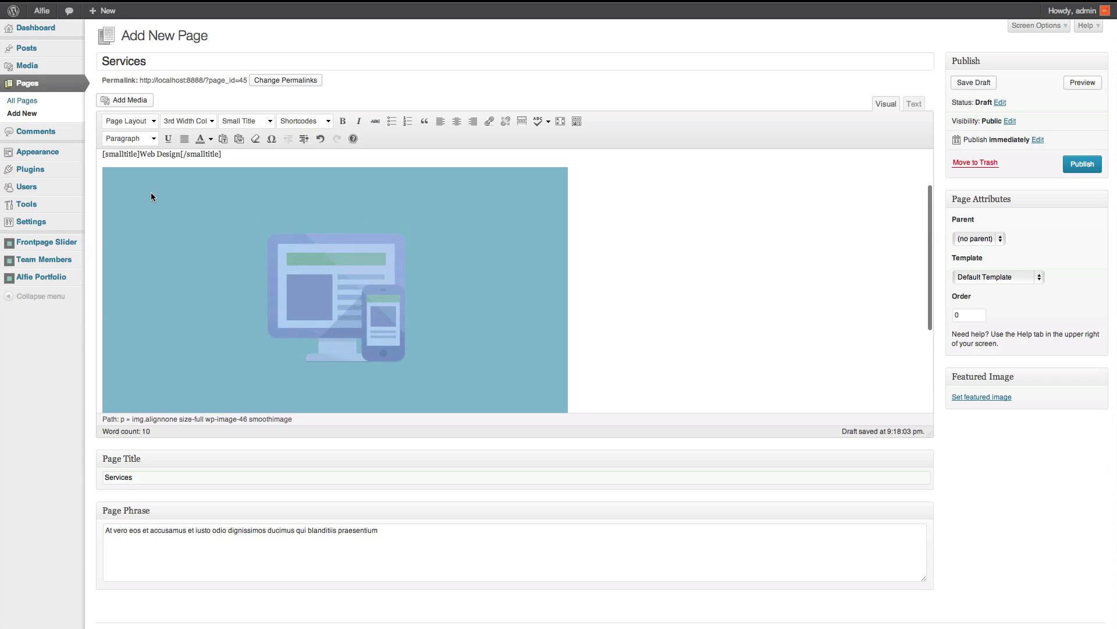
scroll(140, 186, "up", 1)
left_click(374, 228)
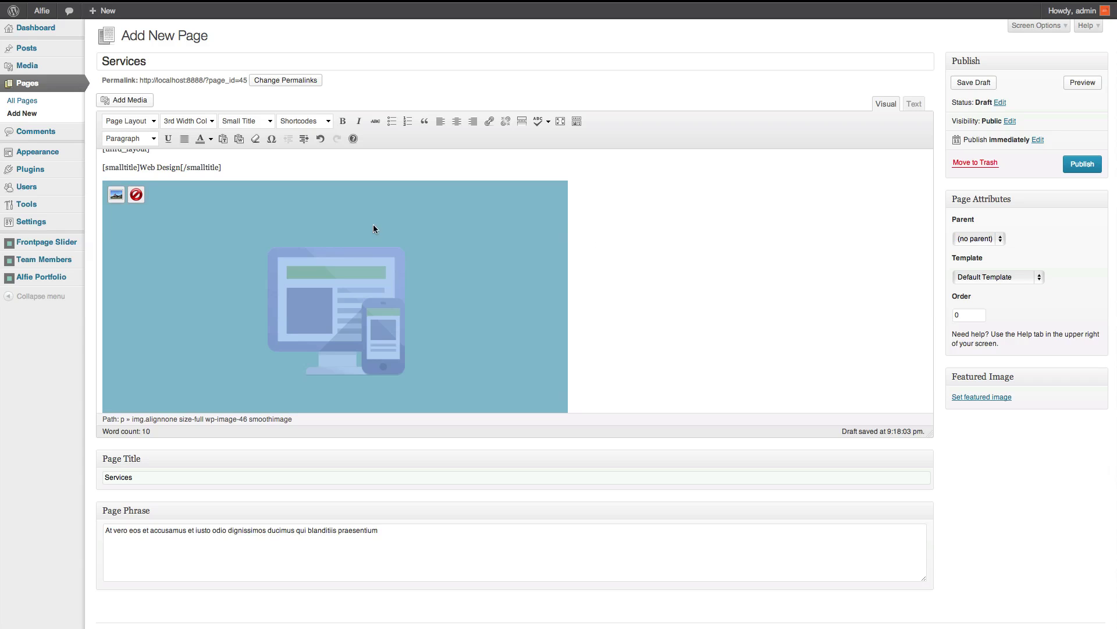
left_click(116, 195)
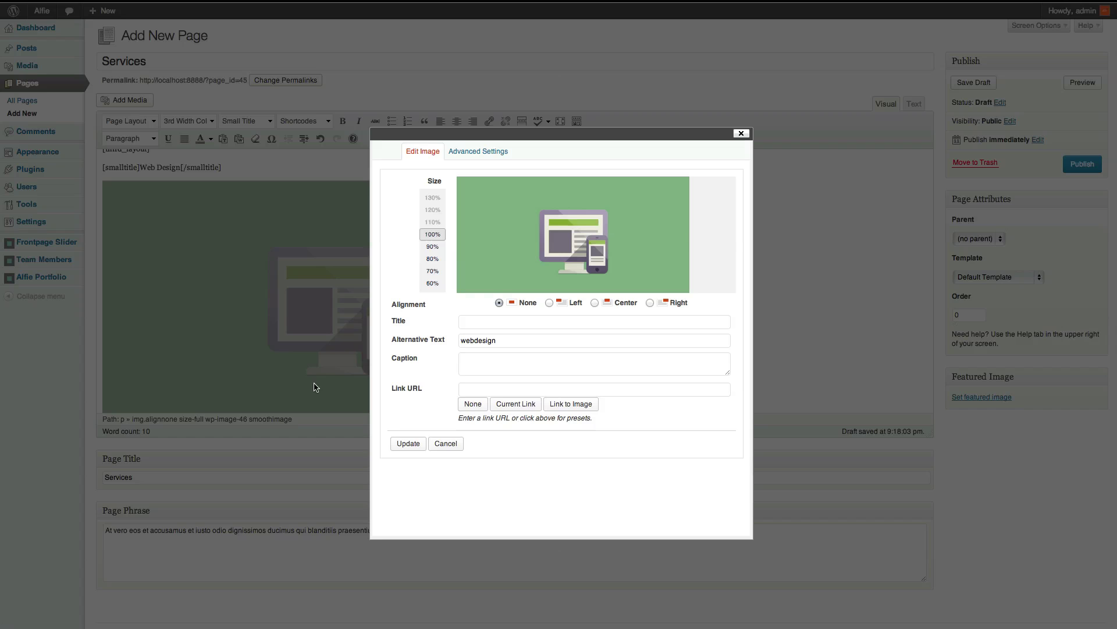
left_click(416, 444)
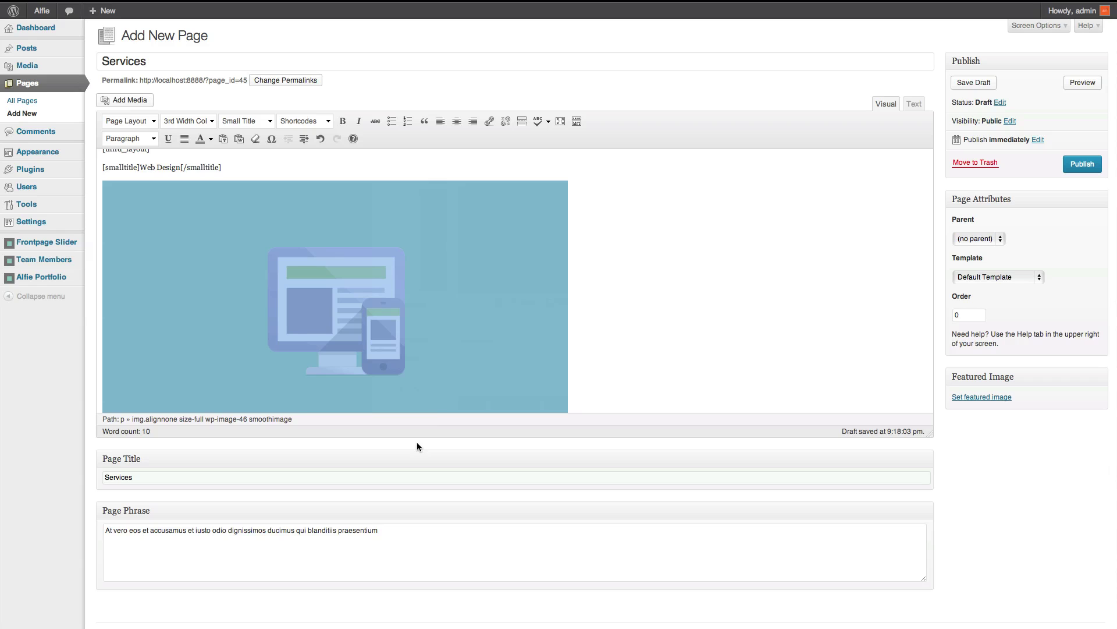
left_click(582, 352)
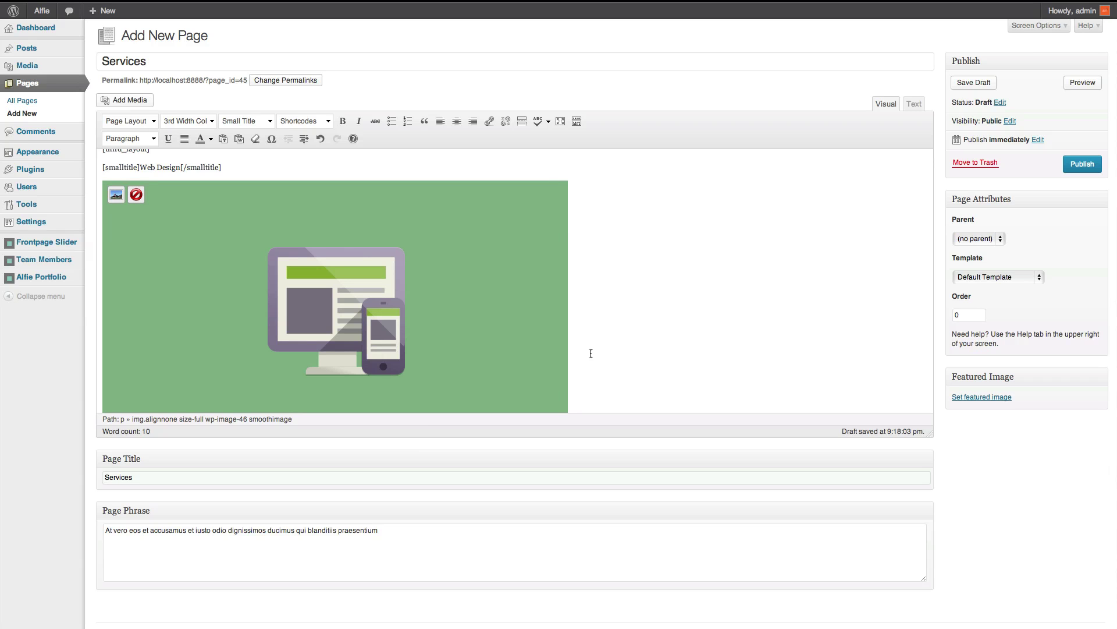
Add a 'Graphic Design' small title inside the second column with a new line below.
key("Return")
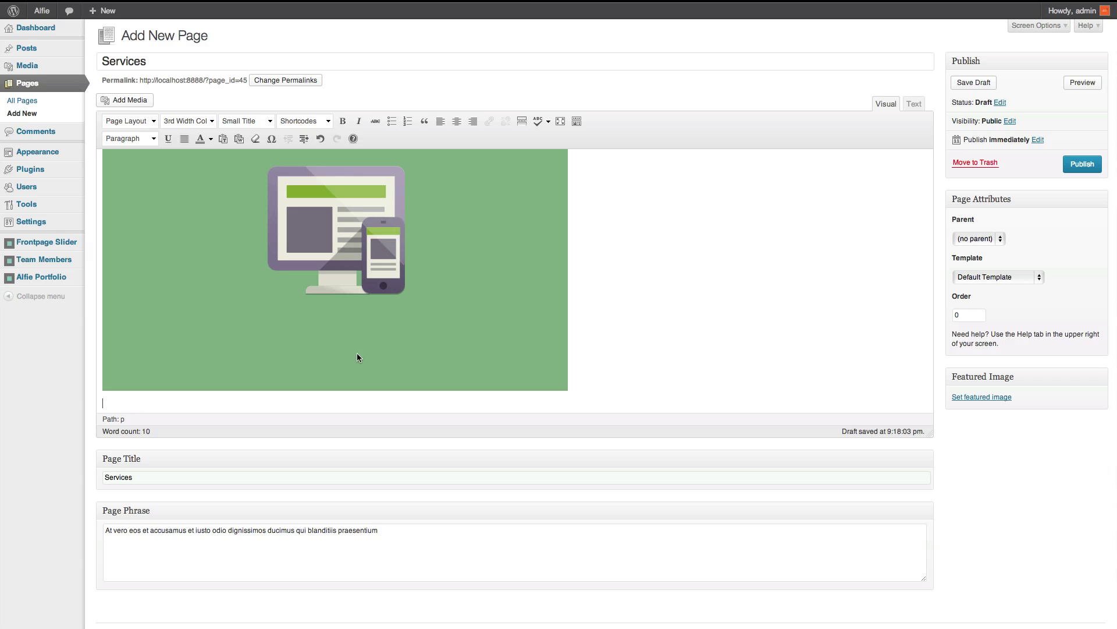
scroll(434, 353, "down", 3)
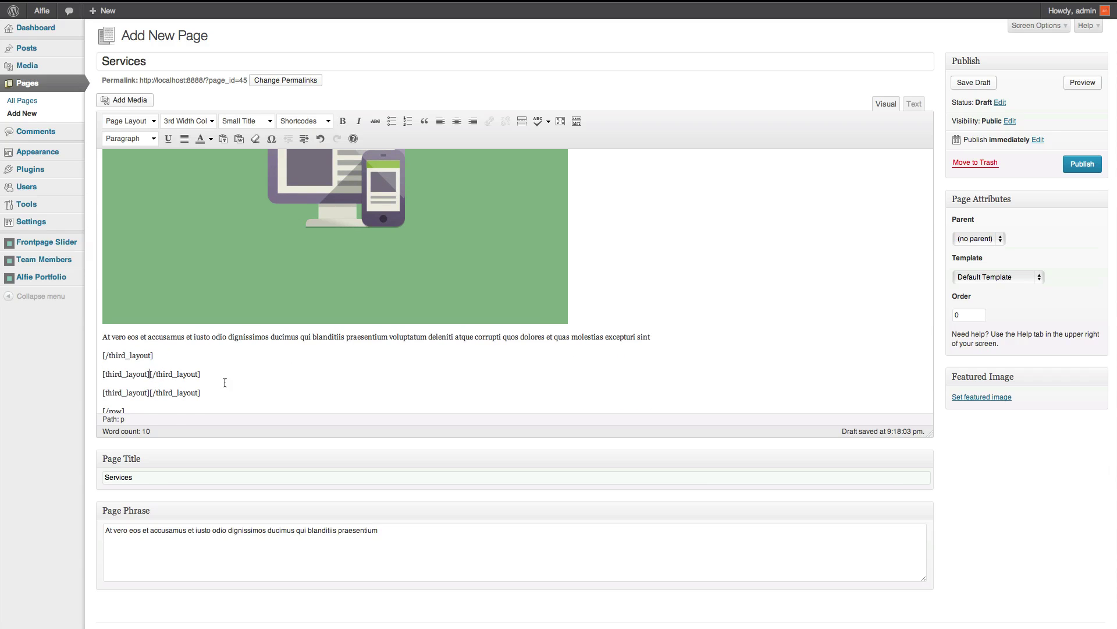
key("Return")
key("Return")
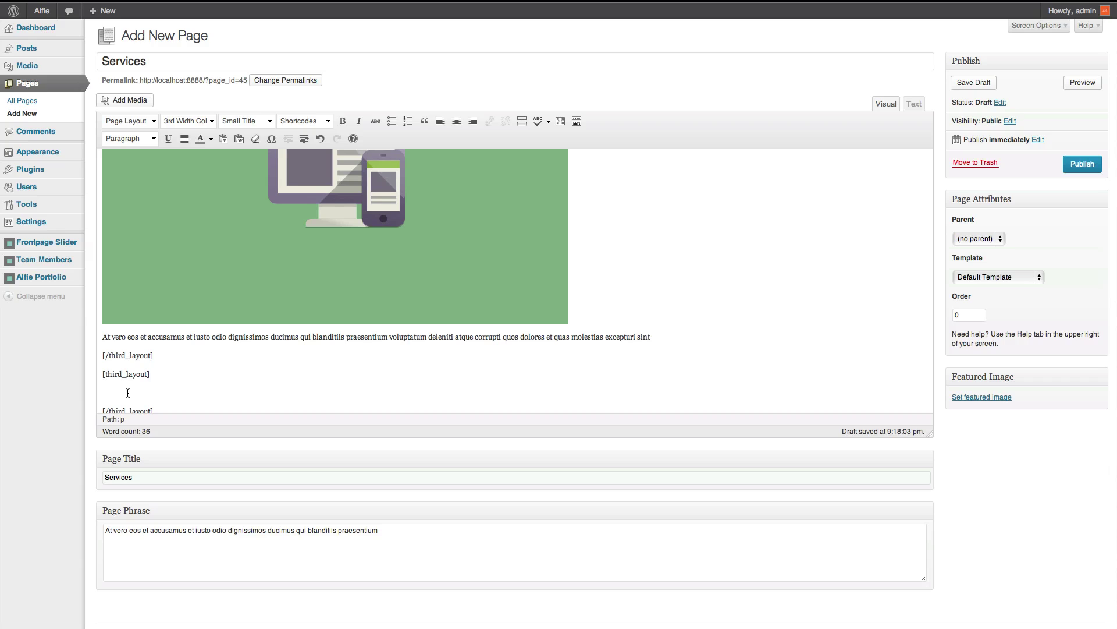
type("Basi")
key("BackSpace")
type("Graphic Design")
triple_click(165, 392)
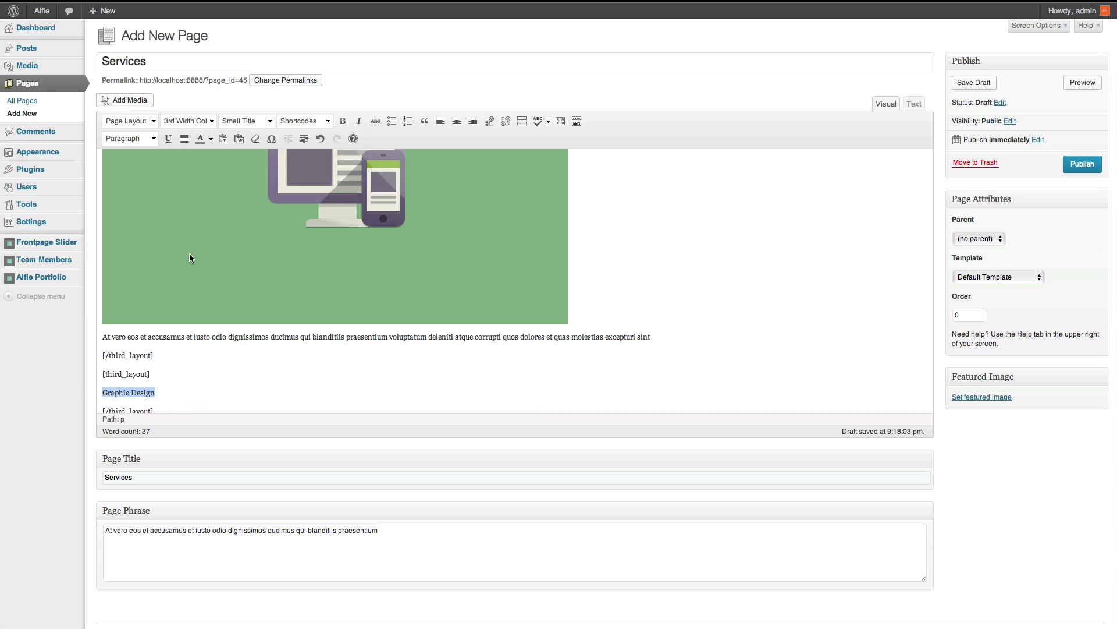
left_click(248, 122)
left_click(239, 176)
left_click(229, 400)
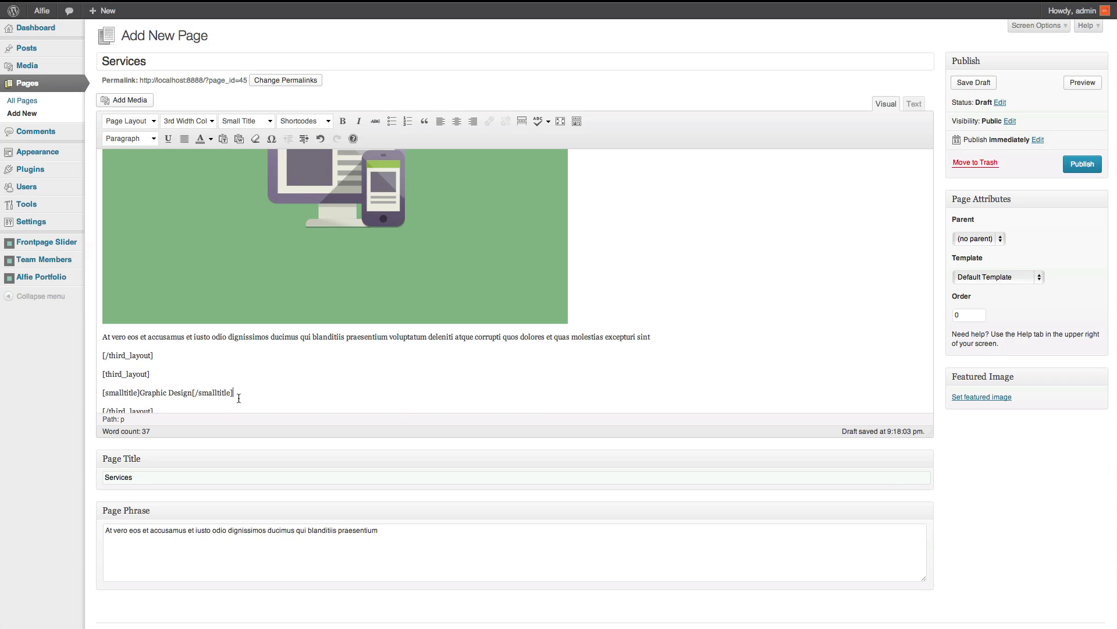
key("Return")
Choose graphicdesign.jpg in the media library with Link To set to None.
left_click(144, 99)
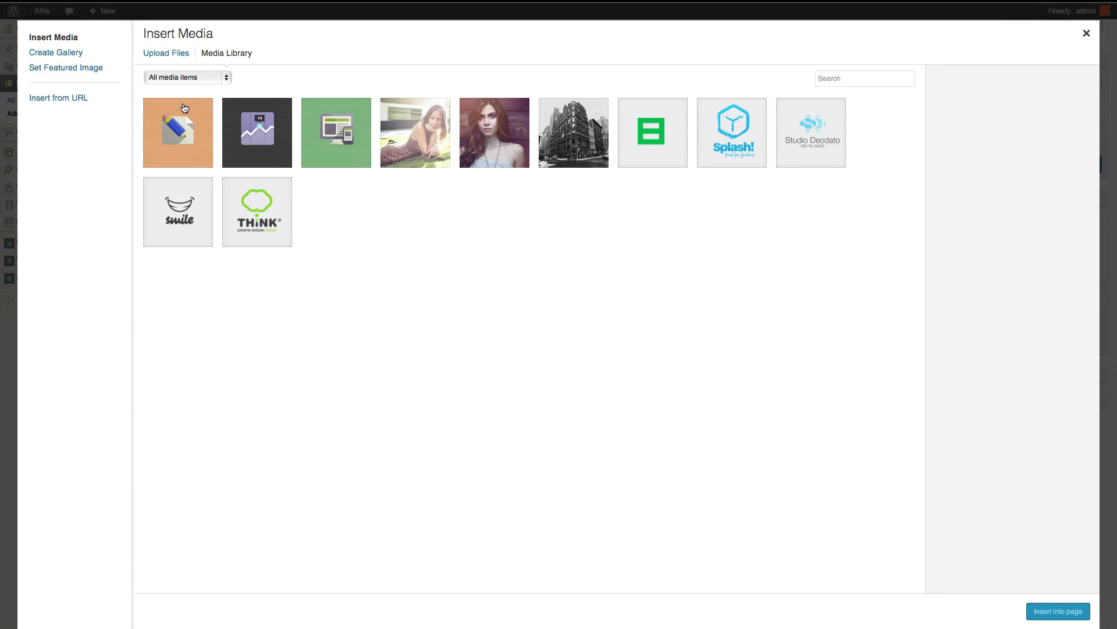
left_click(192, 131)
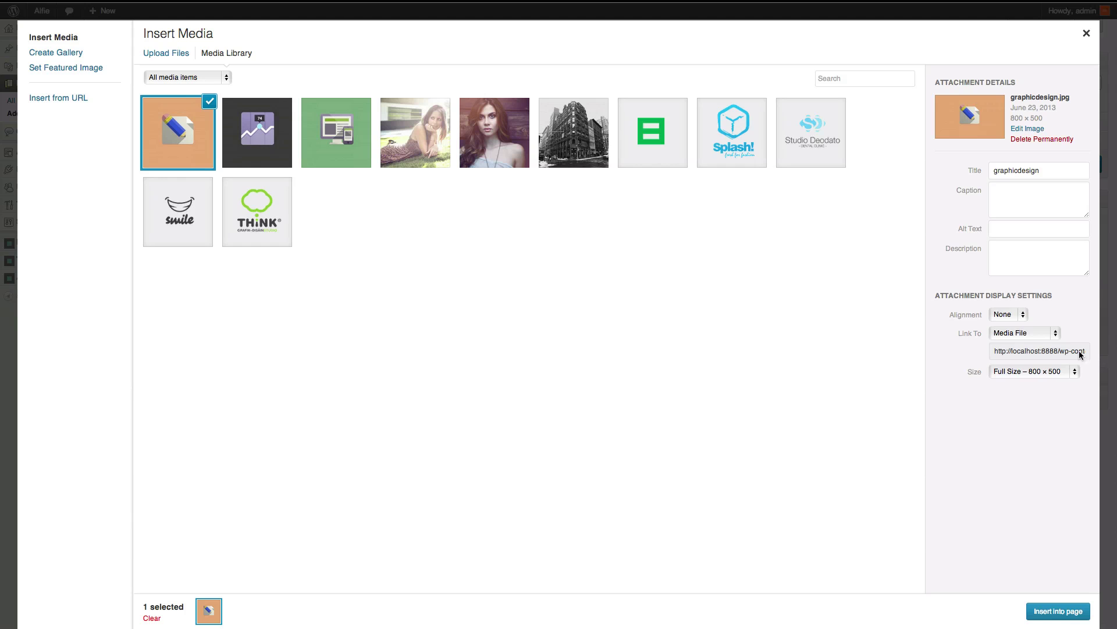
left_click(1045, 334)
left_click(1042, 355)
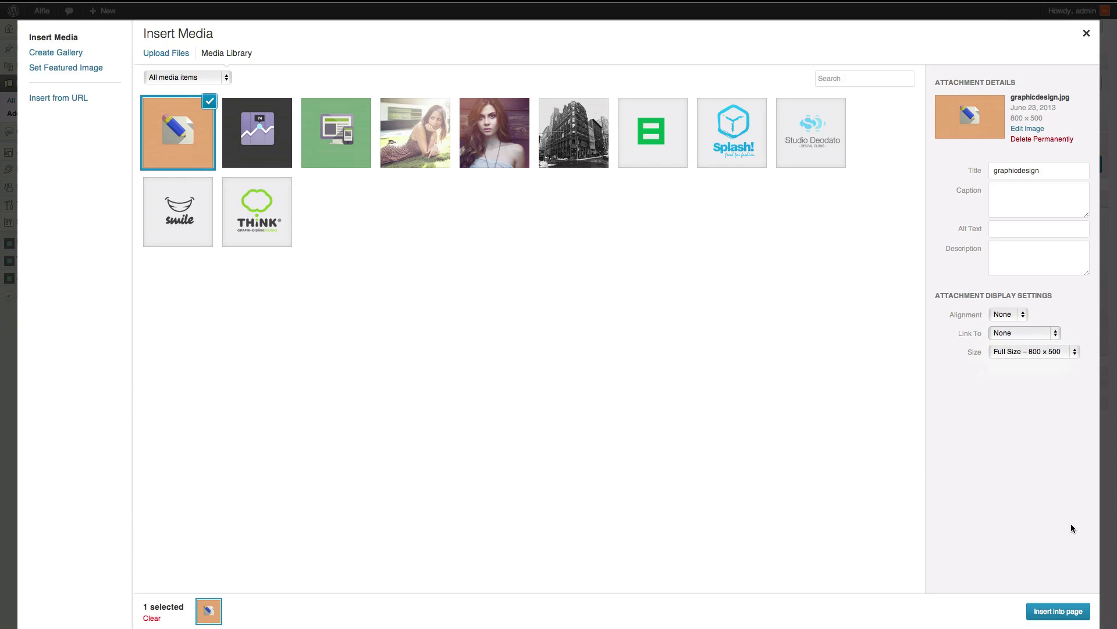
Insert graphicdesign.jpg under the Graphic Design title and add the CSS class smoothimage.
left_click(1058, 611)
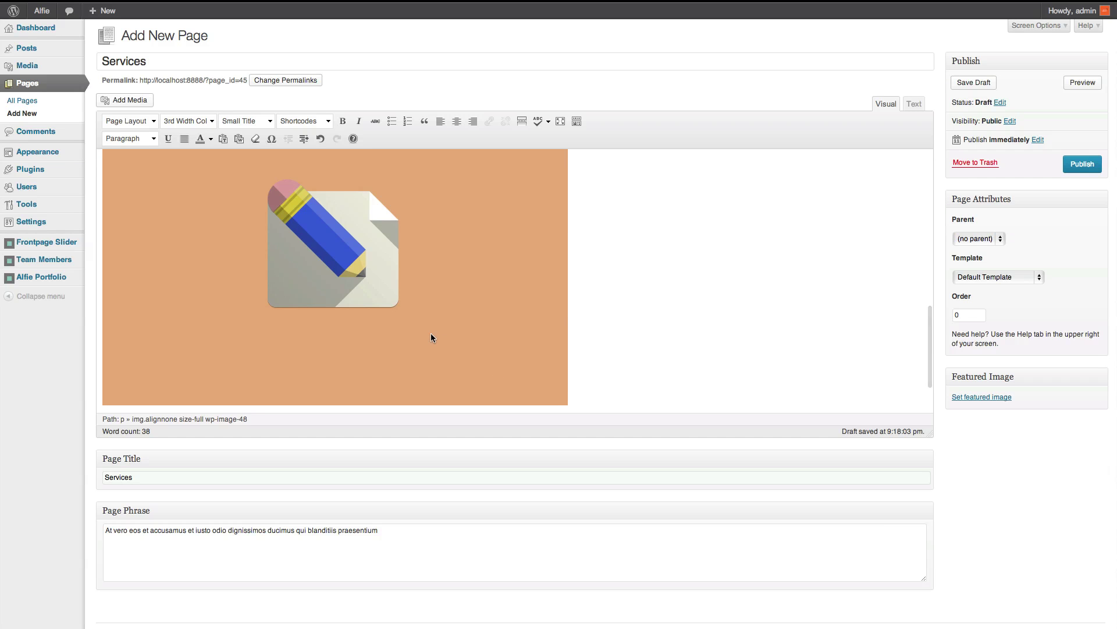
left_click(332, 307)
left_click(116, 164)
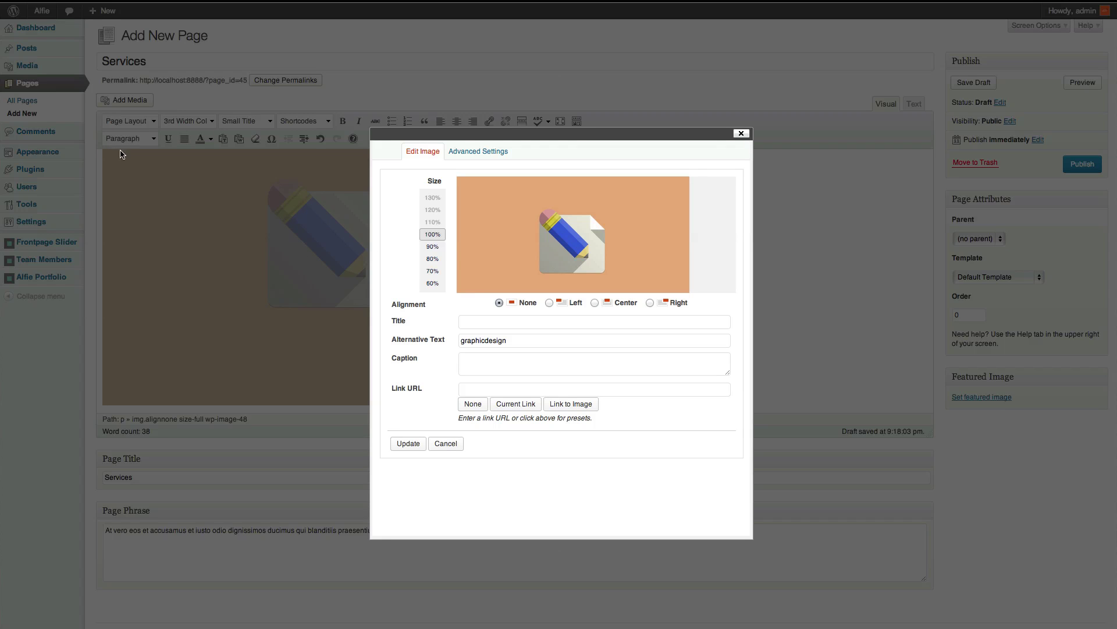
left_click(498, 151)
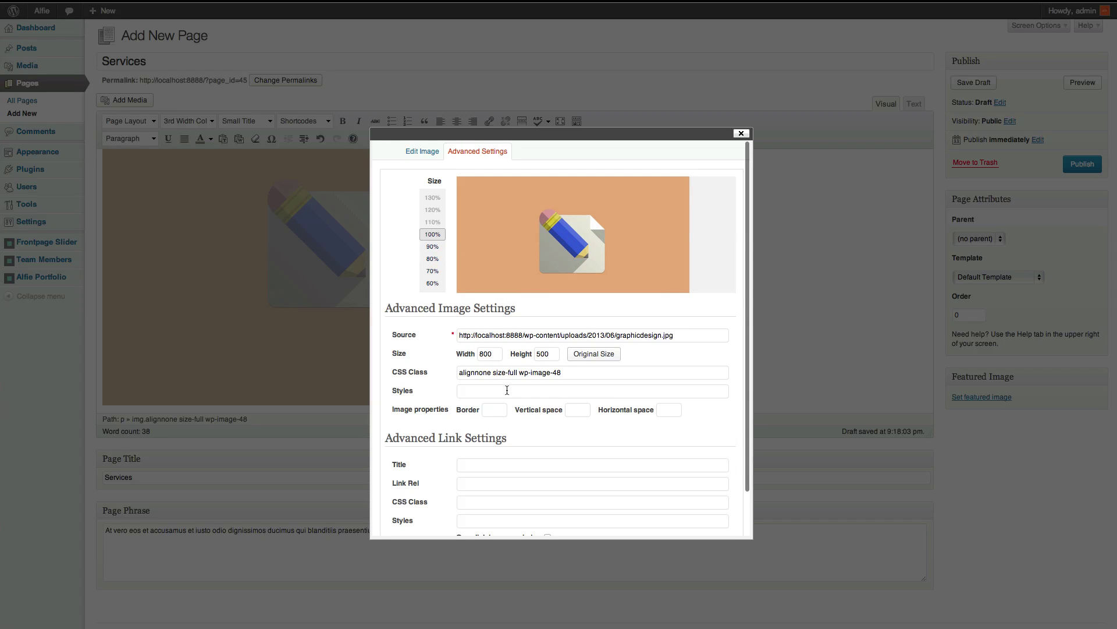
left_click(572, 376)
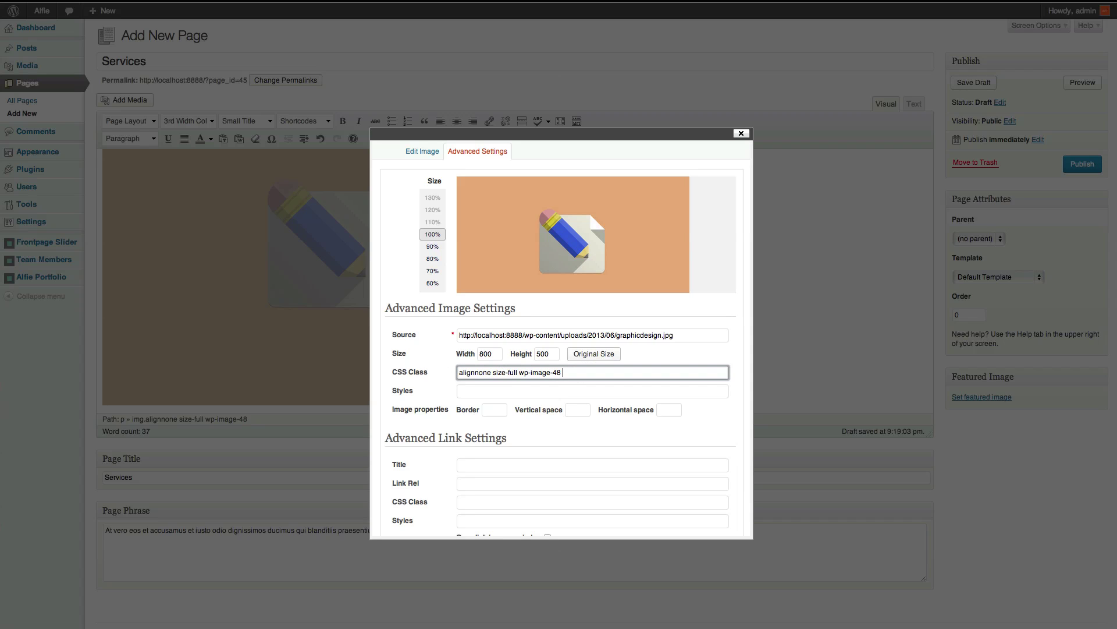
type("smoothimage")
scroll(423, 515, "down", 2)
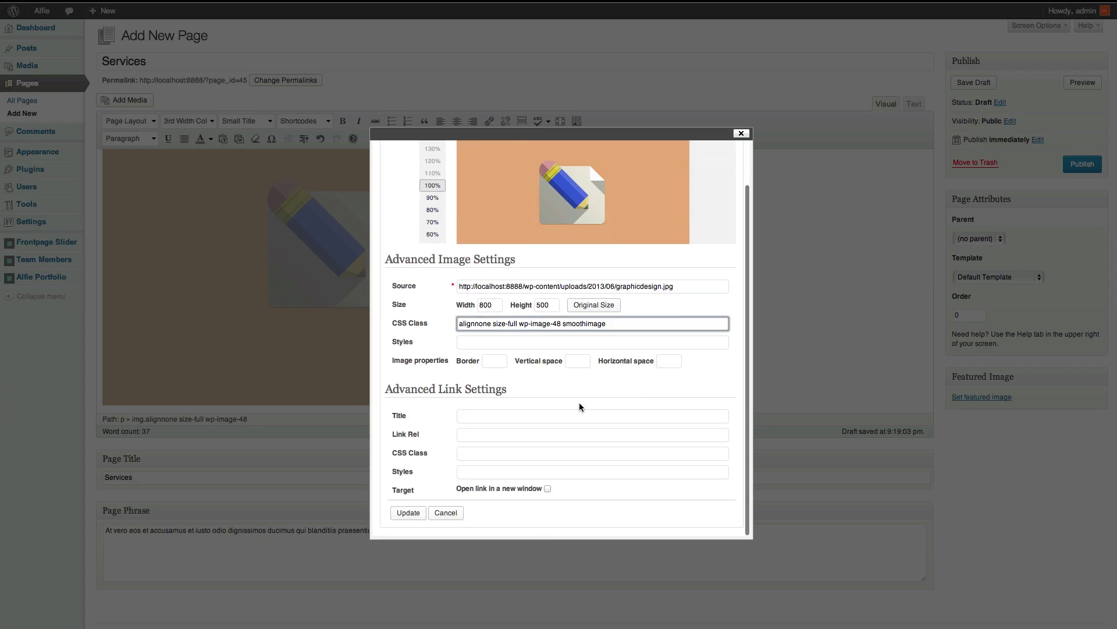
left_click(423, 515)
left_click(583, 384)
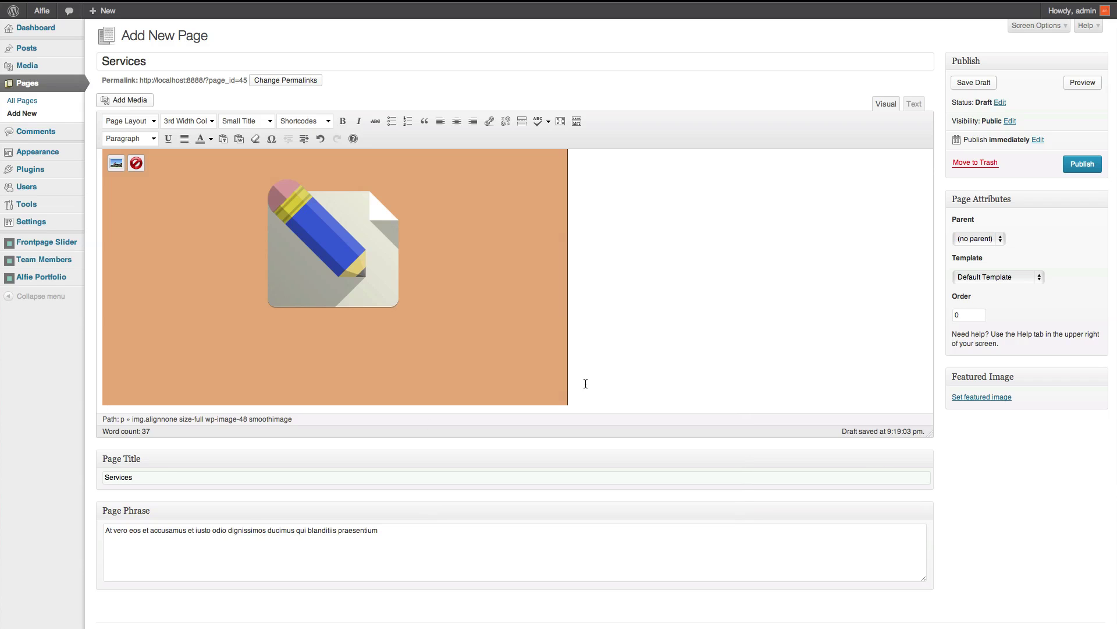
scroll(583, 384, "down", 3)
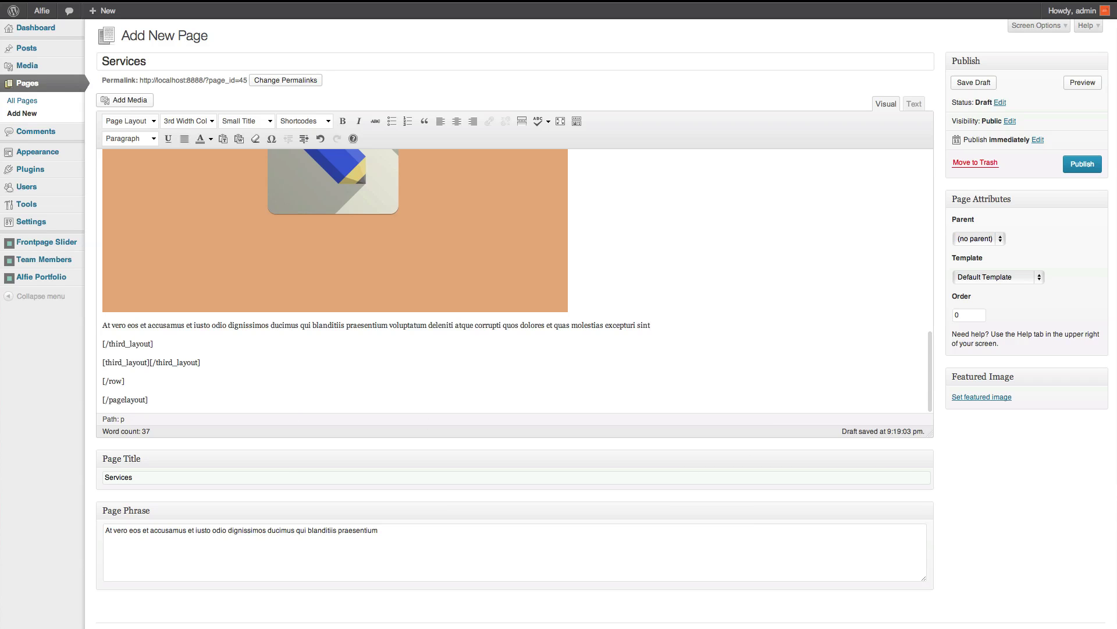
Add 'Internet Marketing' as a small title inside the third column.
left_click(150, 362)
key("Return")
key("Return")
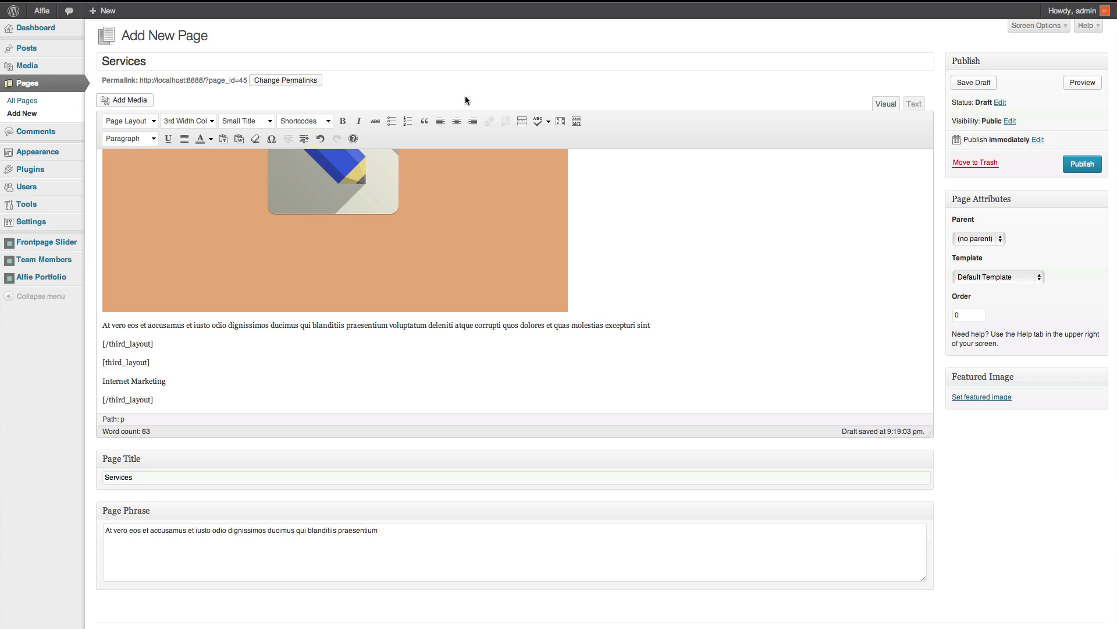
left_click_drag(170, 378, 91, 376)
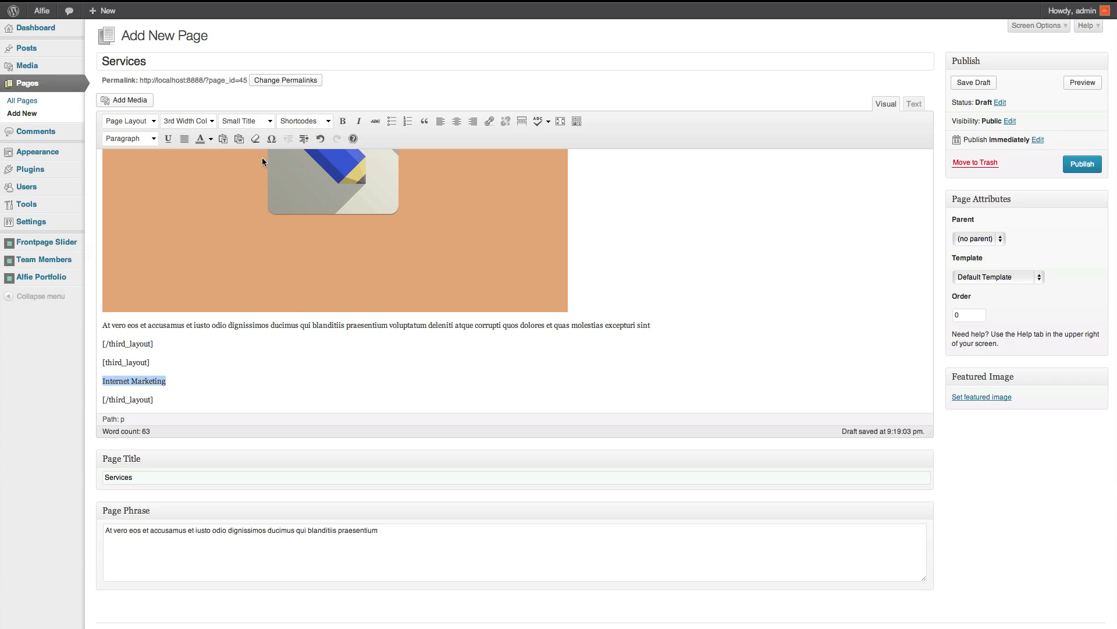
left_click(247, 125)
left_click(243, 174)
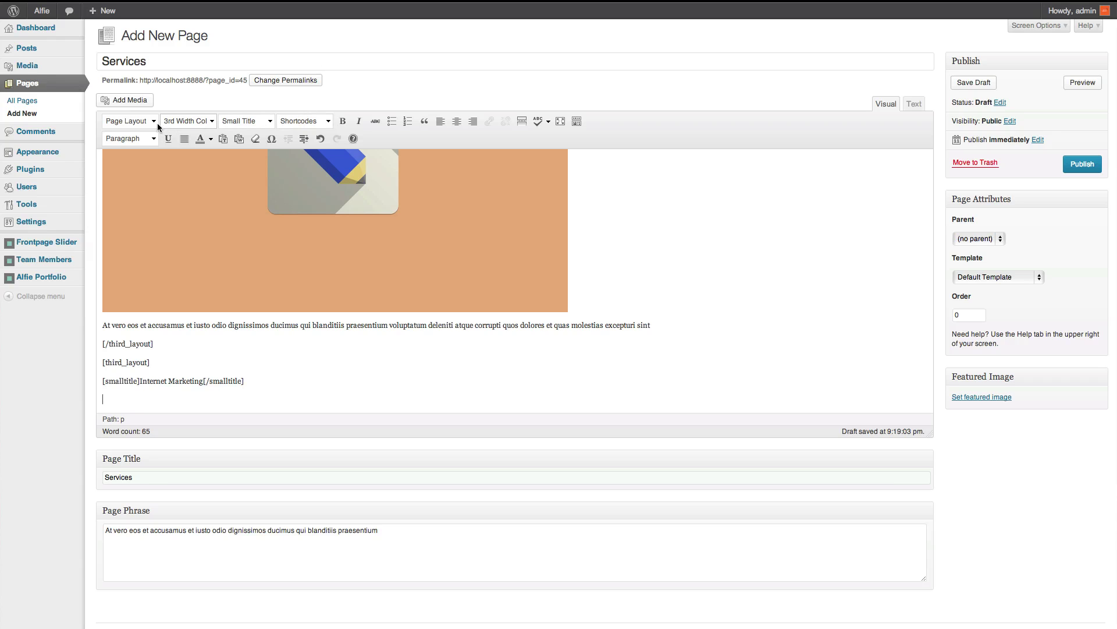
Insert the stats image from the media library into column three, linked to nothing.
left_click(134, 103)
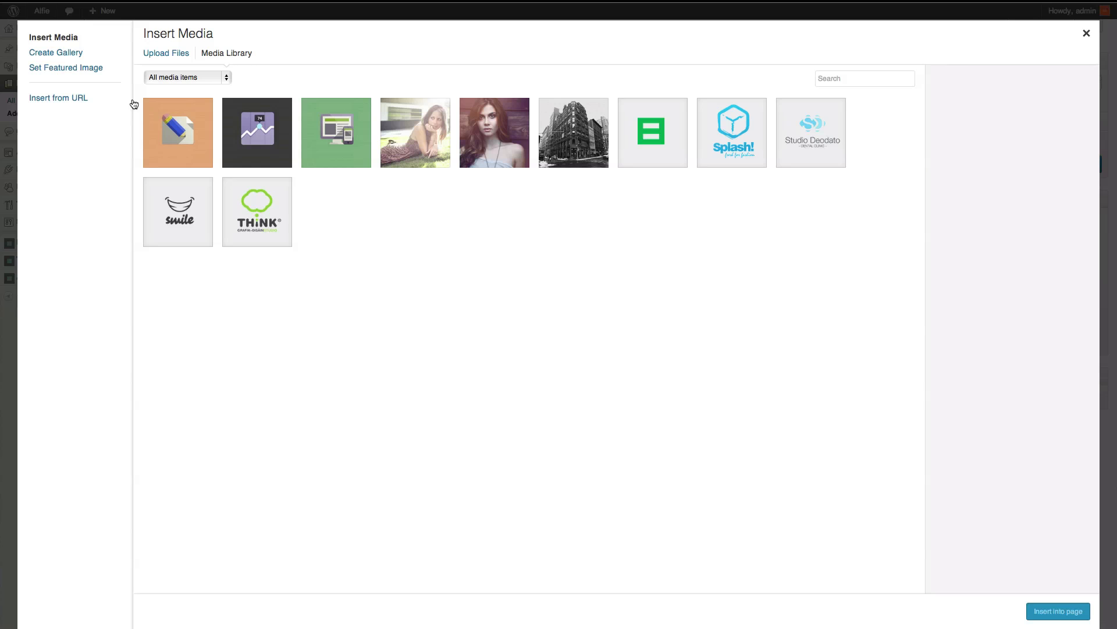
left_click(259, 132)
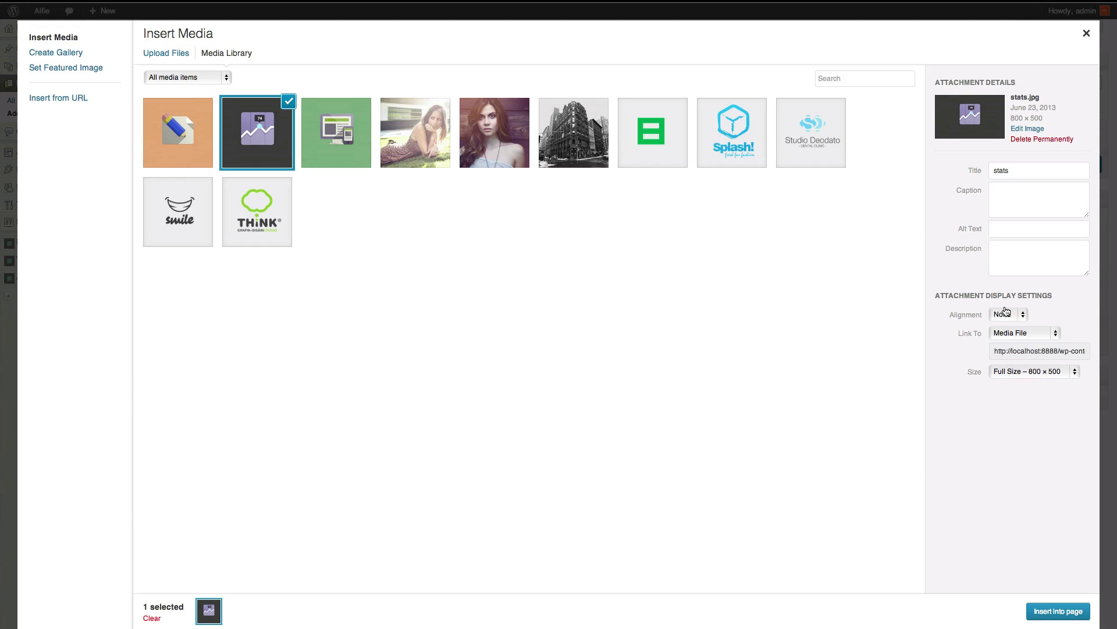
left_click(1014, 333)
left_click(1004, 351)
left_click(1050, 611)
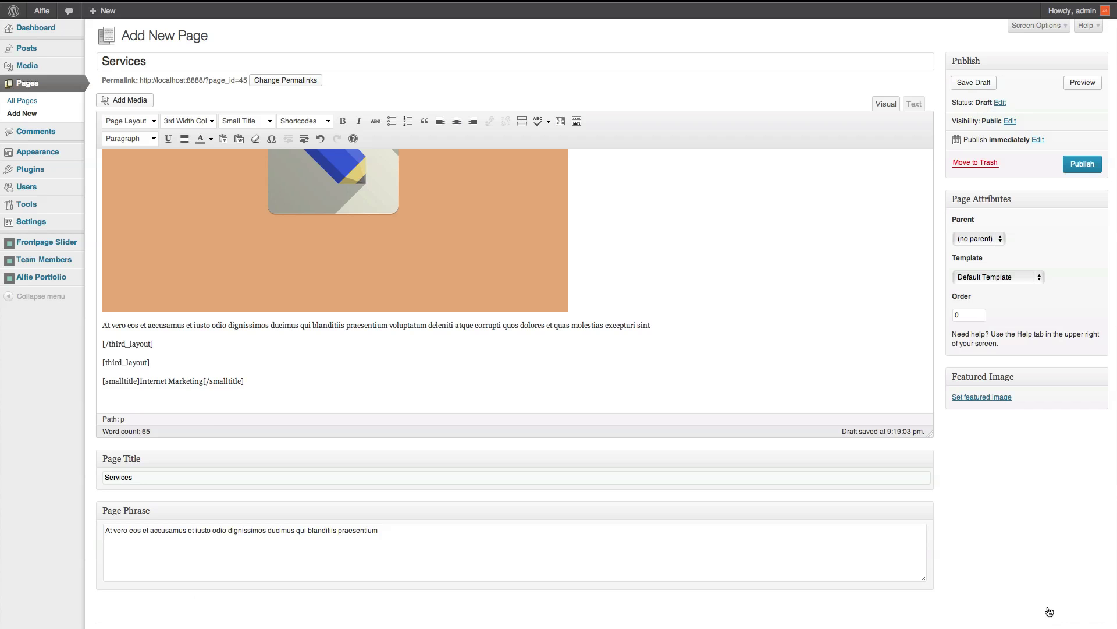
Add the CSS class smoothimage to the stats image in its advanced settings.
left_click(317, 296)
left_click(114, 166)
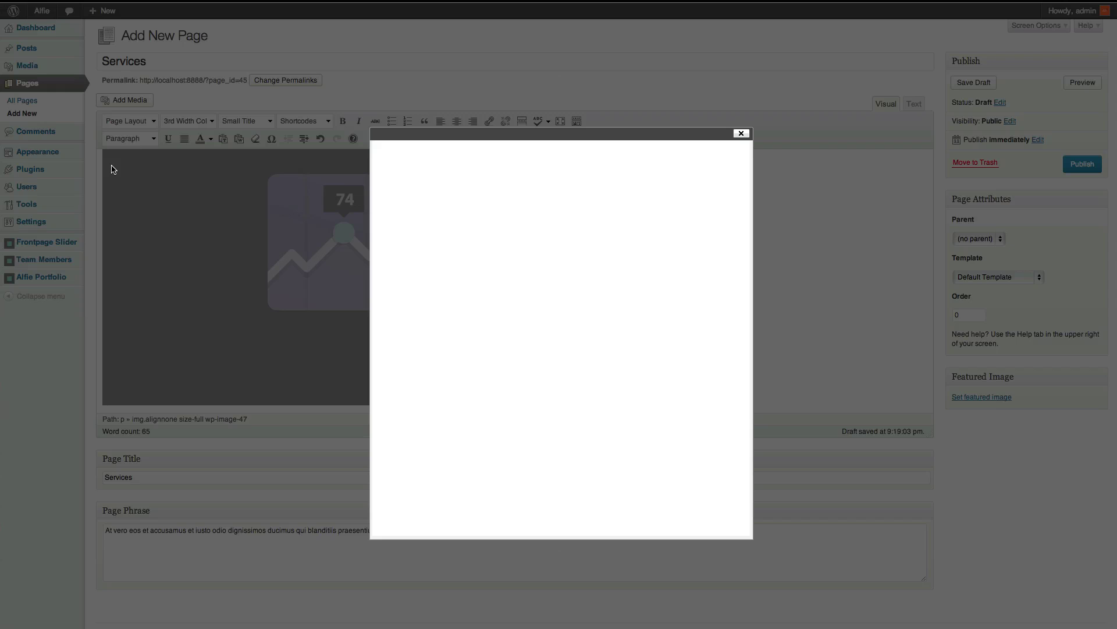
left_click(486, 152)
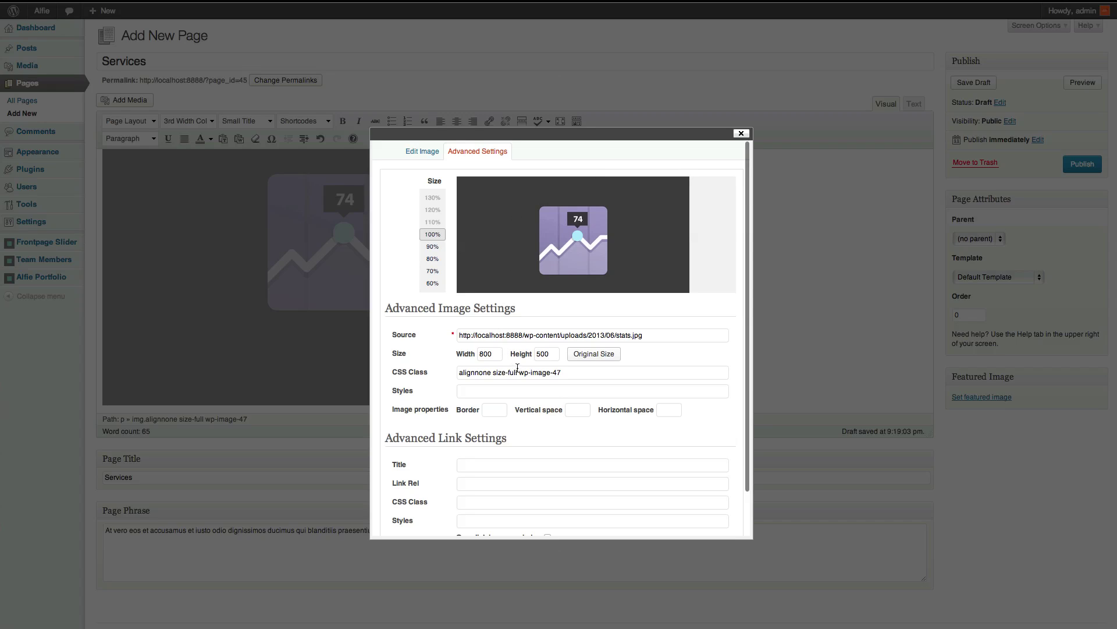
left_click(614, 373)
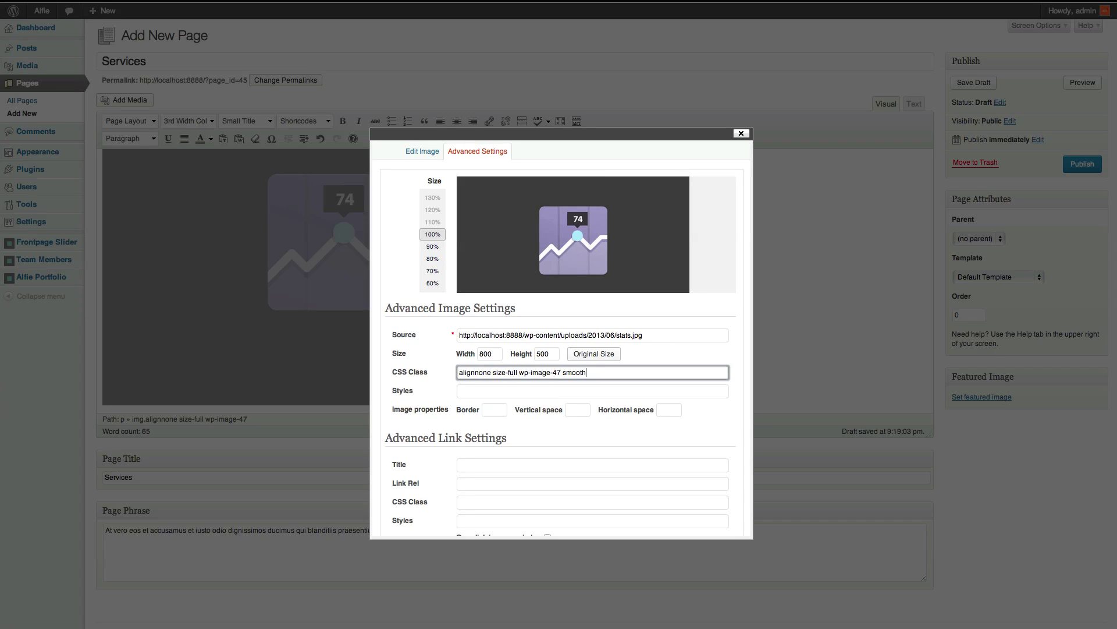
type("smoothimage")
scroll(562, 349, "down", 3)
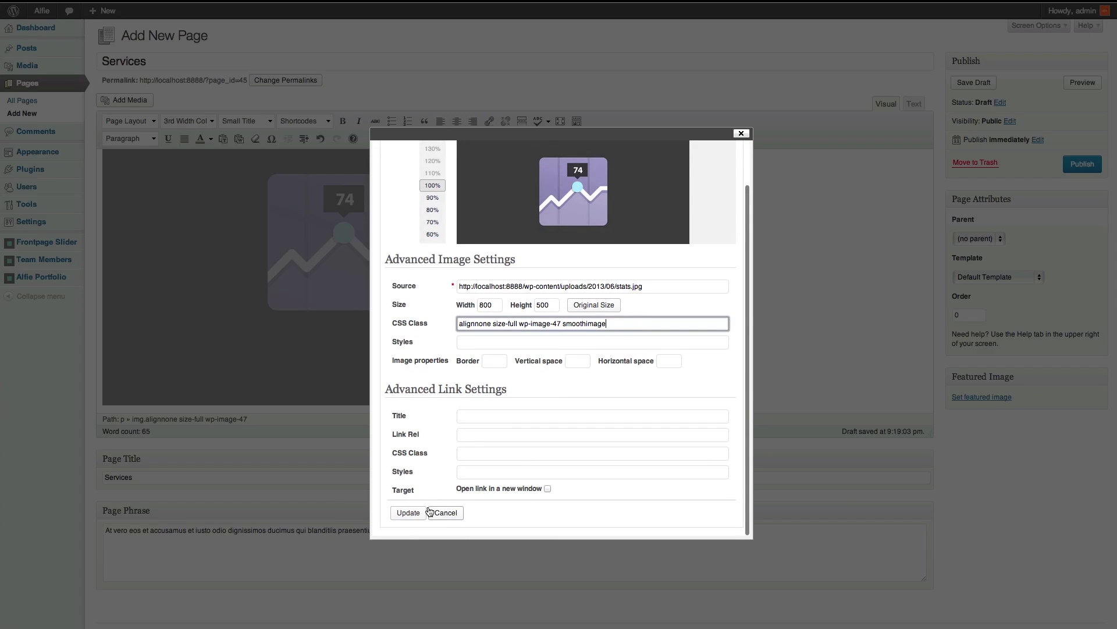
left_click(407, 512)
scroll(465, 270, "down", 2)
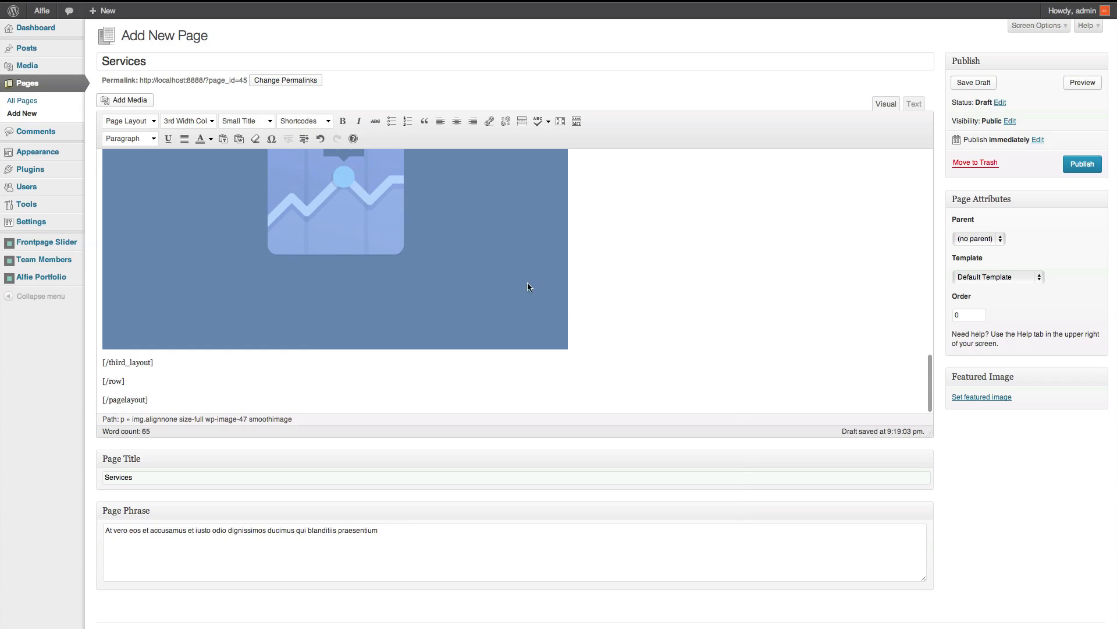
Paste the description paragraph below the chart image and publish the Services page.
key("Return")
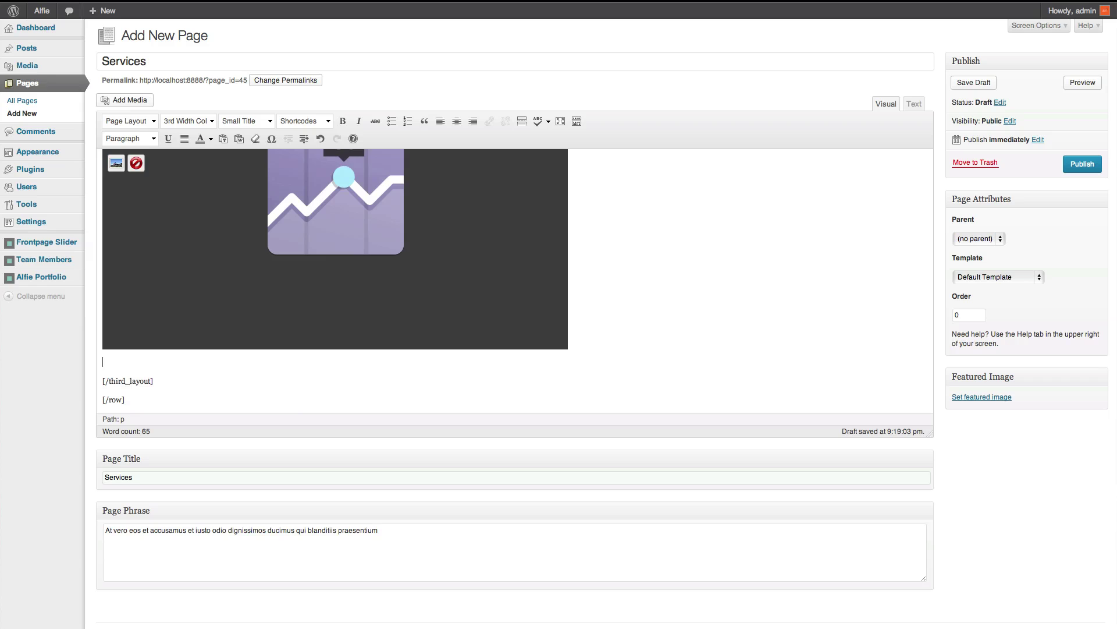
type("At vero eos et accusamus et iusto odio dignissimos ducimus qui blanditiis praesentium voluptatum deleniti atque corrupti quos dolores et quas molestias excepturi sint")
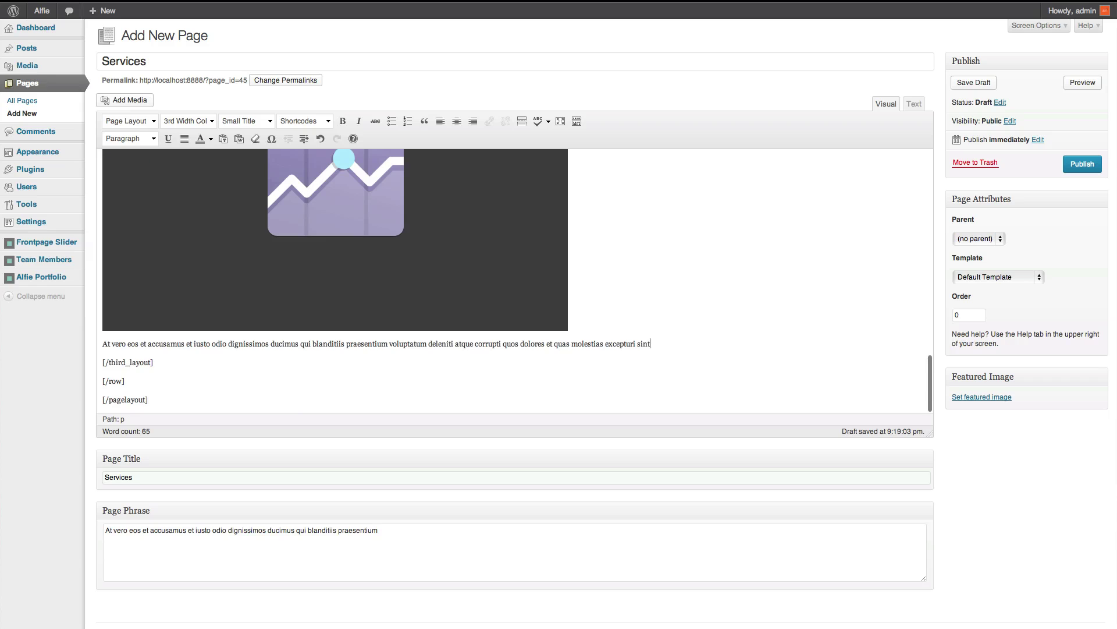
left_click(1084, 164)
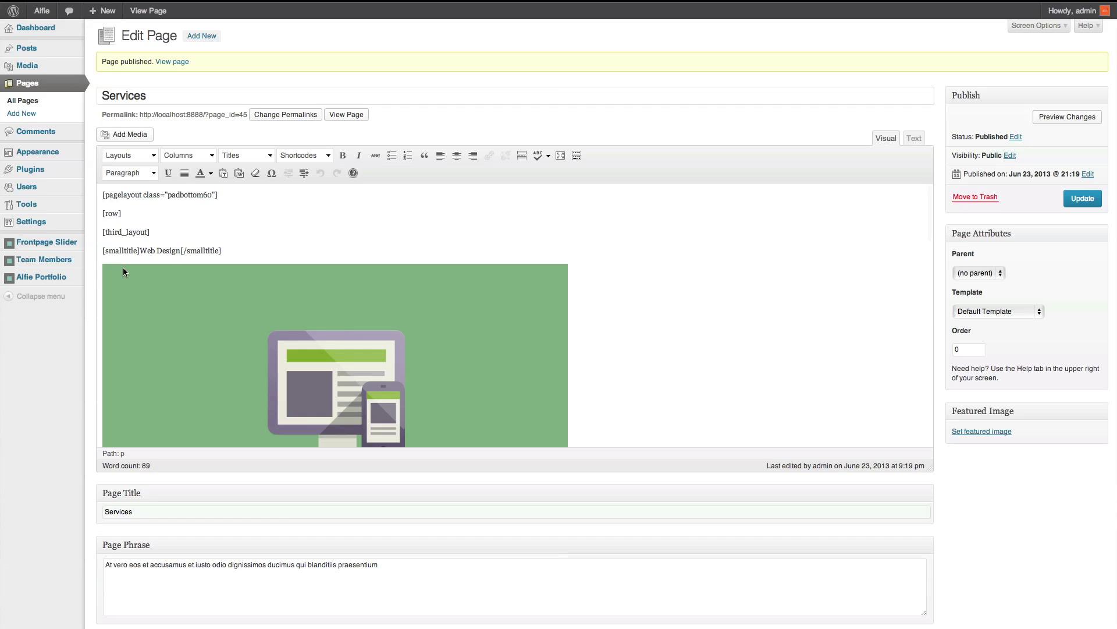
Add the Services page to the main menu under Pages and save the menu.
mouse_move(37, 151)
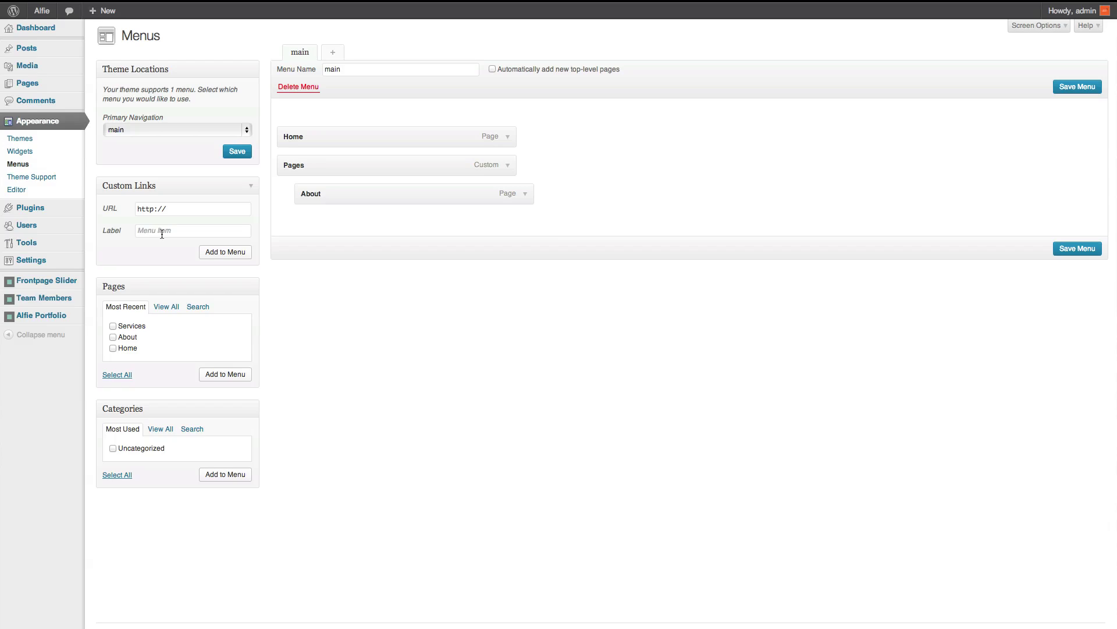
left_click(131, 329)
left_click(221, 375)
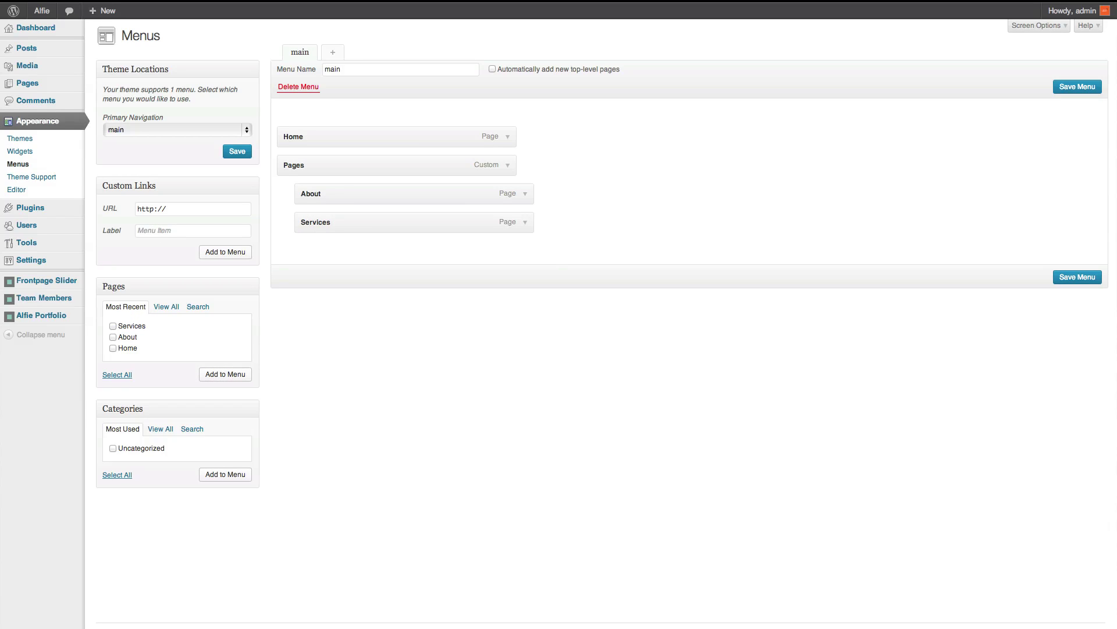
left_click(1077, 278)
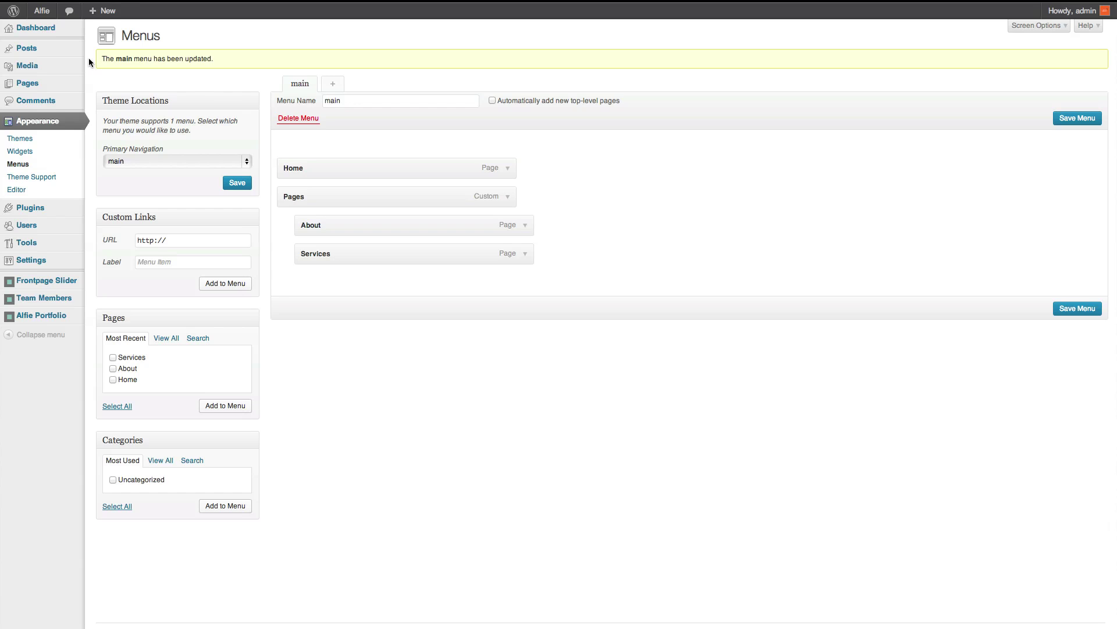
right_click(41, 11)
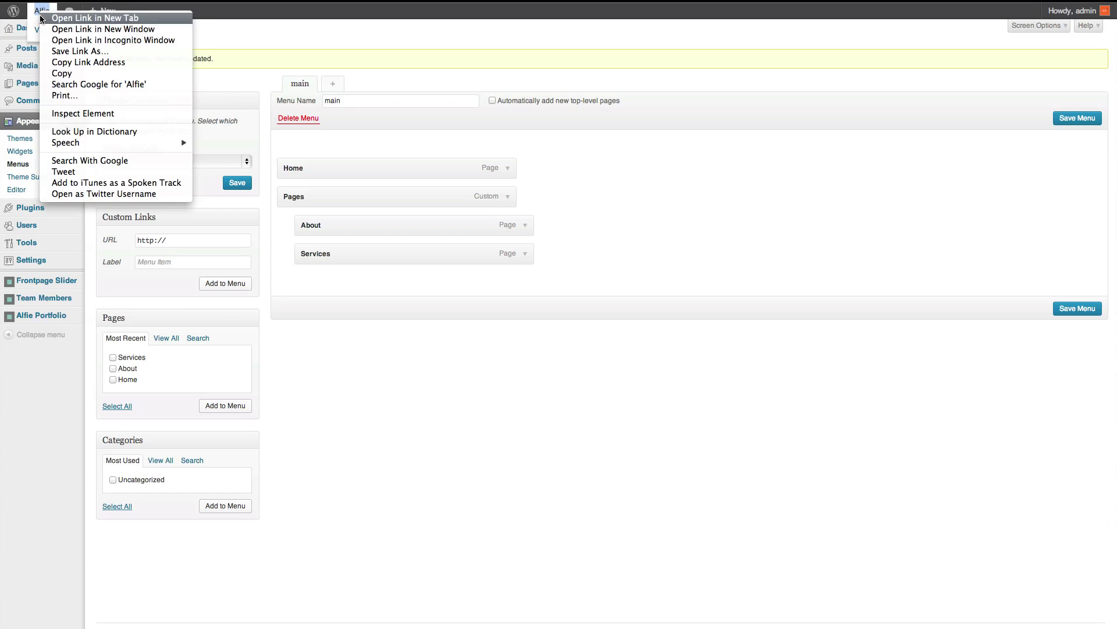
left_click(53, 18)
key("ctrl+Tab")
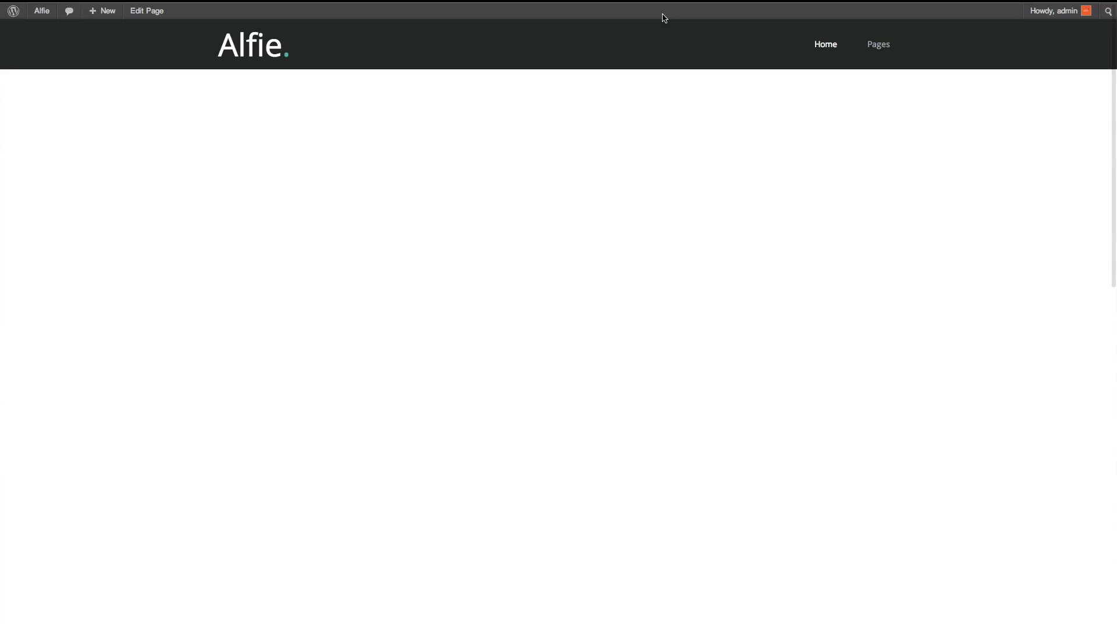
mouse_move(878, 44)
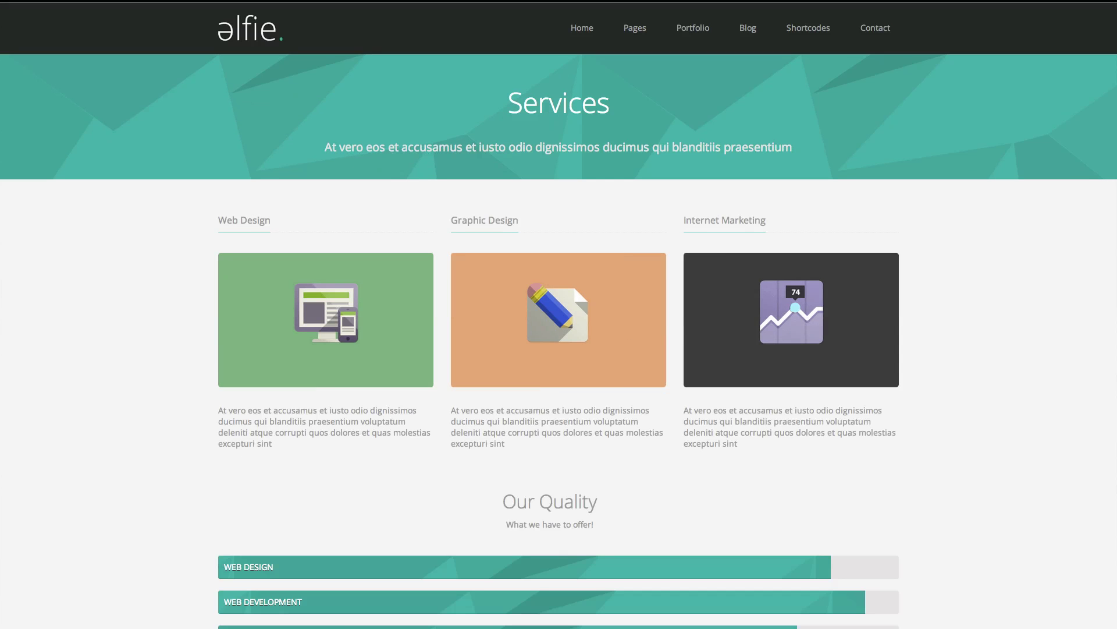
scroll(637, 281, "down", 3)
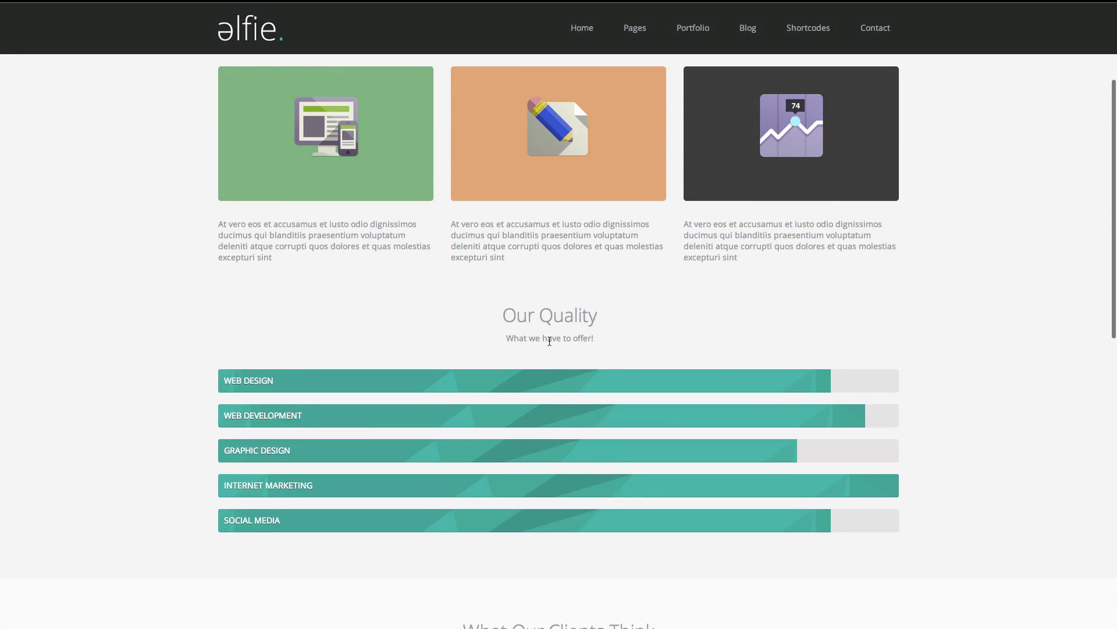
scroll(676, 316, "down", 2)
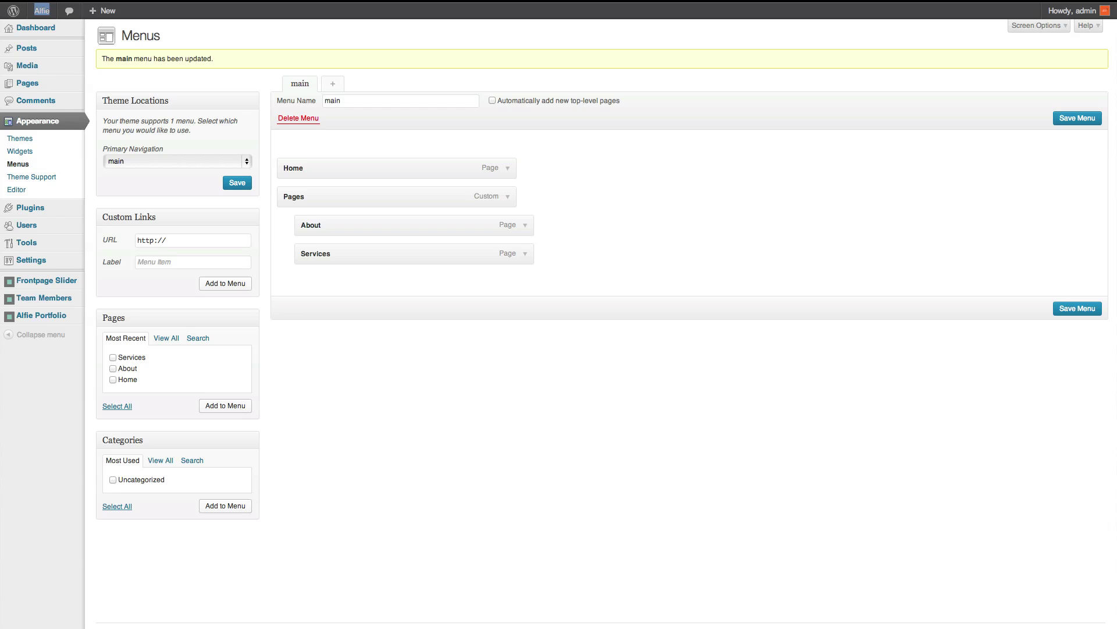
Open the Services page from All Pages in the editor and scroll through its content.
mouse_move(35, 82)
left_click(106, 82)
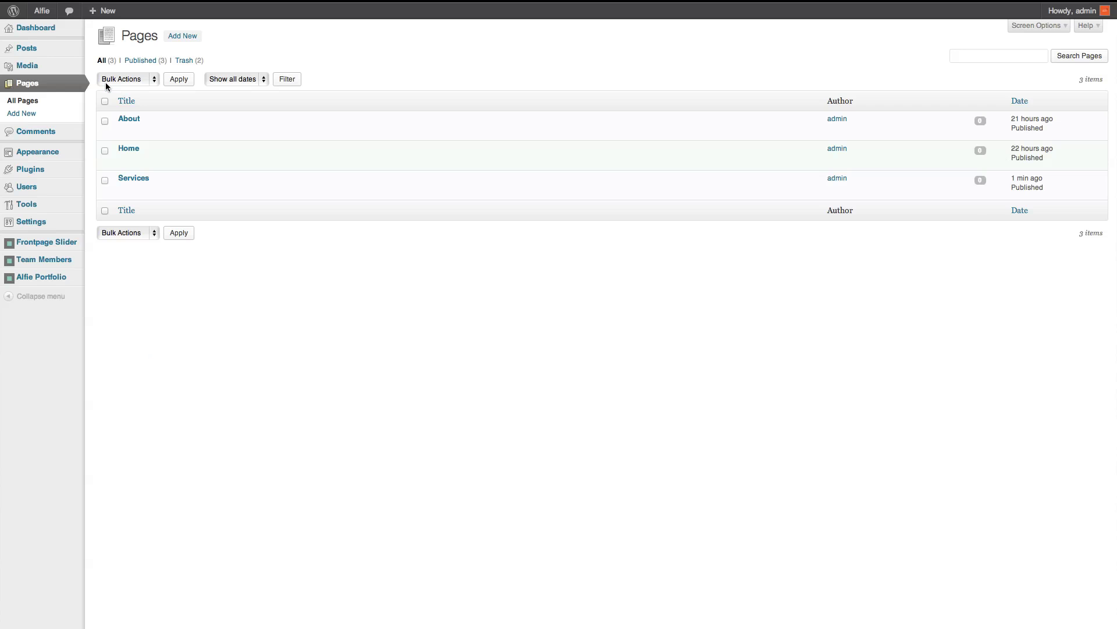
mouse_move(140, 177)
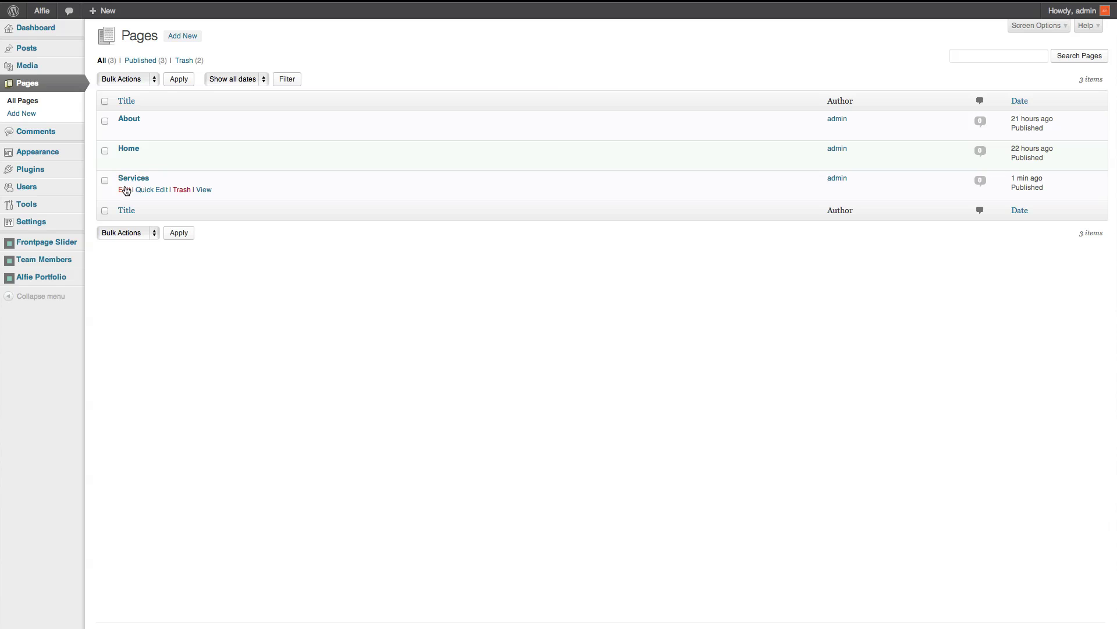
left_click(125, 190)
scroll(175, 195, "down", 5)
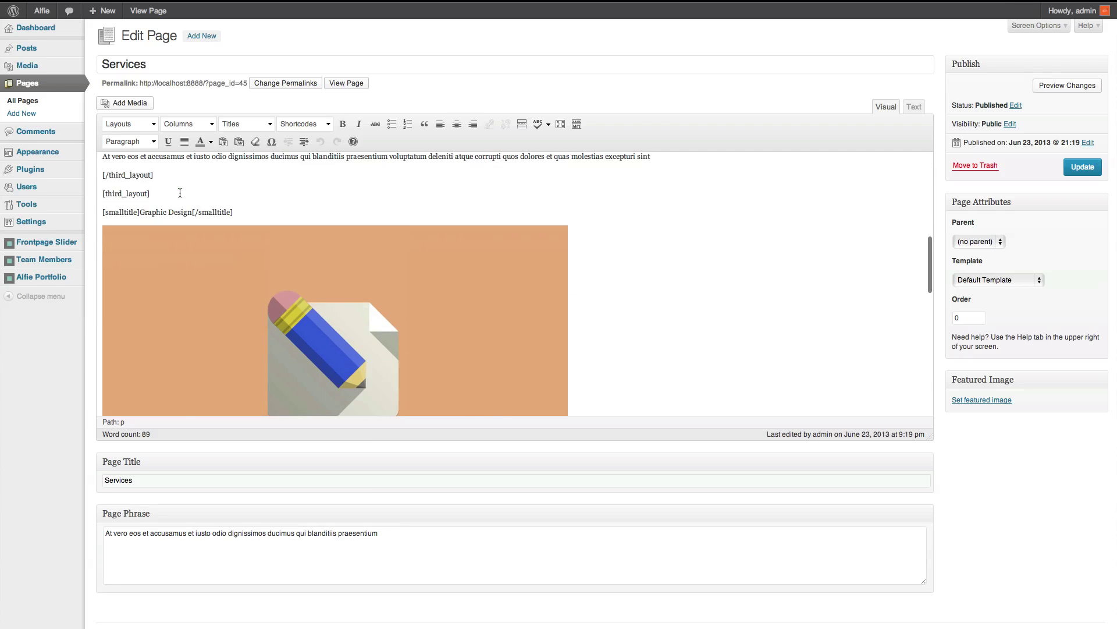
scroll(180, 196, "down", 2)
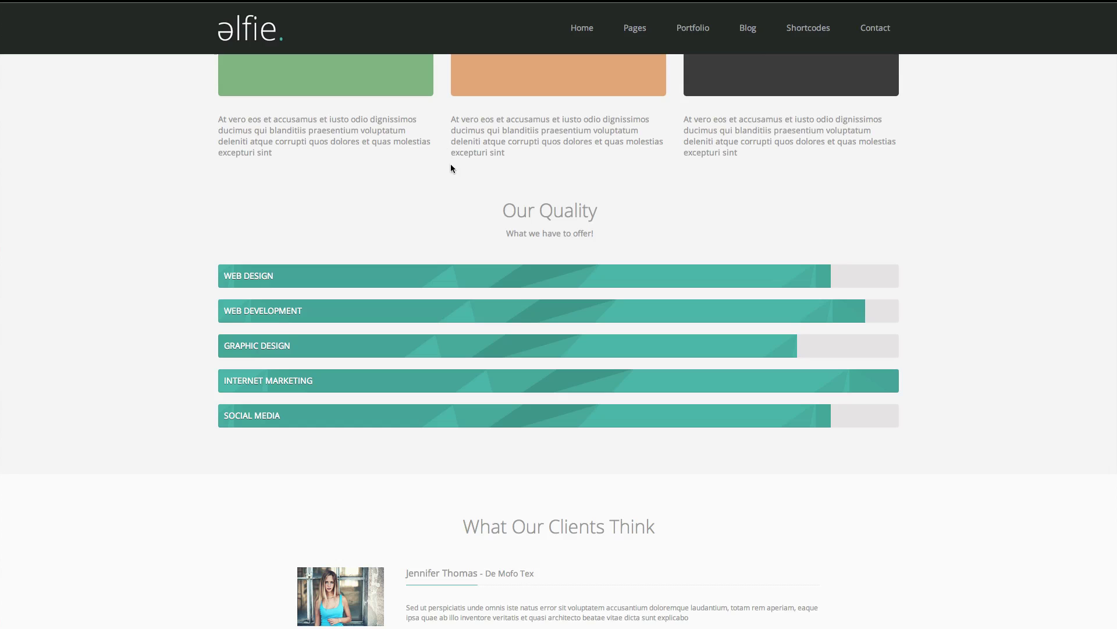
scroll(187, 190, "up", 1)
scroll(174, 245, "up", 3)
scroll(219, 473, "down", 2)
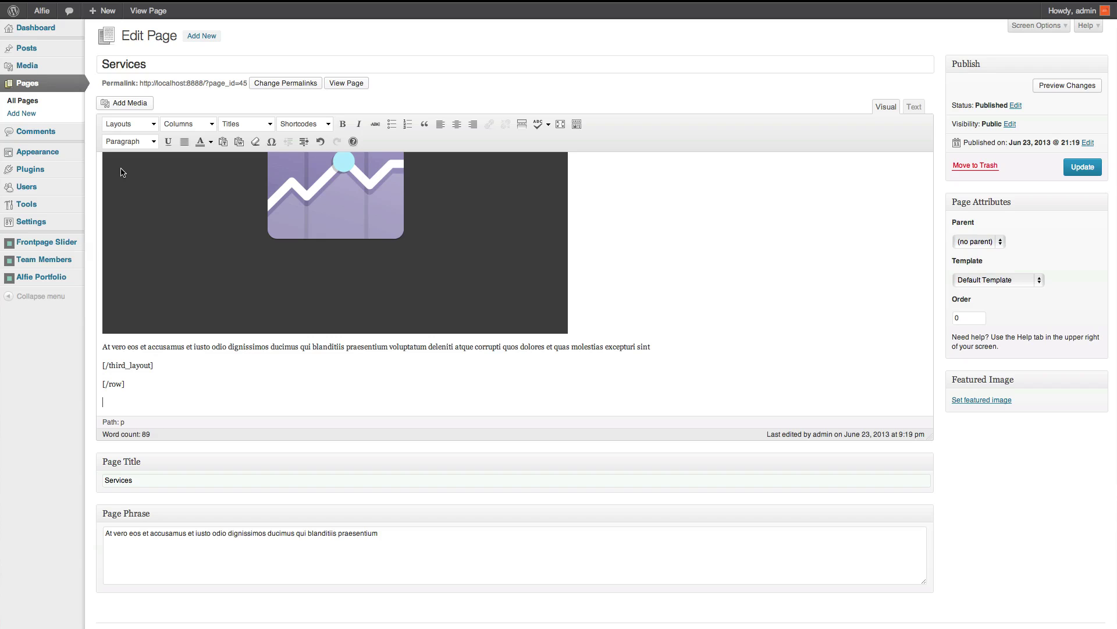
Insert a row with extra class pad50, putting the closing row tag on its own line.
left_click(210, 124)
left_click(193, 149)
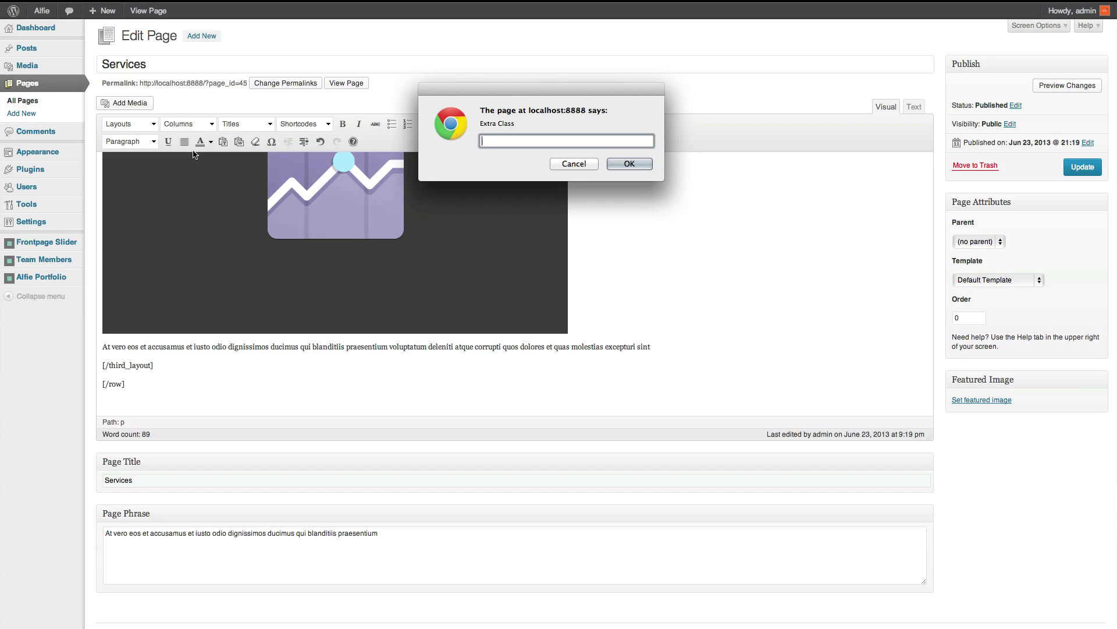
type("pad50")
key("Return")
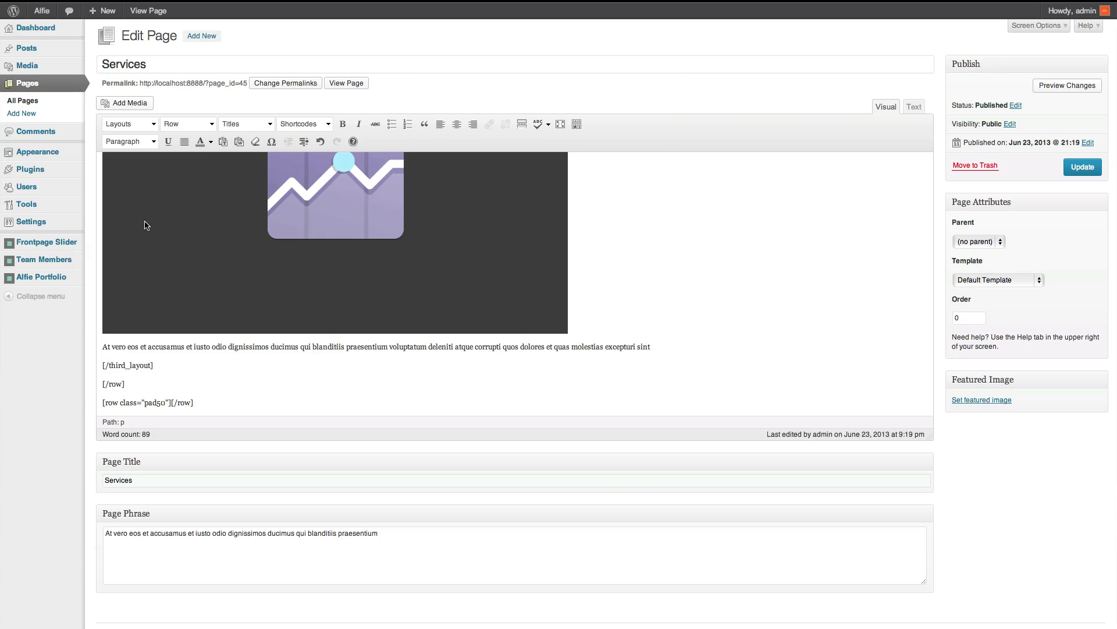
left_click(172, 402)
key("Return")
key("Return")
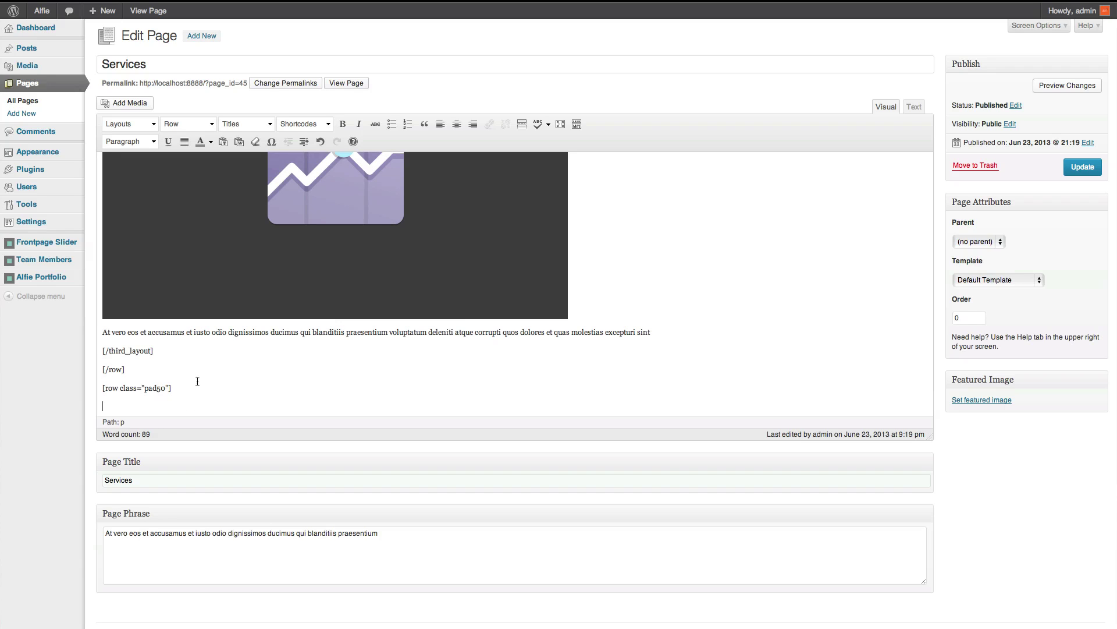
scroll(259, 351, "down", 1)
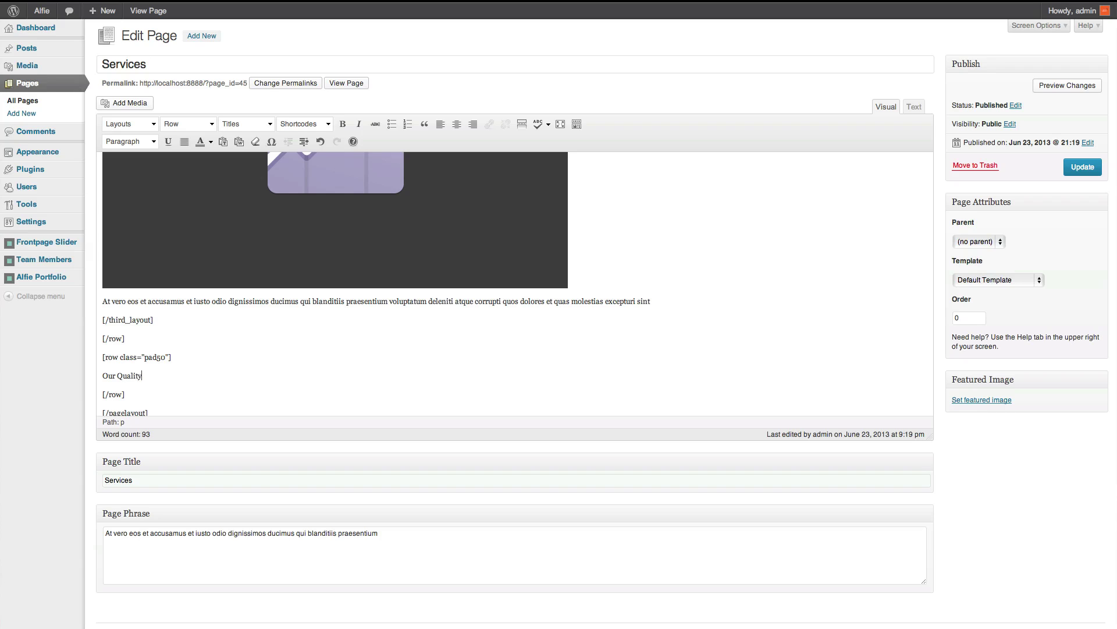
Make 'Our Quality' a general title with the subtitle 'What we have to offer!'.
left_click_drag(166, 375, 102, 376)
left_click(247, 123)
left_click(241, 165)
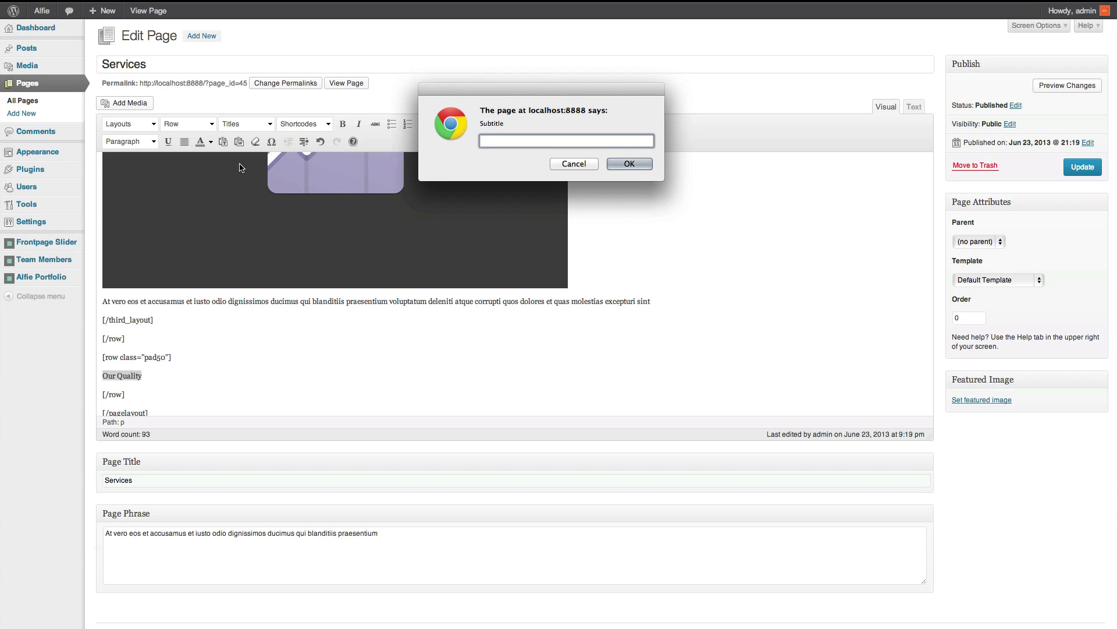
type("What we have to offer!")
left_click(644, 165)
key("Return")
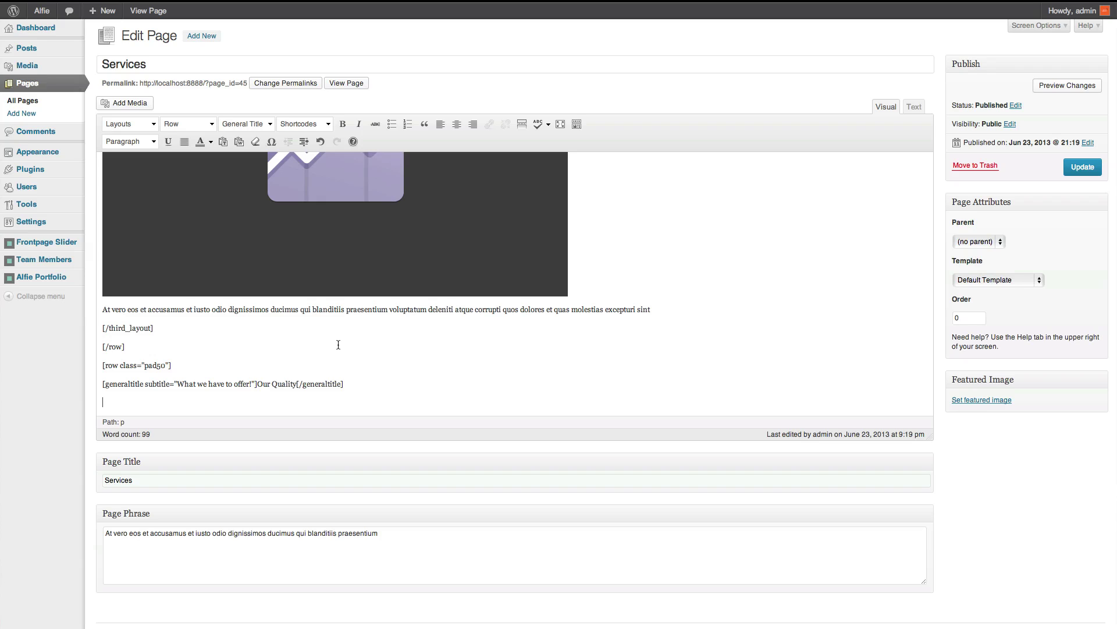
Insert a Web Design progress bar at 90% in inverse colour, unstriped.
left_click(318, 124)
scroll(334, 215, "down", 4)
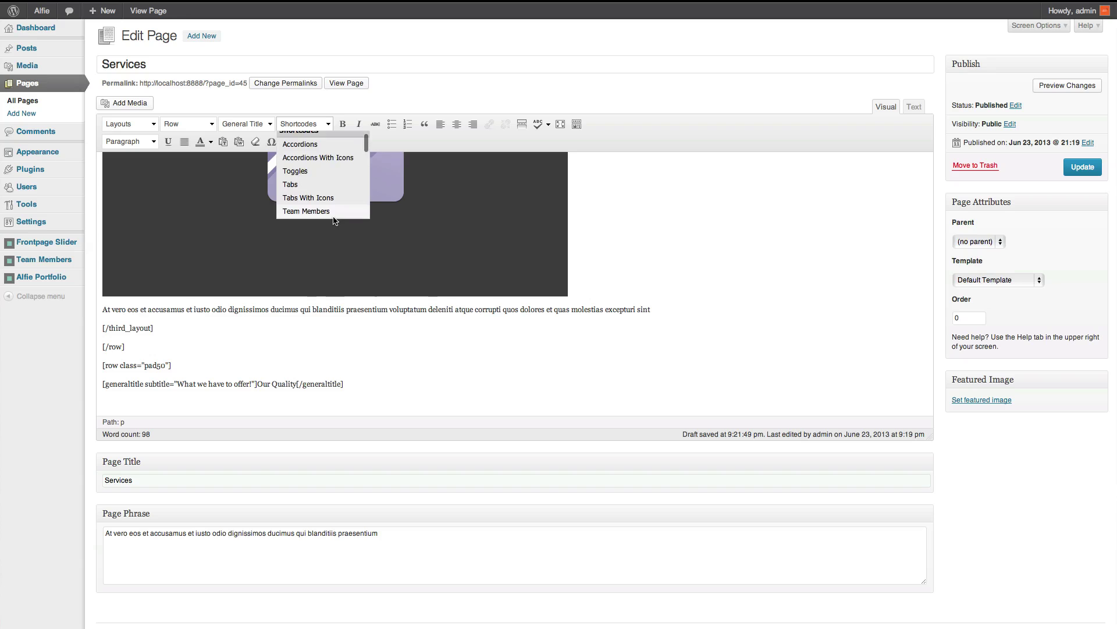
scroll(333, 207, "down", 3)
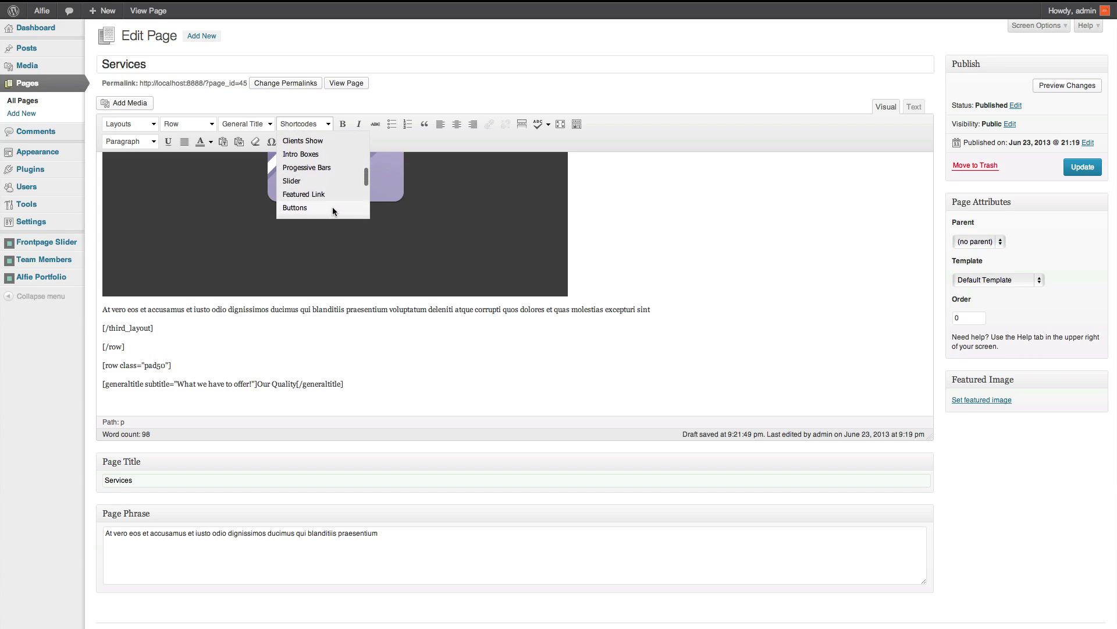
left_click(326, 174)
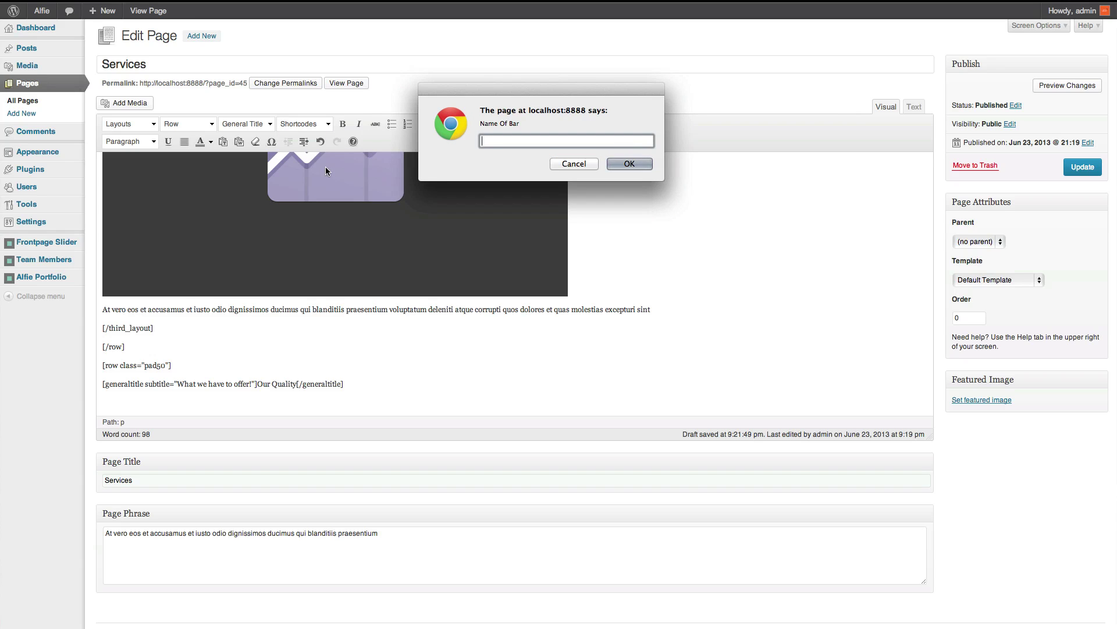
type("Web Design")
key("Return")
type("90")
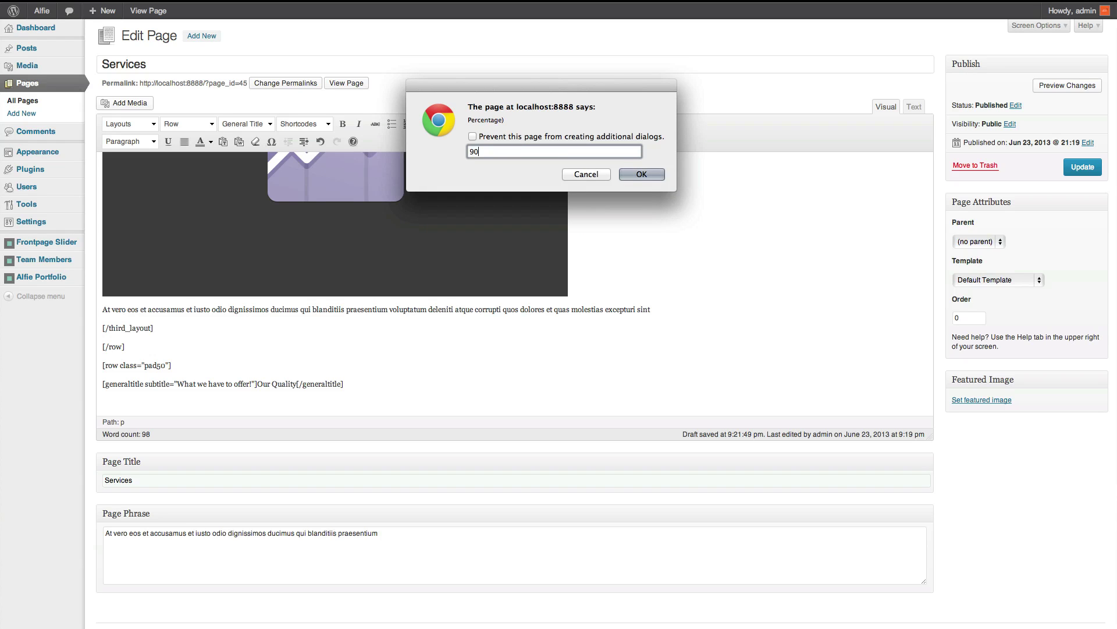
key("Return")
type("in")
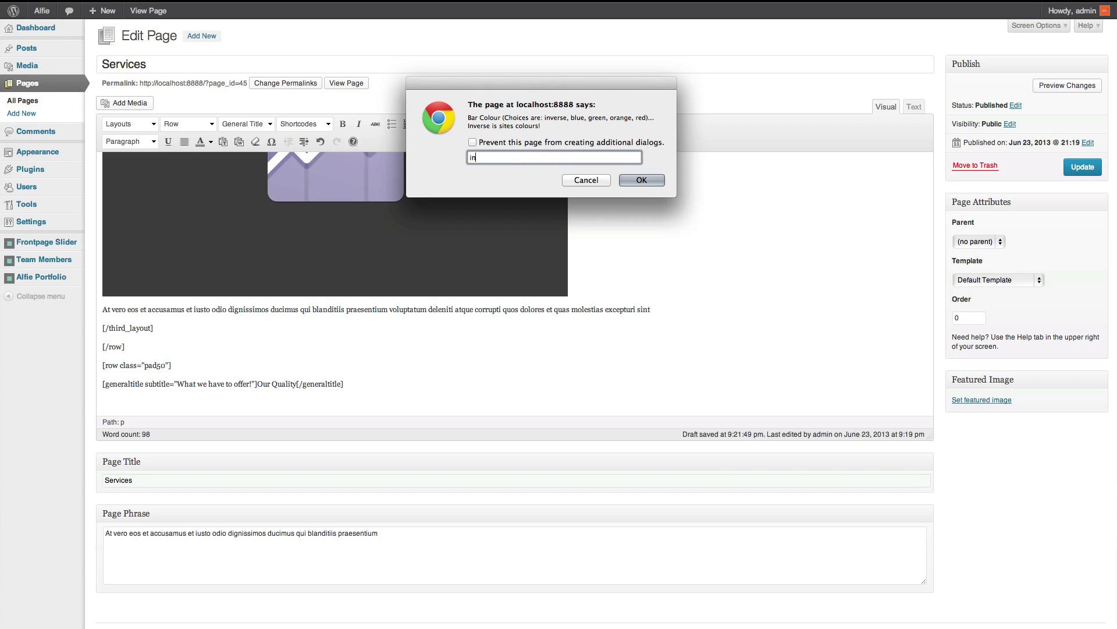
type("verse")
key("Return")
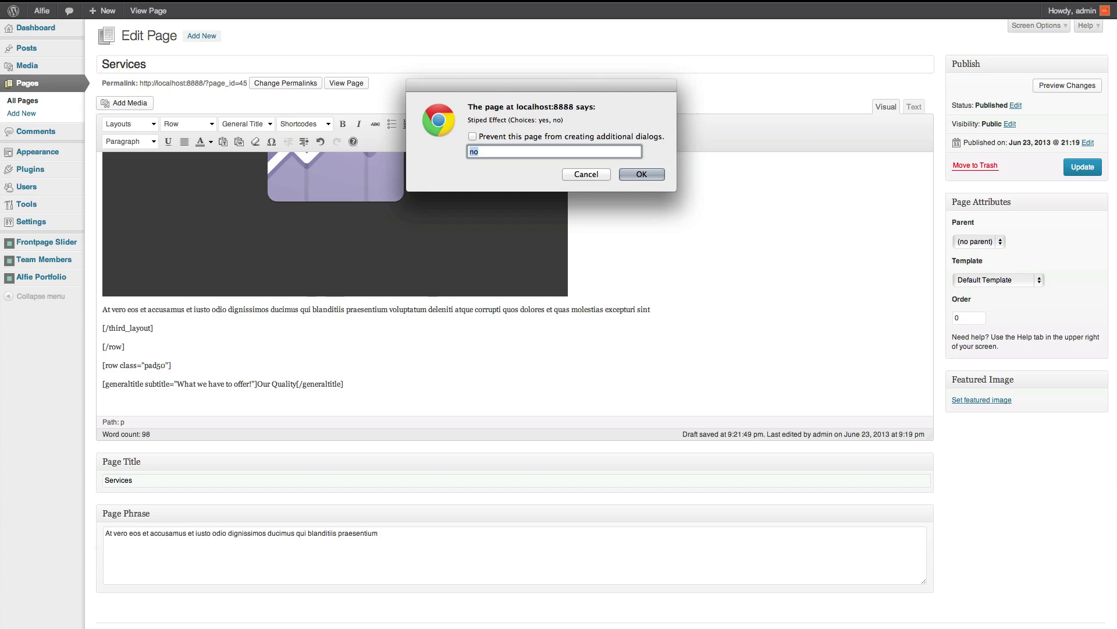
key("Return")
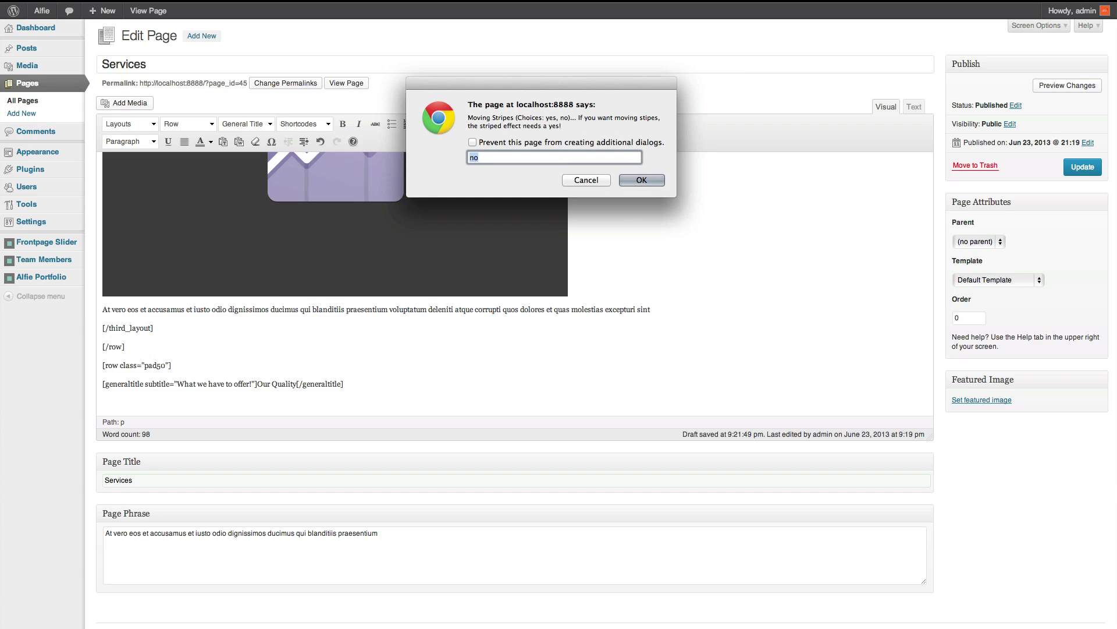
key("Return")
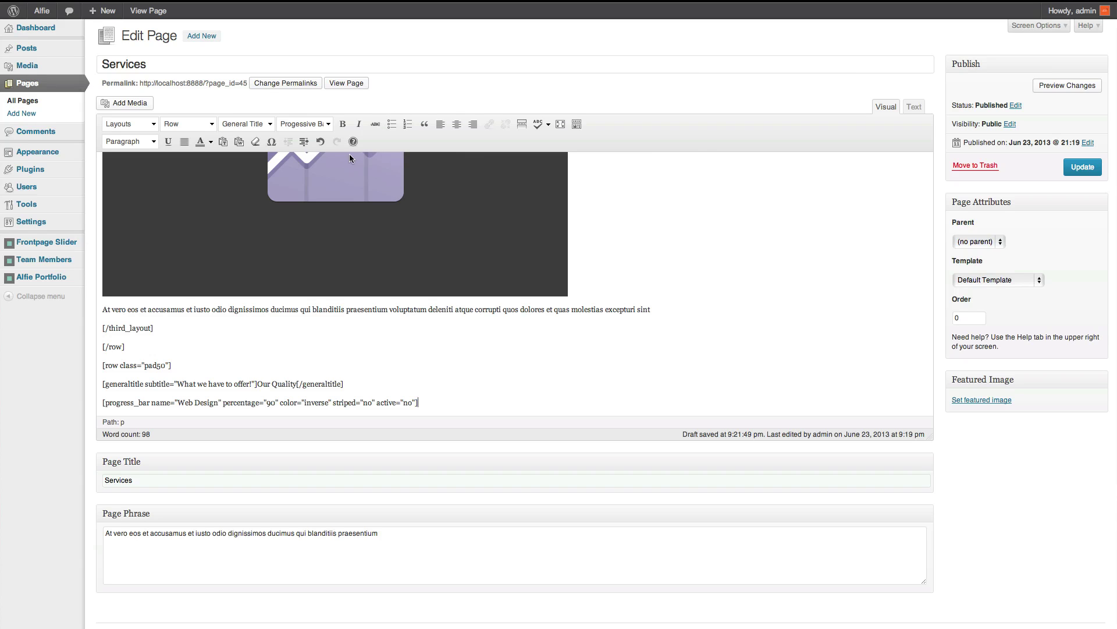
key("Return")
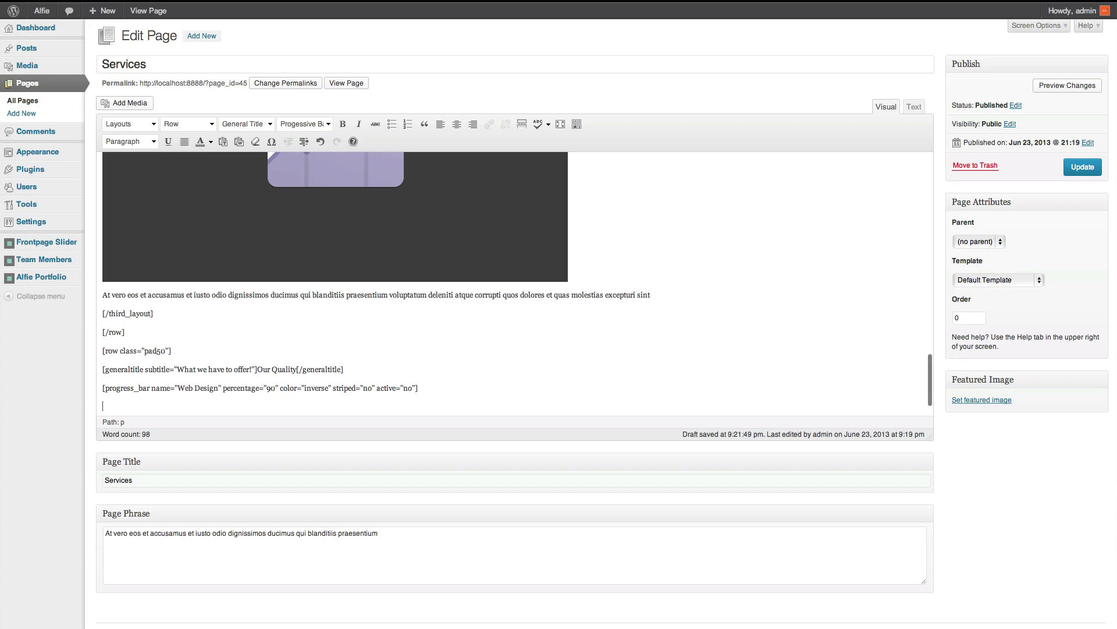
Add a Web Development bar at 95%, changing its colour from green to inverse.
left_click(302, 123)
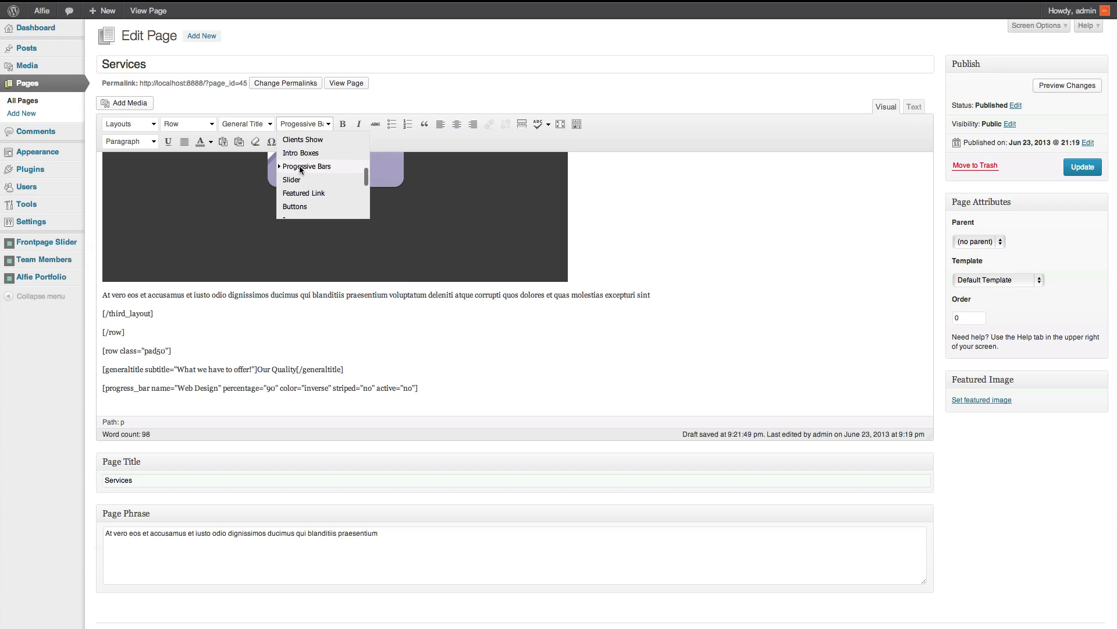
left_click(299, 164)
type("Web Development")
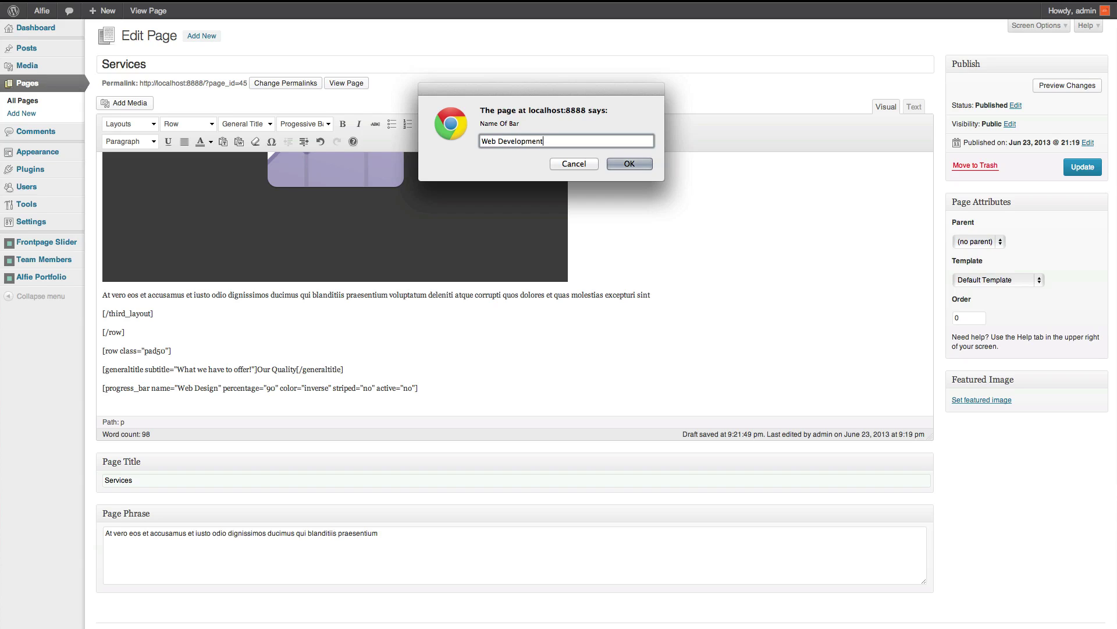
key("Return")
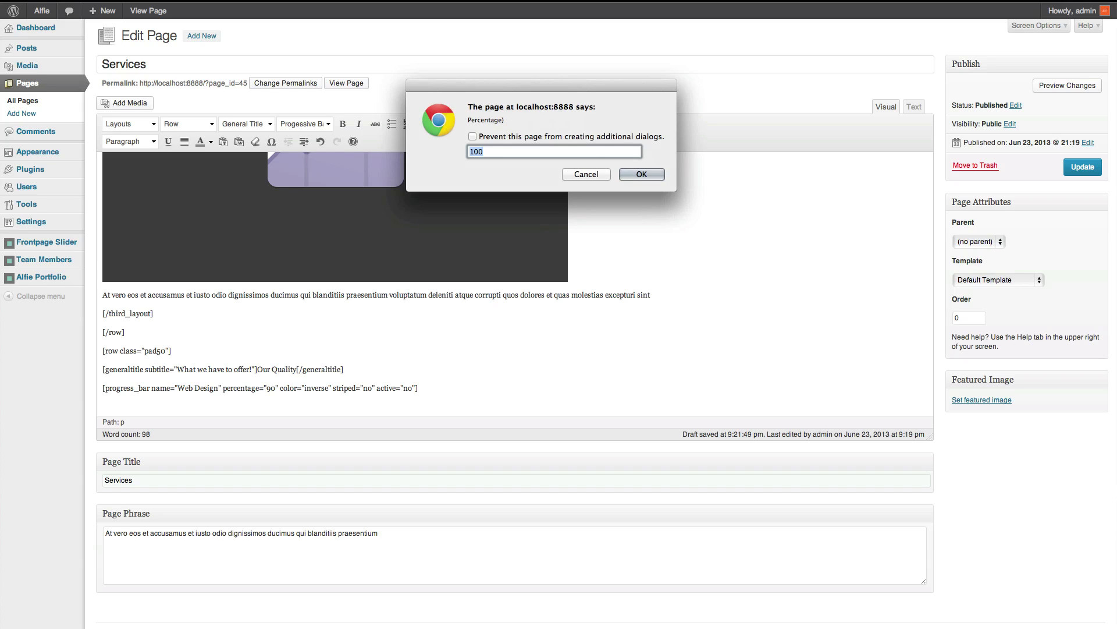
type("95")
key("Return")
key("Return")
key("Return")
key("Return")
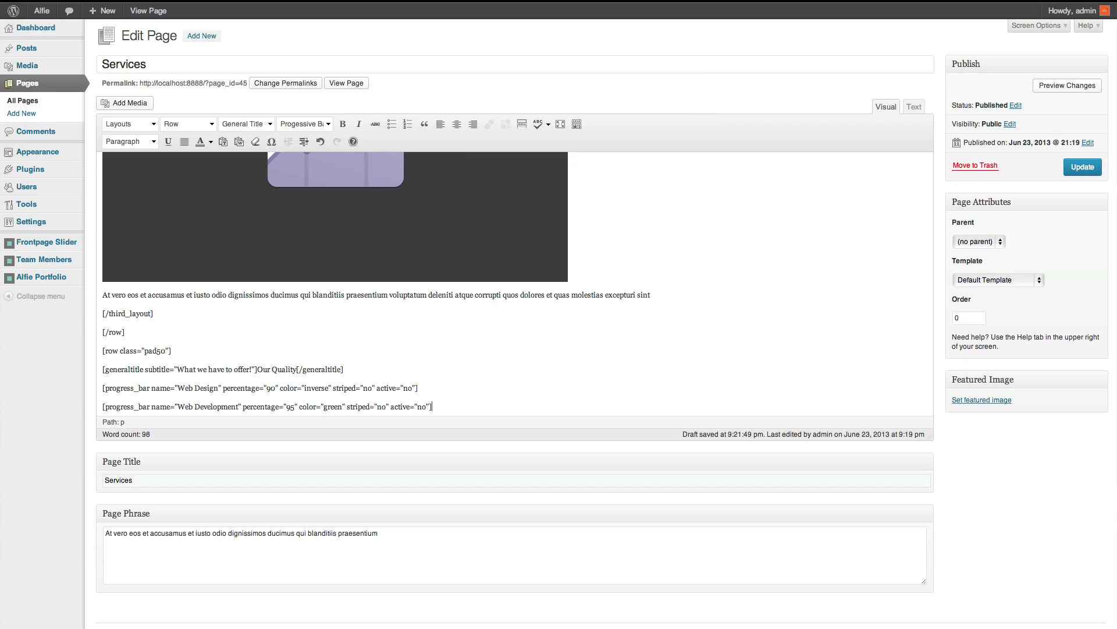
double_click(334, 406)
type("inverse")
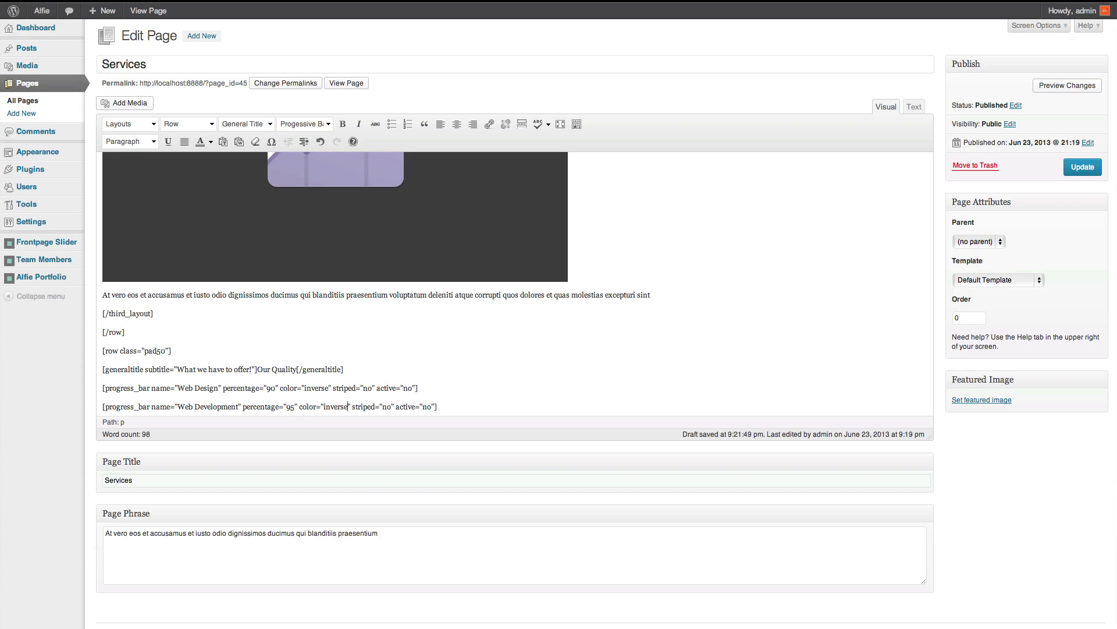
left_click(447, 408)
key("Return")
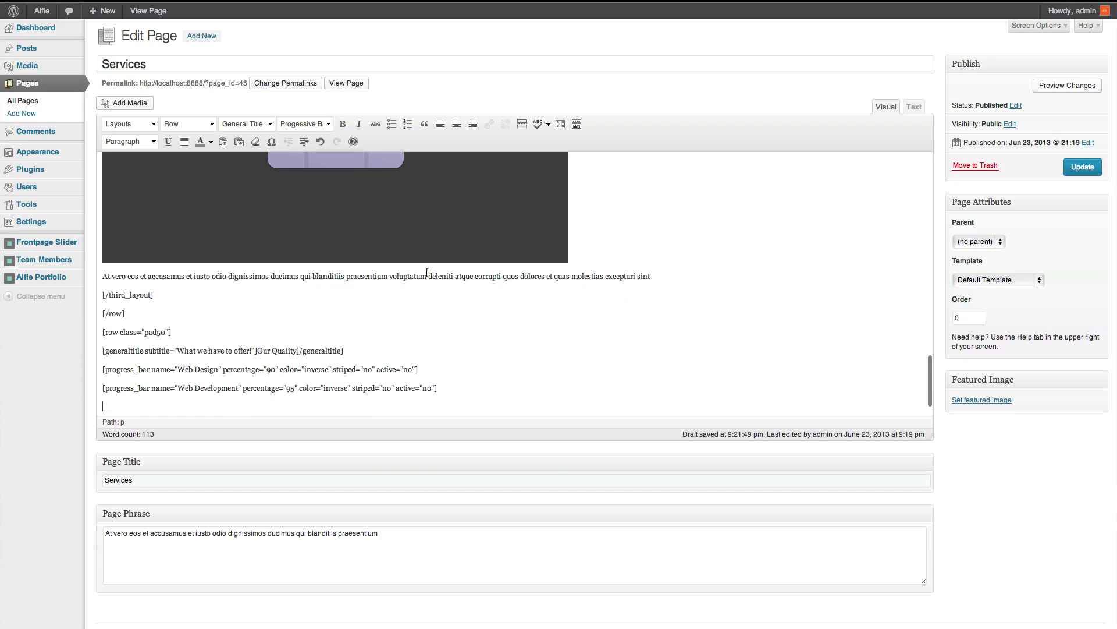
Add a Graphic Design progress bar at 85% in inverse colour, unstriped.
left_click(319, 127)
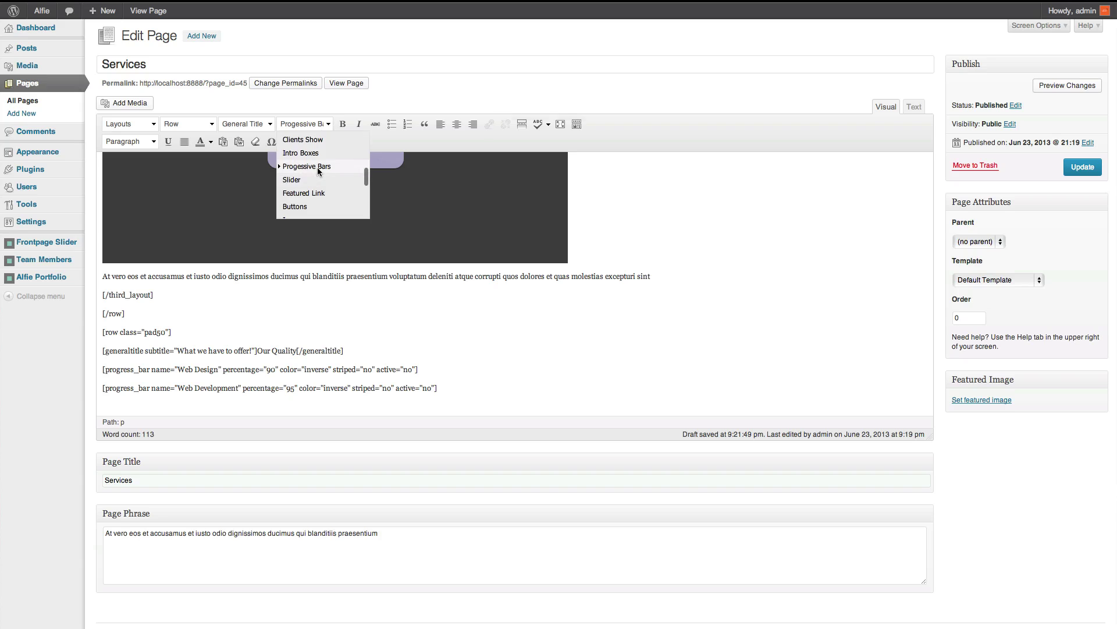
left_click(355, 167)
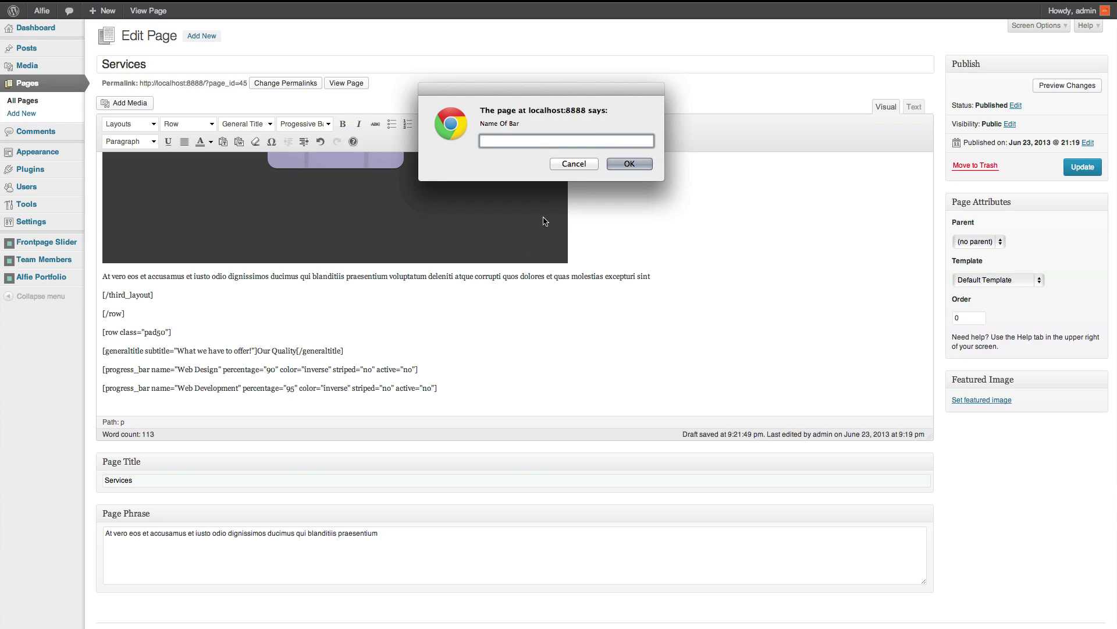
type("Graphic Design")
key("Return")
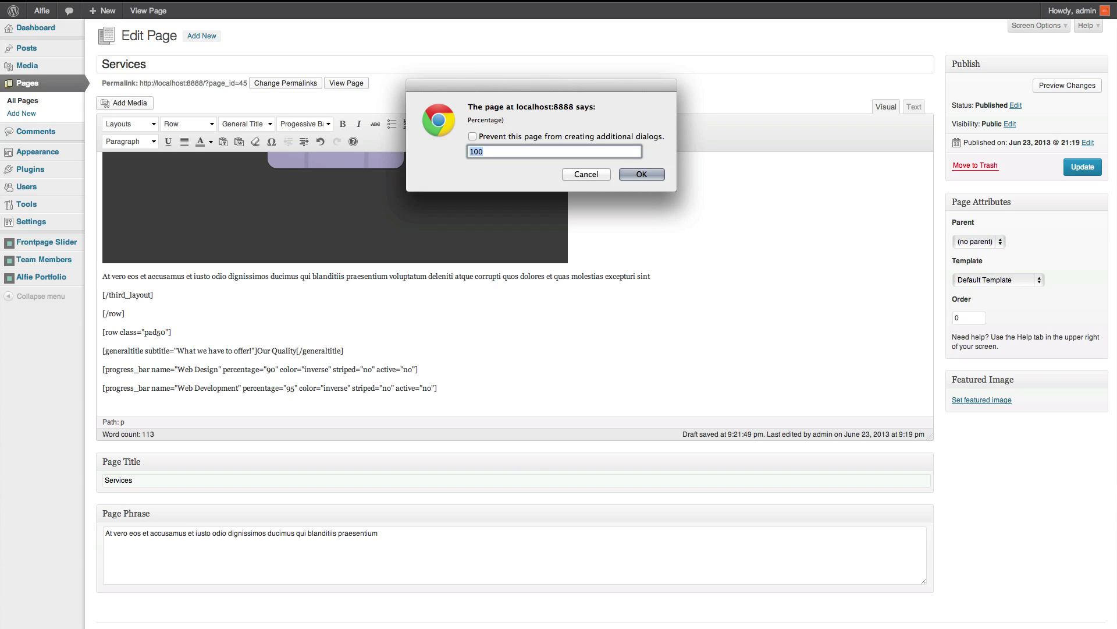
type("85")
key("Return")
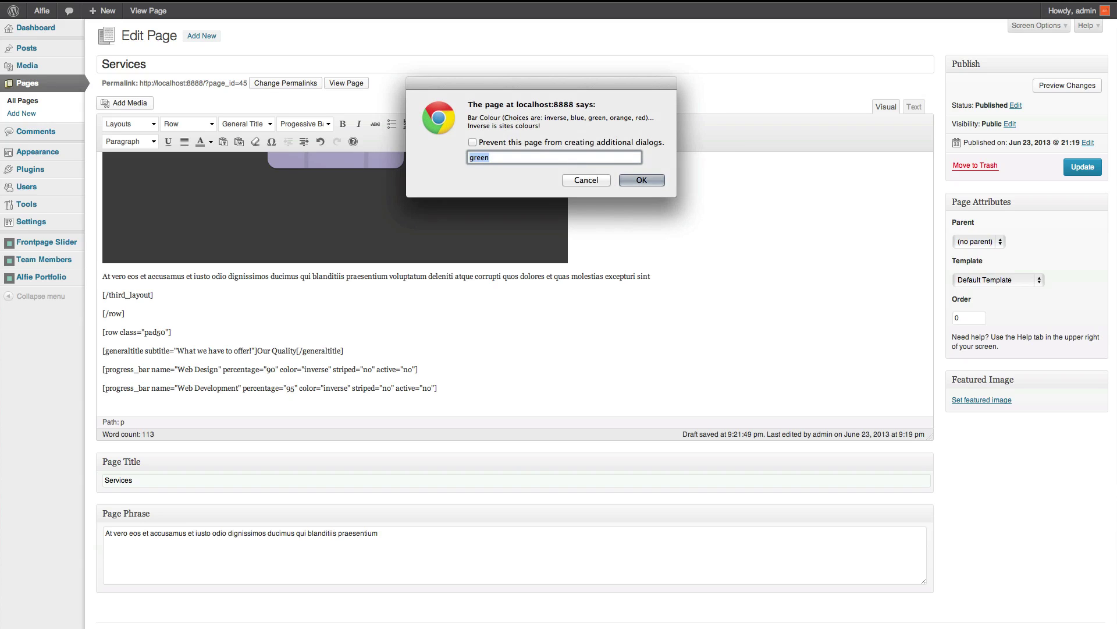
type("inverse")
key("Return")
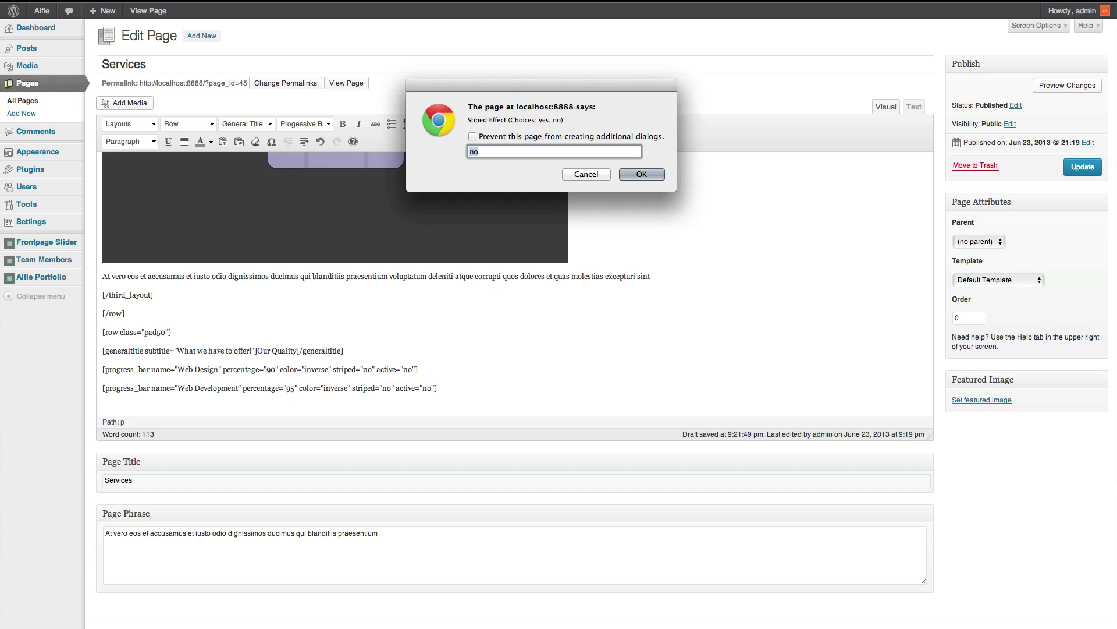
key("Return")
key("Return")
scroll(517, 283, "down", 2)
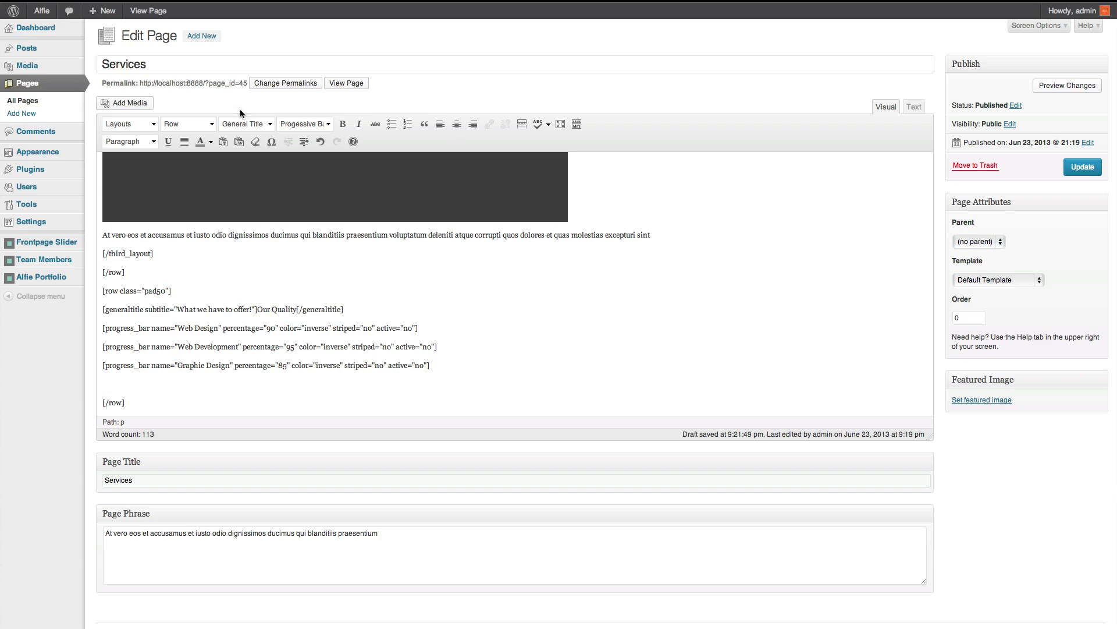
Add an Internet Marketing bar at 100% in inverse colour and clear the following [/row] line.
left_click(283, 124)
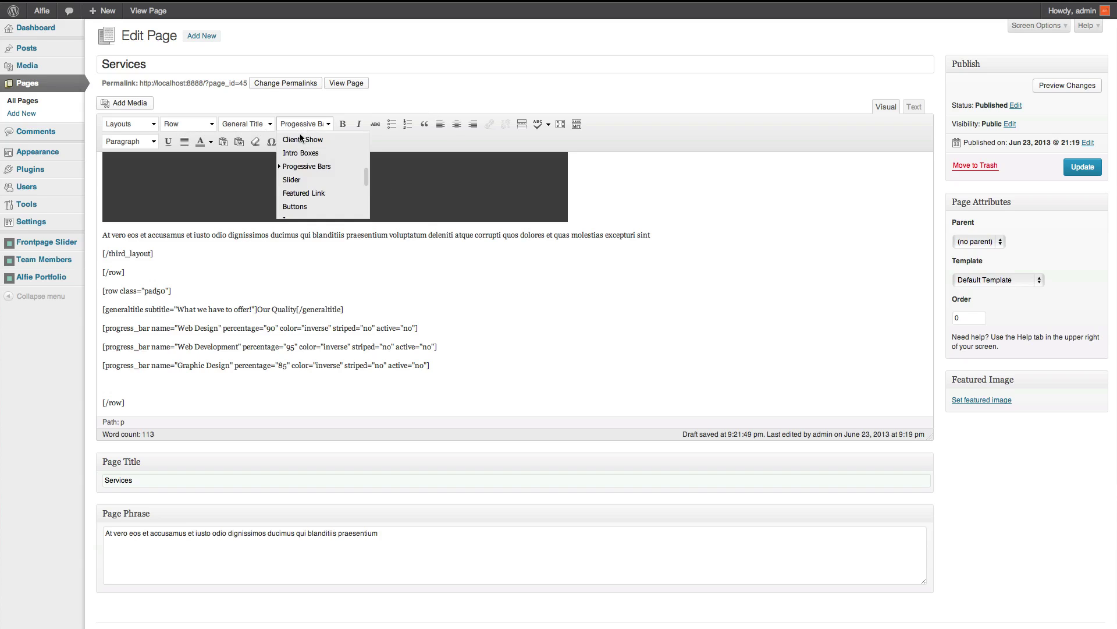
left_click(302, 168)
type("In")
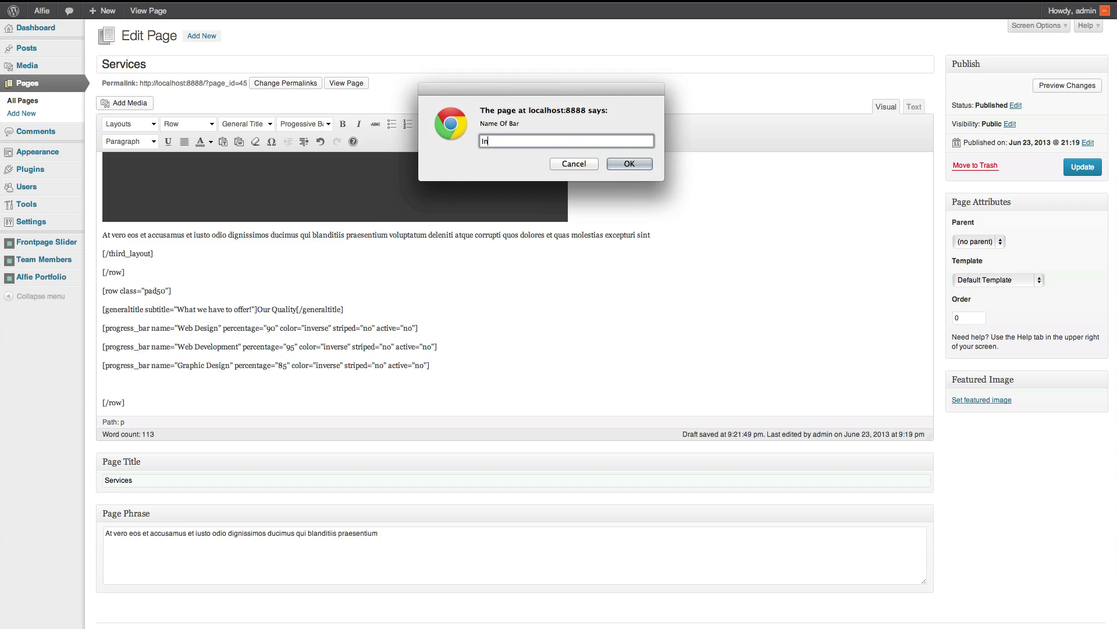
type("ternet Marketing")
key("Return")
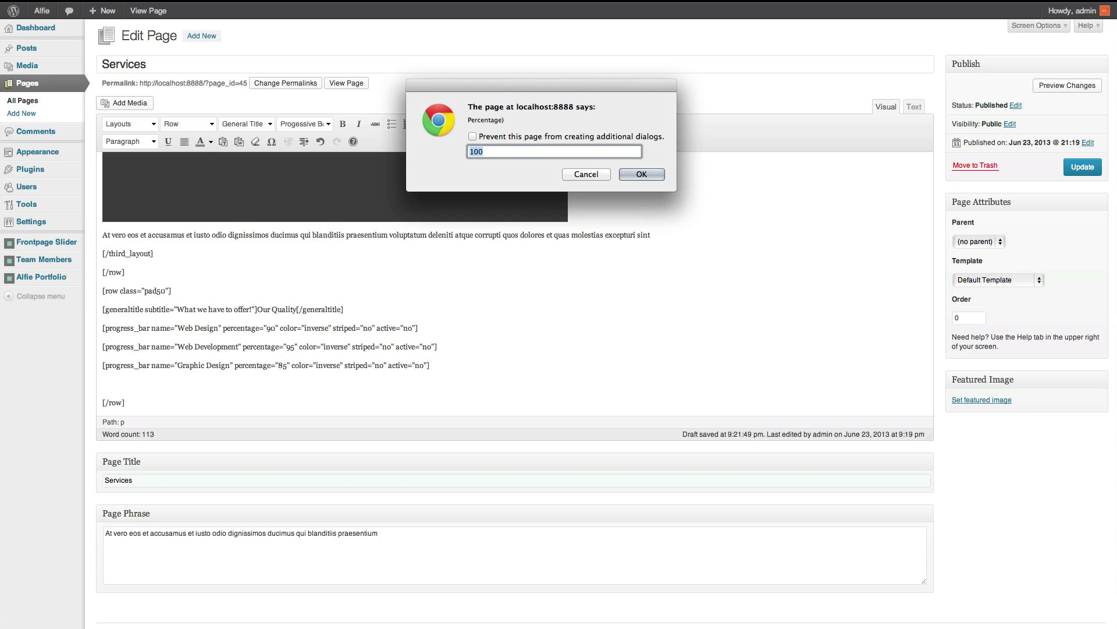
key("Return")
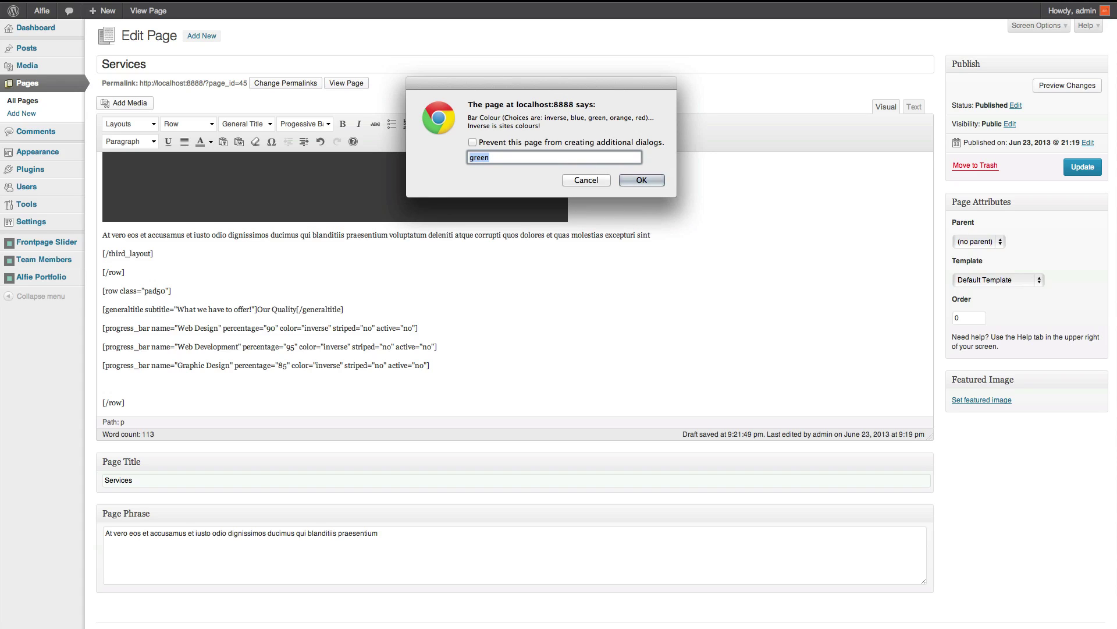
type("inverse")
key("Return")
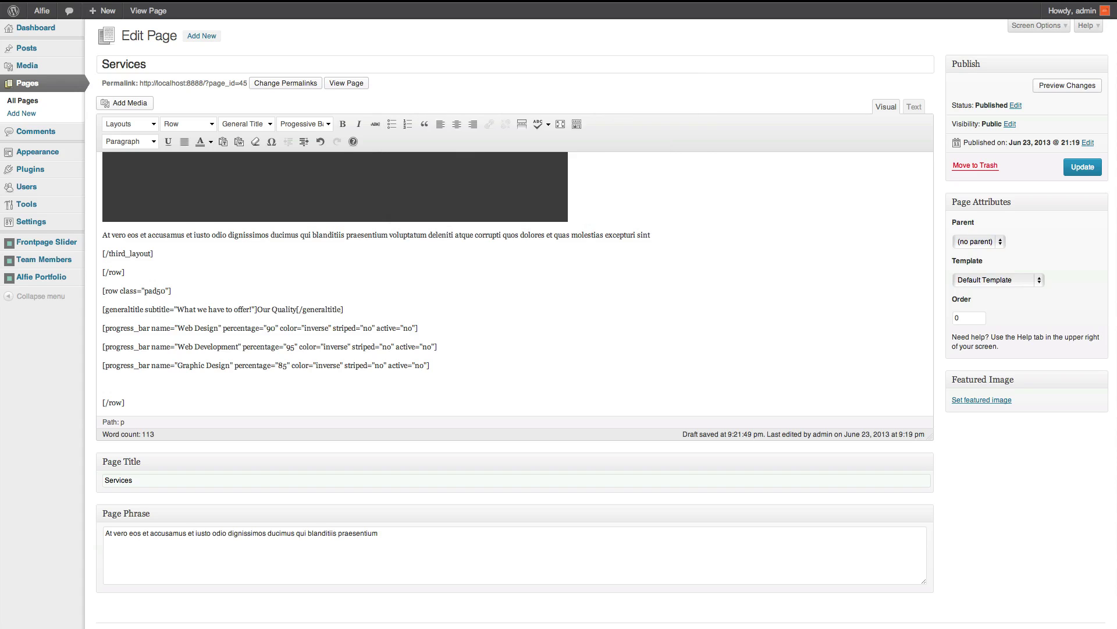
key("Return")
key("Return")
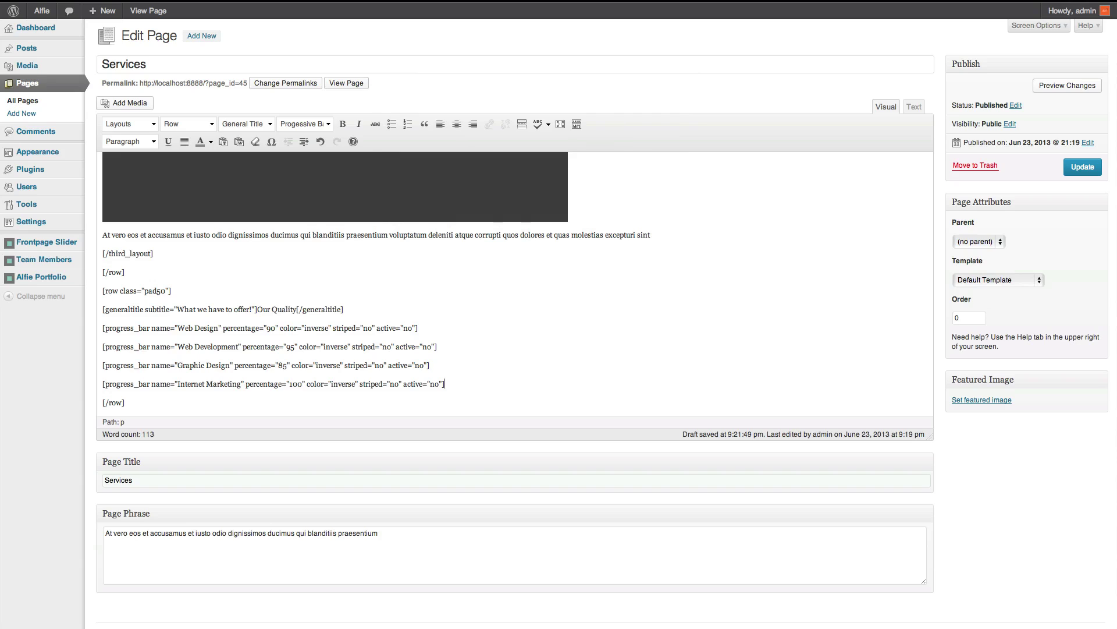
key("Down")
key("BackSpace")
key("BackSpace")
key("BackSpace")
key("BackSpace")
key("BackSpace")
key("BackSpace")
Add a Social Media progress bar at 90% in inverse colour.
left_click(302, 121)
left_click(303, 167)
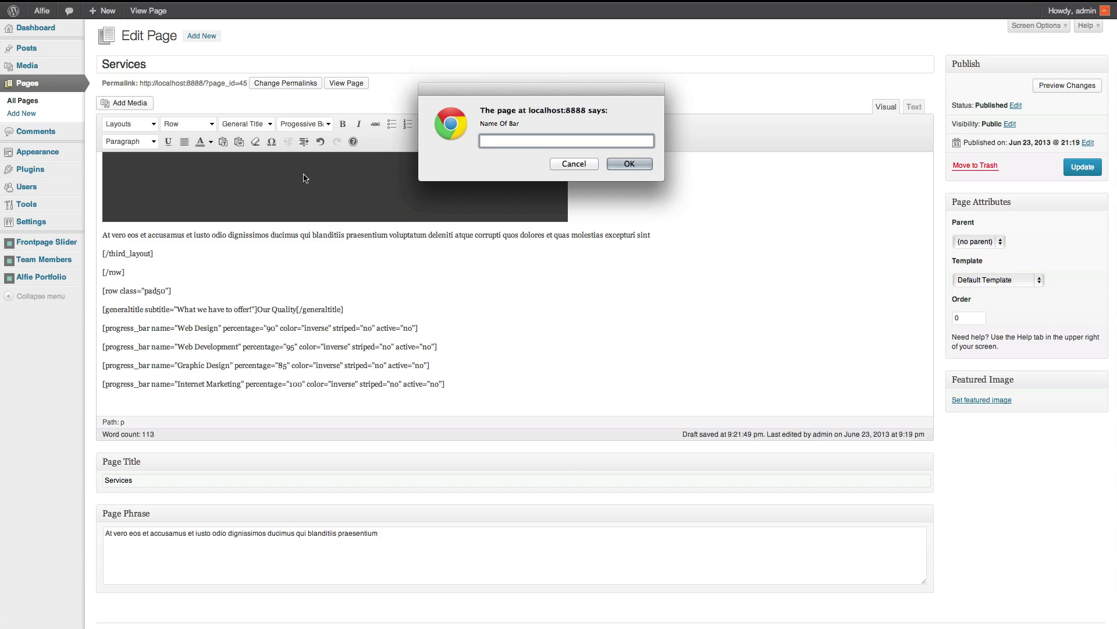
type("Social Media")
key("Return")
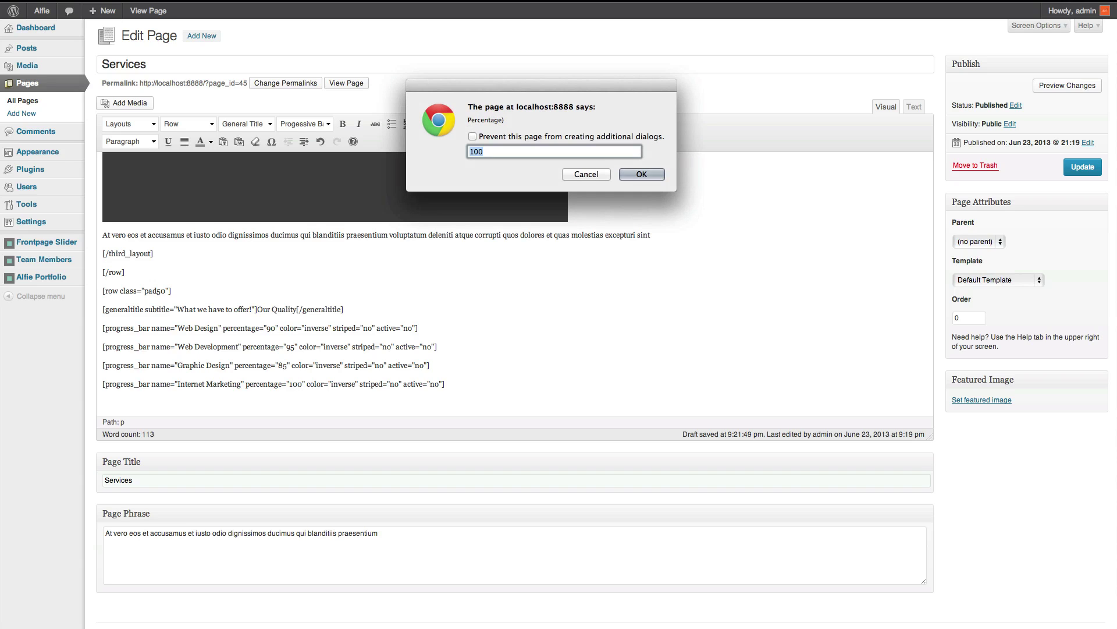
key("Return")
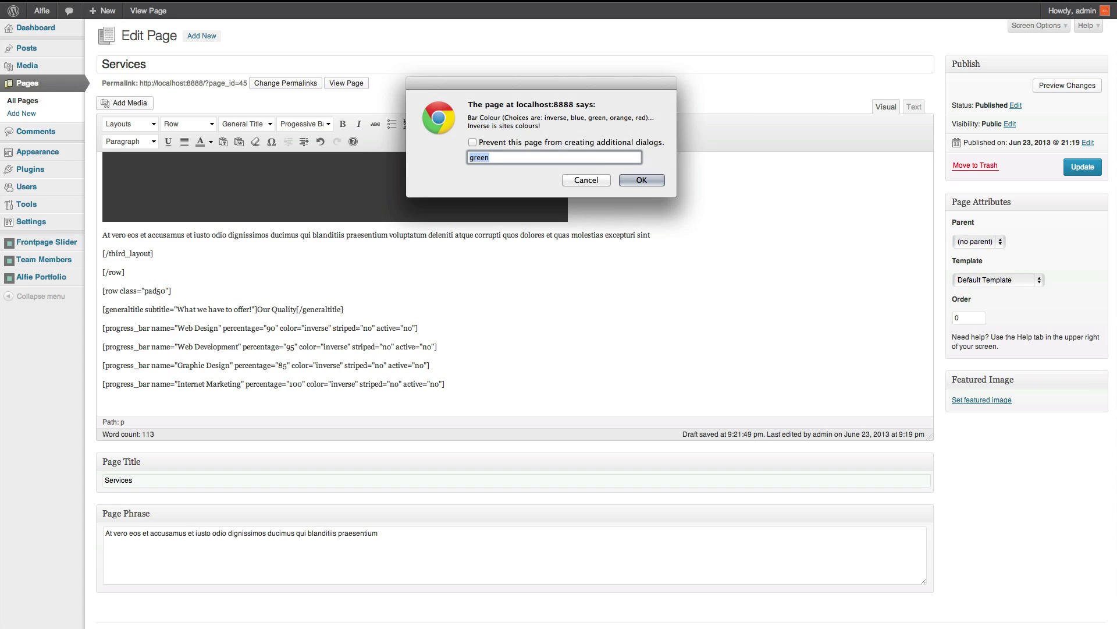
type("inverse")
key("Return")
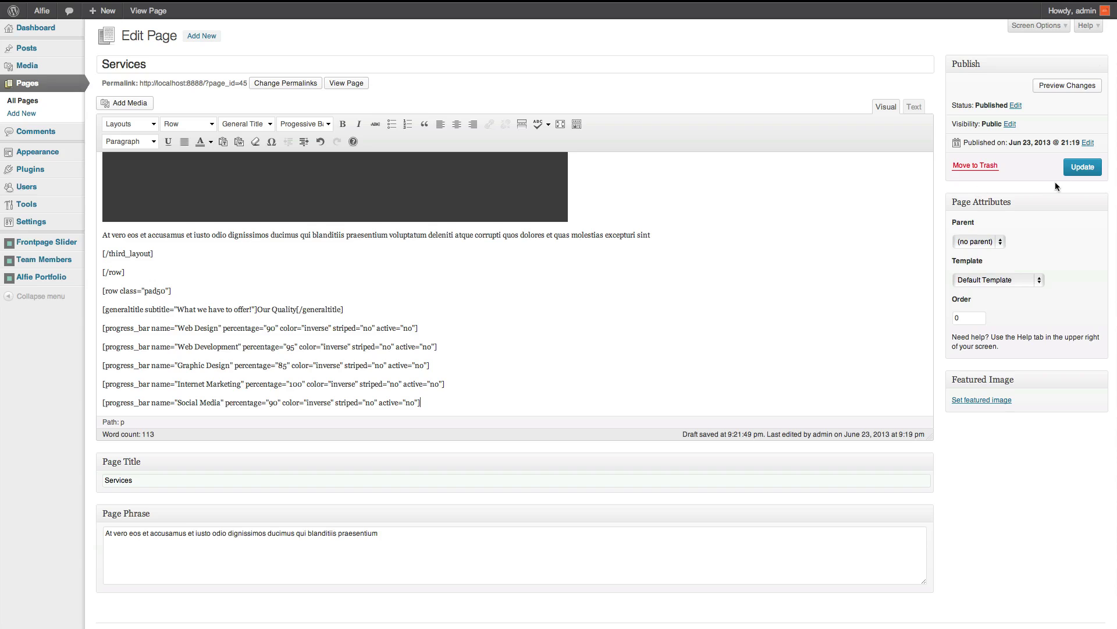
Update the Services page and scroll the live page to check the five progress bars.
left_click(1083, 167)
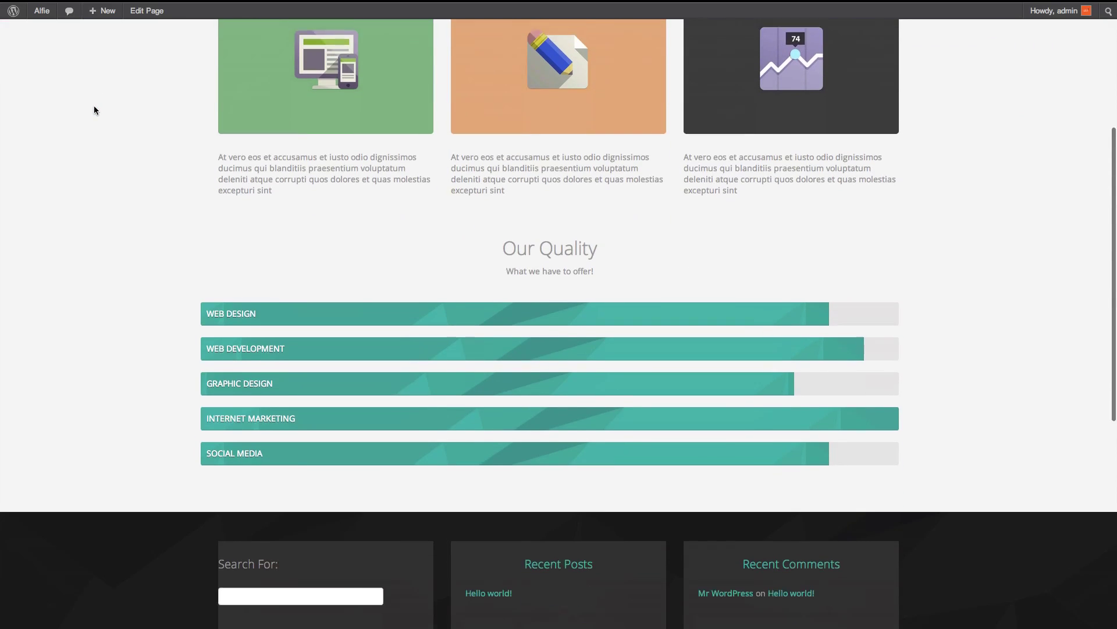
scroll(592, 184, "up", 3)
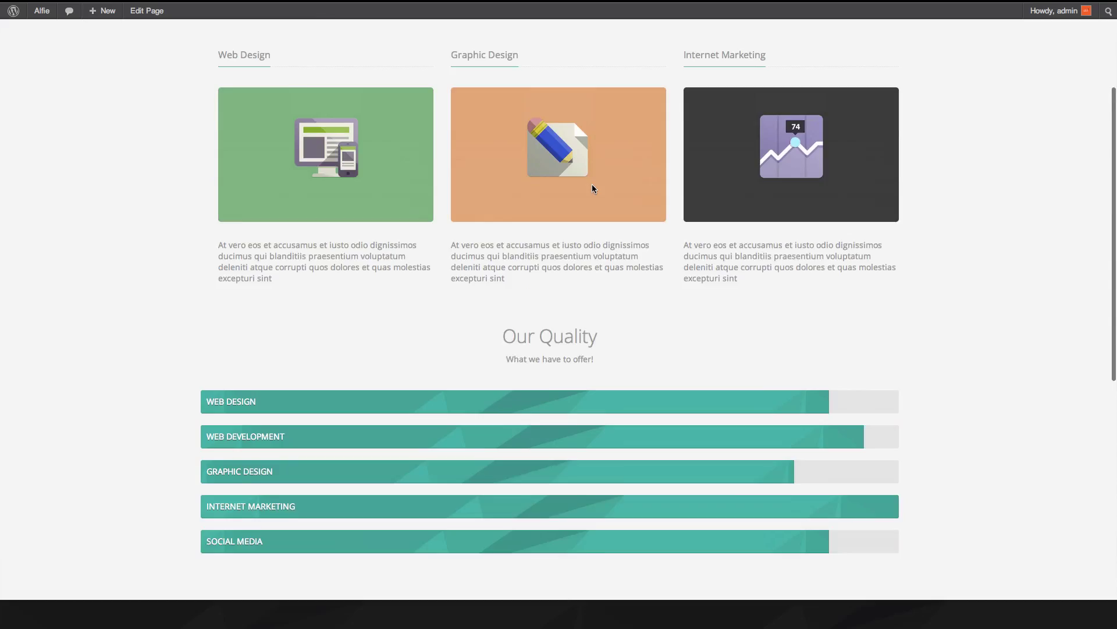
scroll(592, 184, "down", 7)
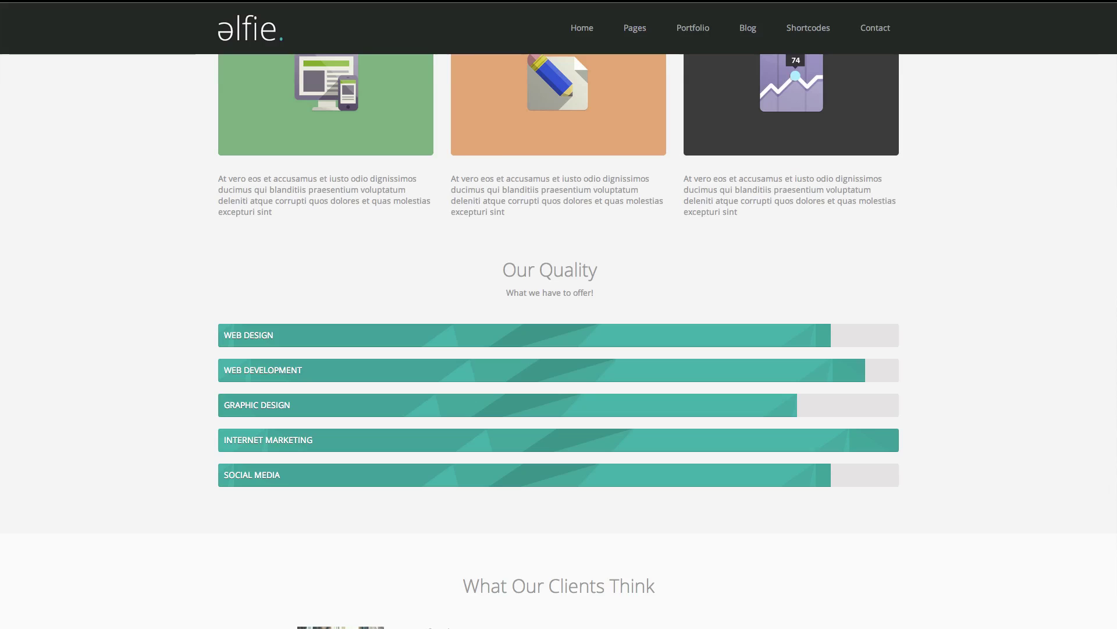
scroll(501, 163, "down", 5)
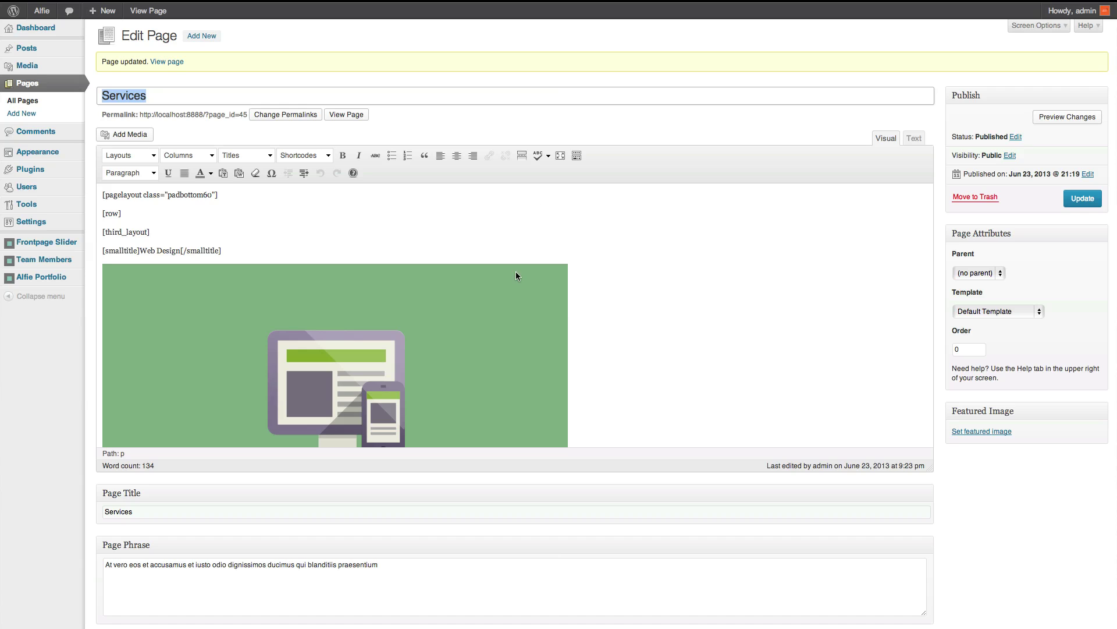
Insert a white page layout with class padbottom40 below the section, leaving an empty line inside.
scroll(516, 275, "down", 10)
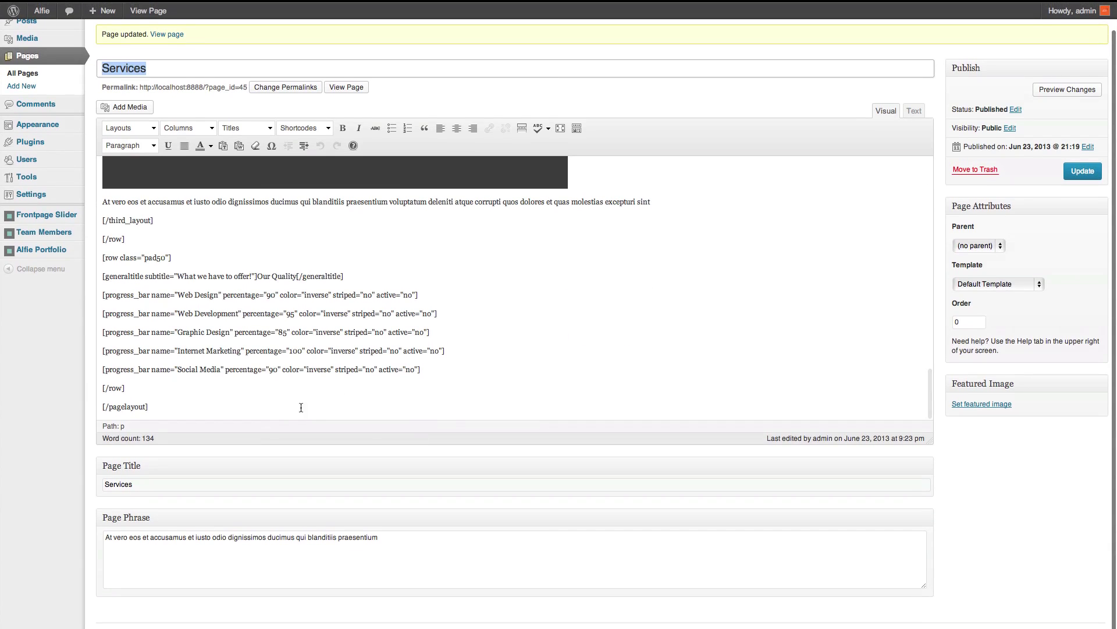
left_click(249, 408)
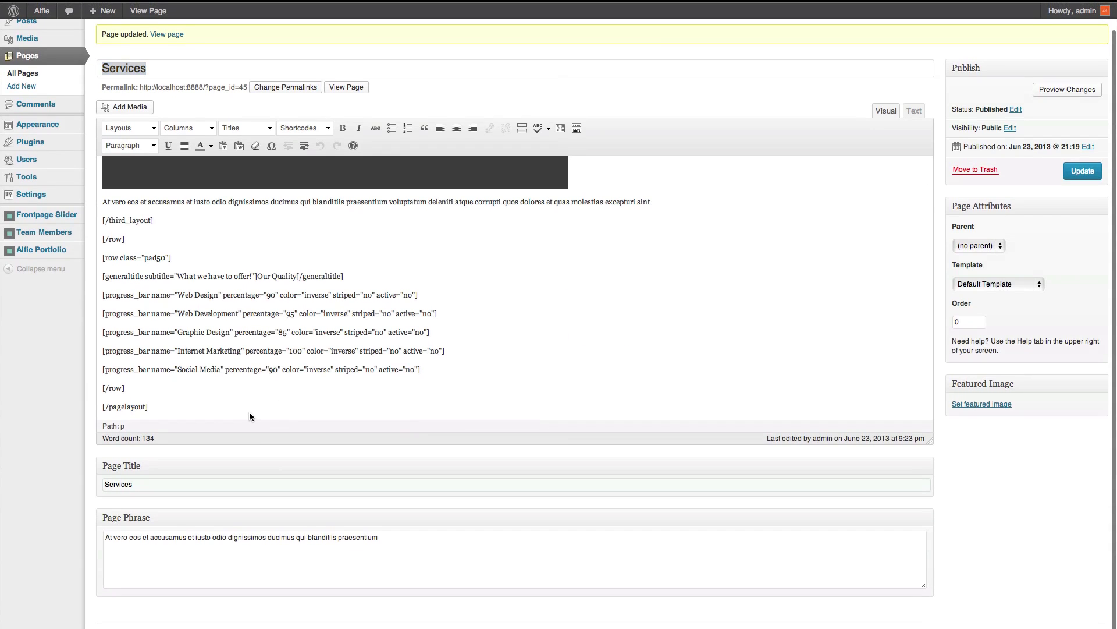
key("Return")
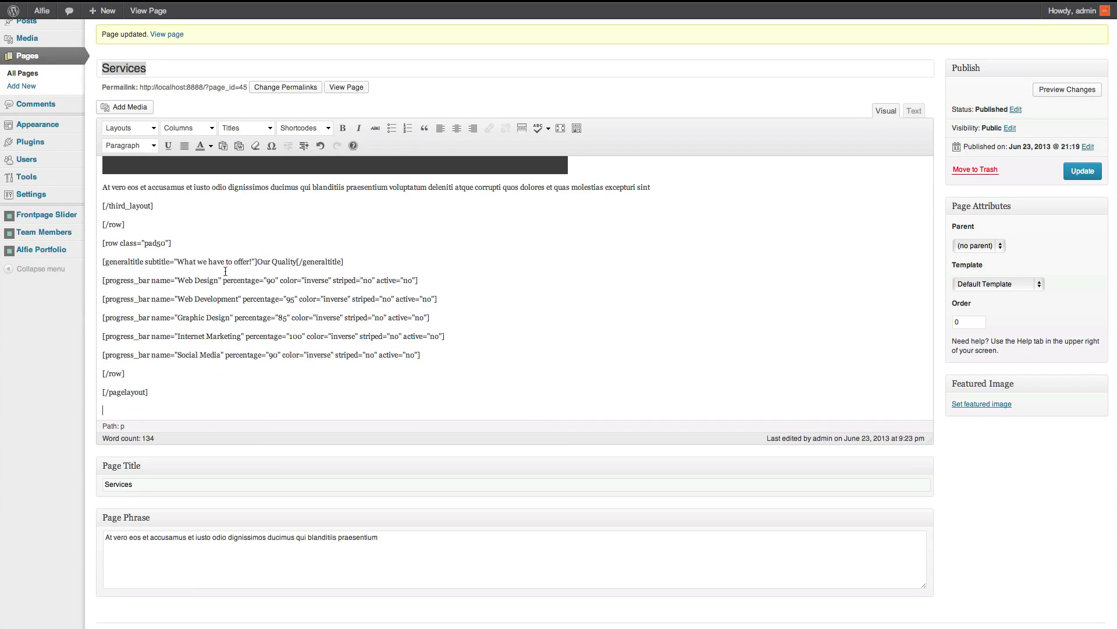
left_click(138, 128)
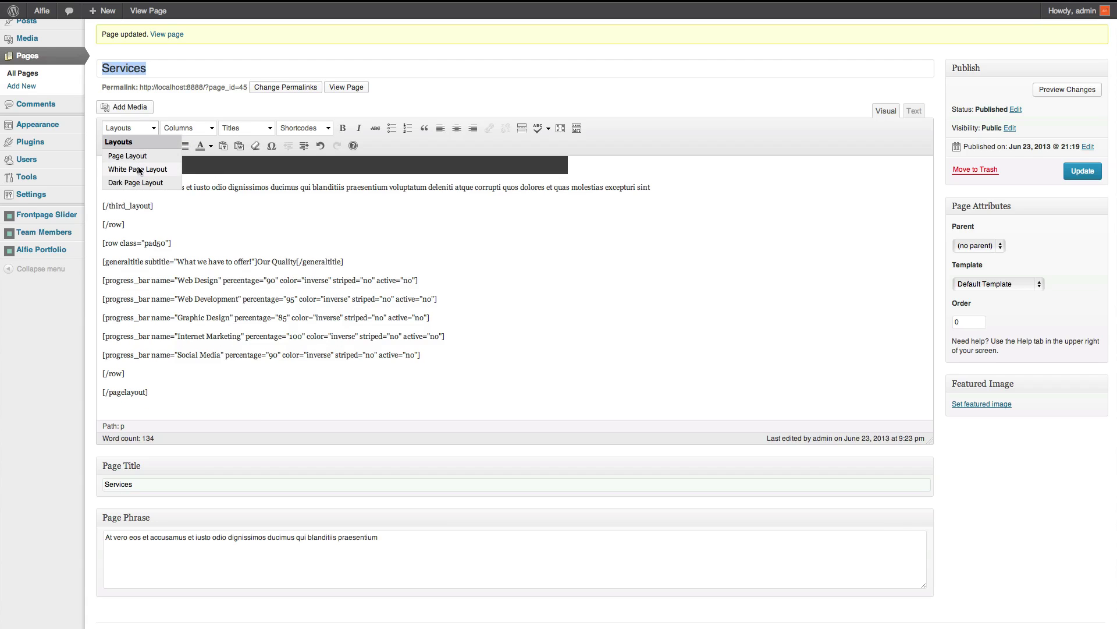
left_click(138, 170)
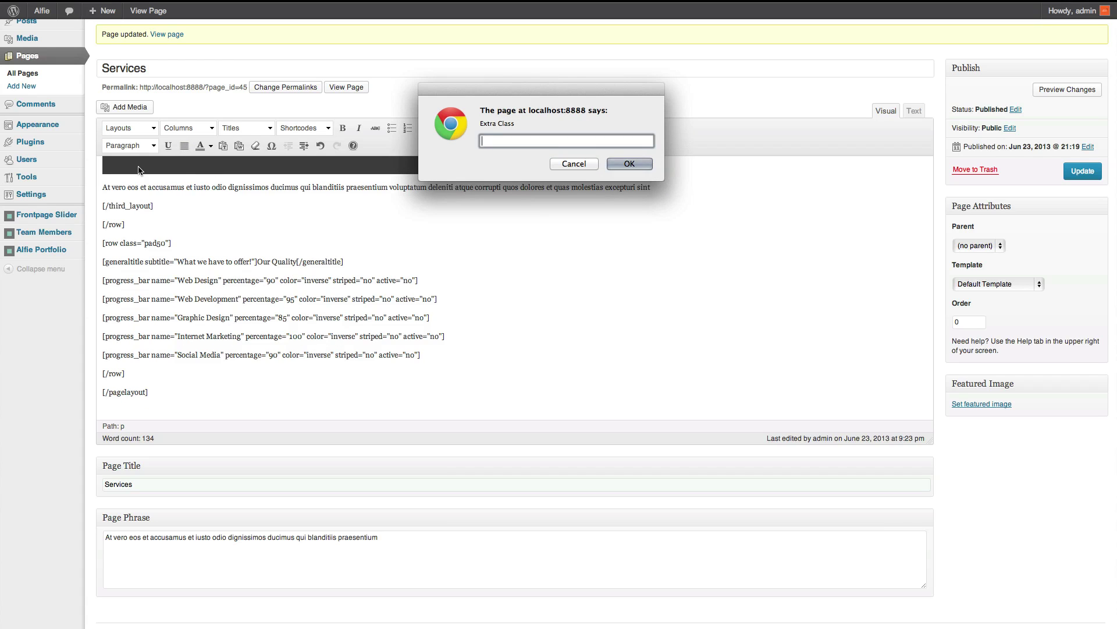
type("padbottom40")
key("Return")
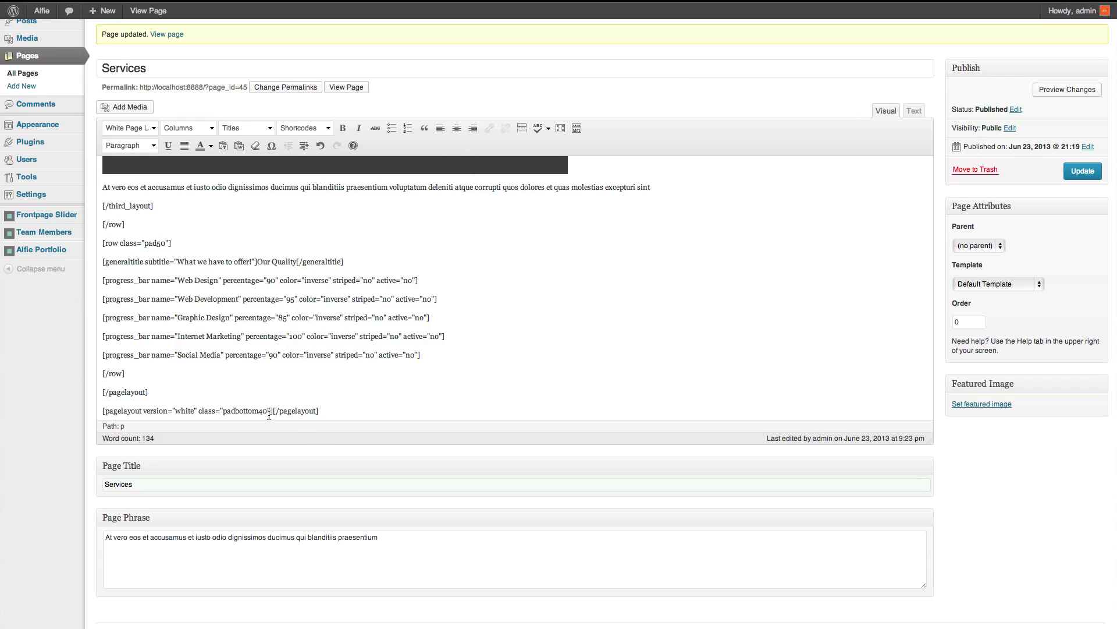
key("Return")
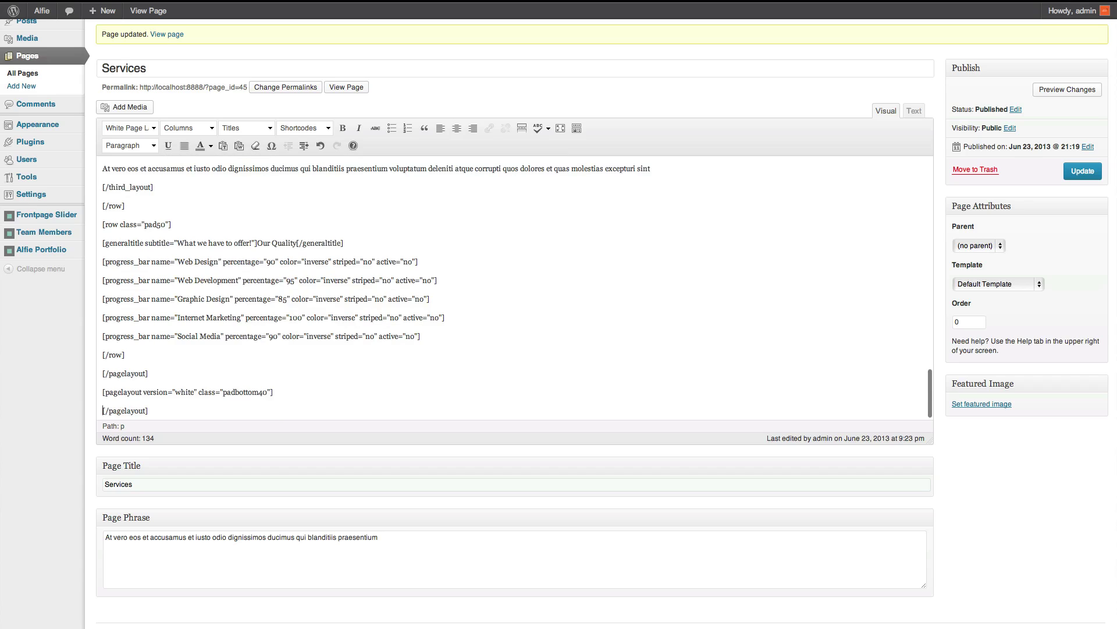
key("Return")
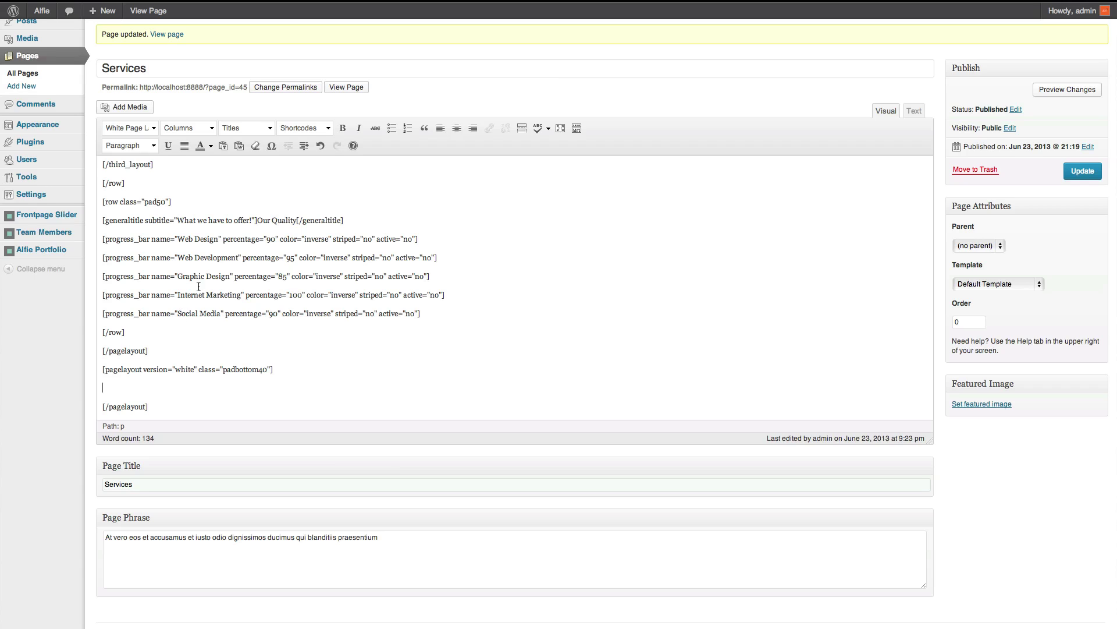
Insert the Testimonial Slider shortcode and put the wrapper tags and each testimonial on separate lines.
left_click(304, 128)
scroll(330, 199, "down", 2)
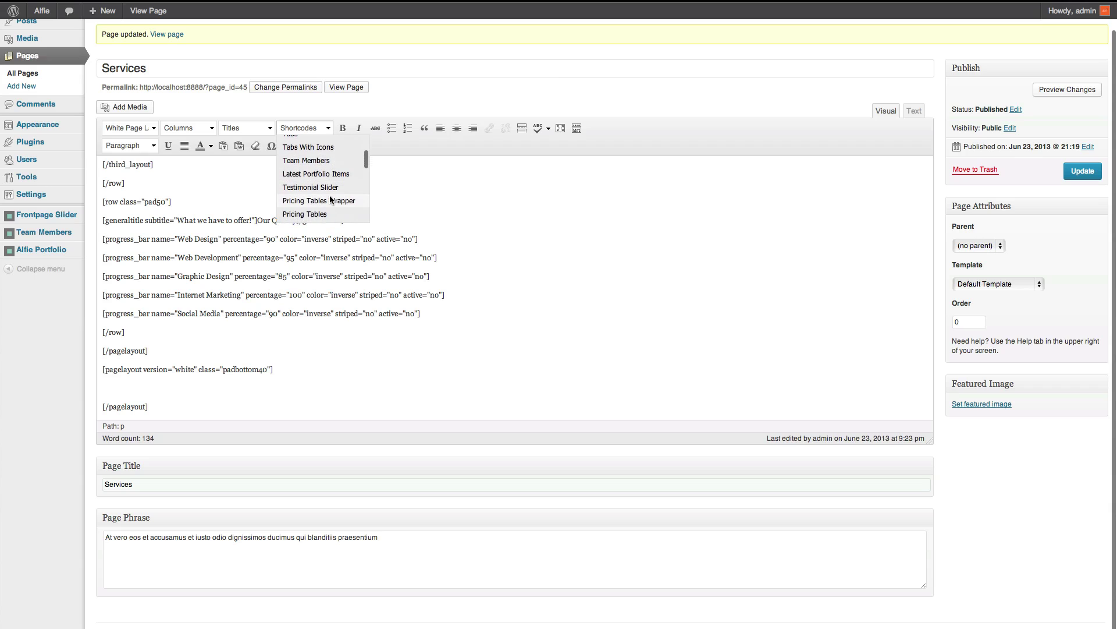
left_click(330, 188)
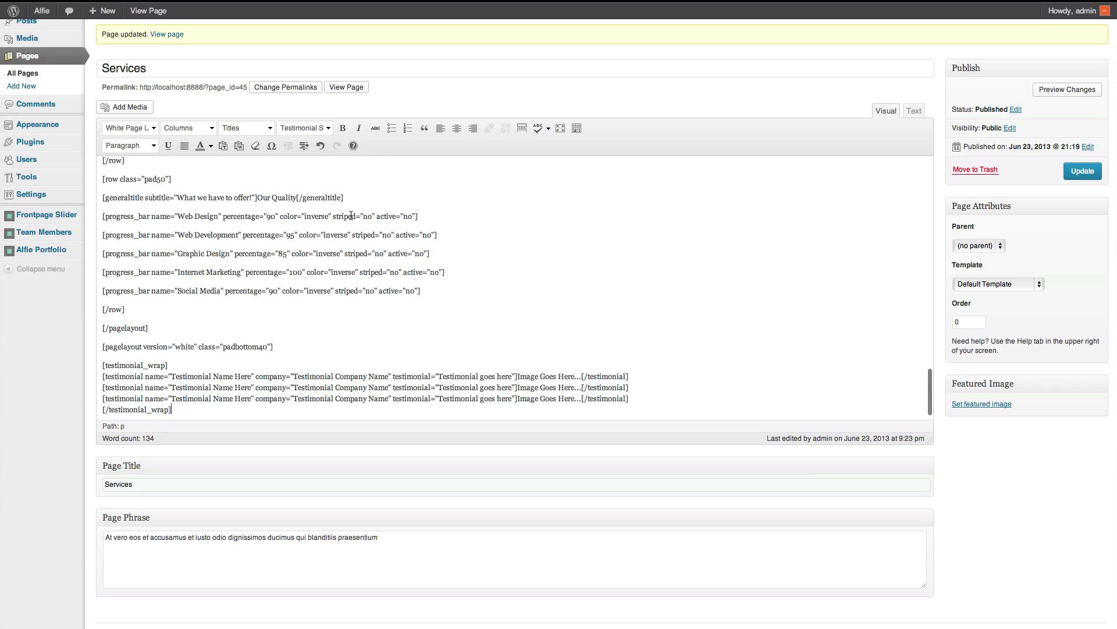
scroll(111, 352, "down", 1)
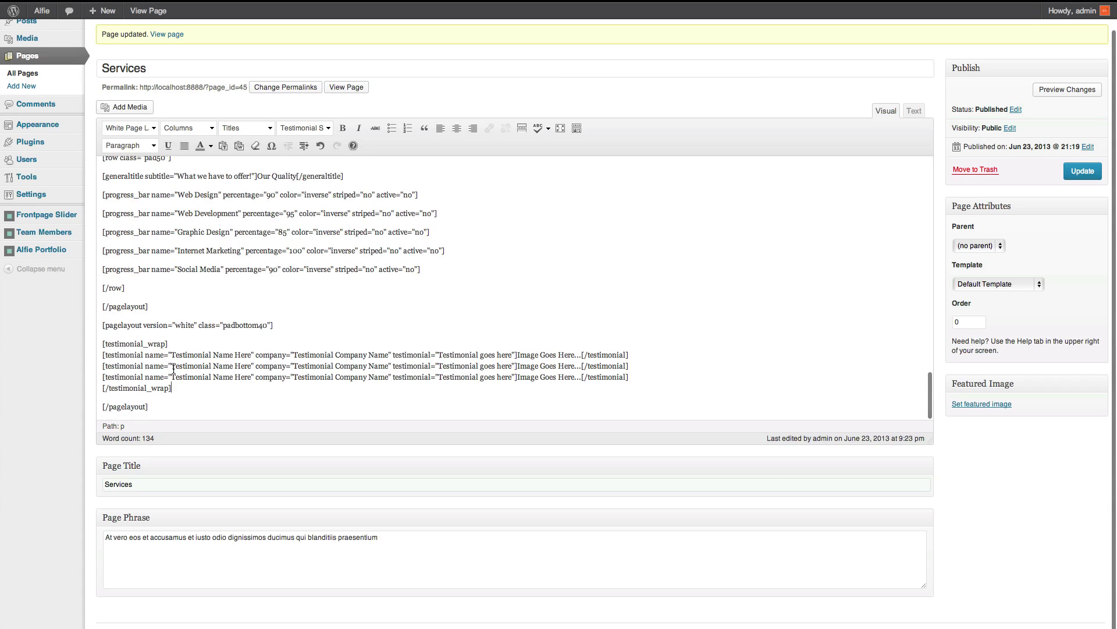
left_click(103, 354)
key("Return")
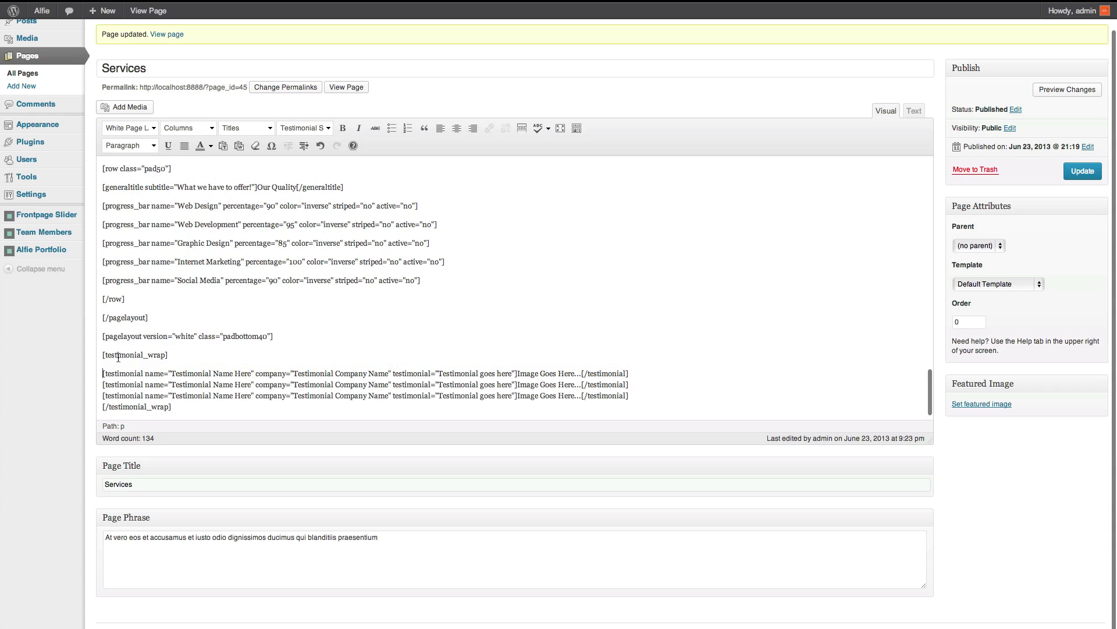
left_click(101, 383)
key("Return")
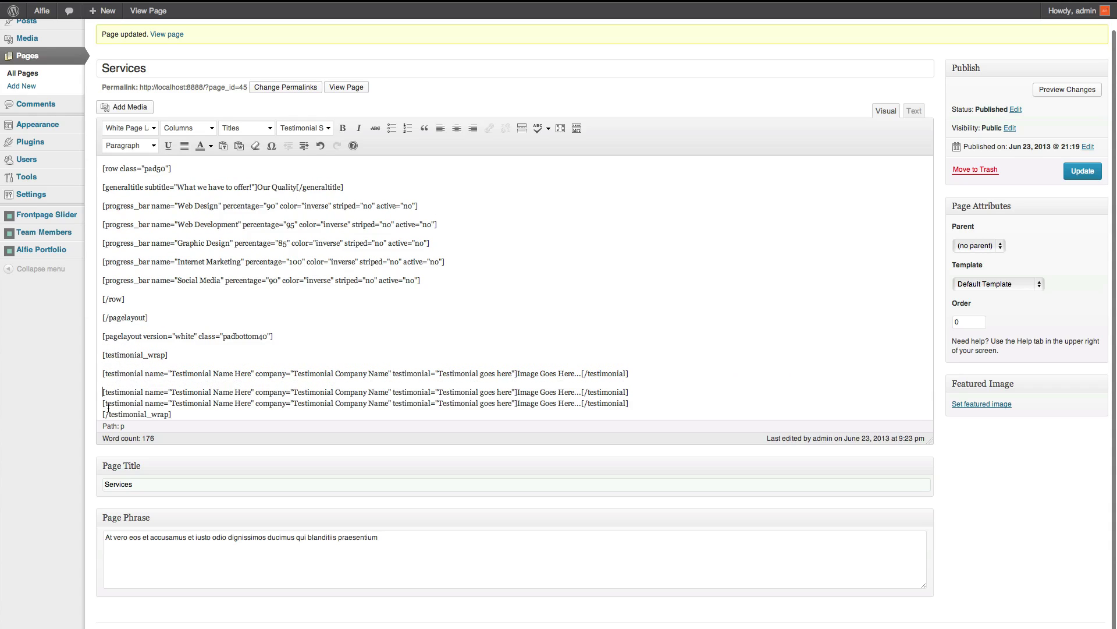
left_click(102, 403)
key("Return")
scroll(103, 395, "down", 1)
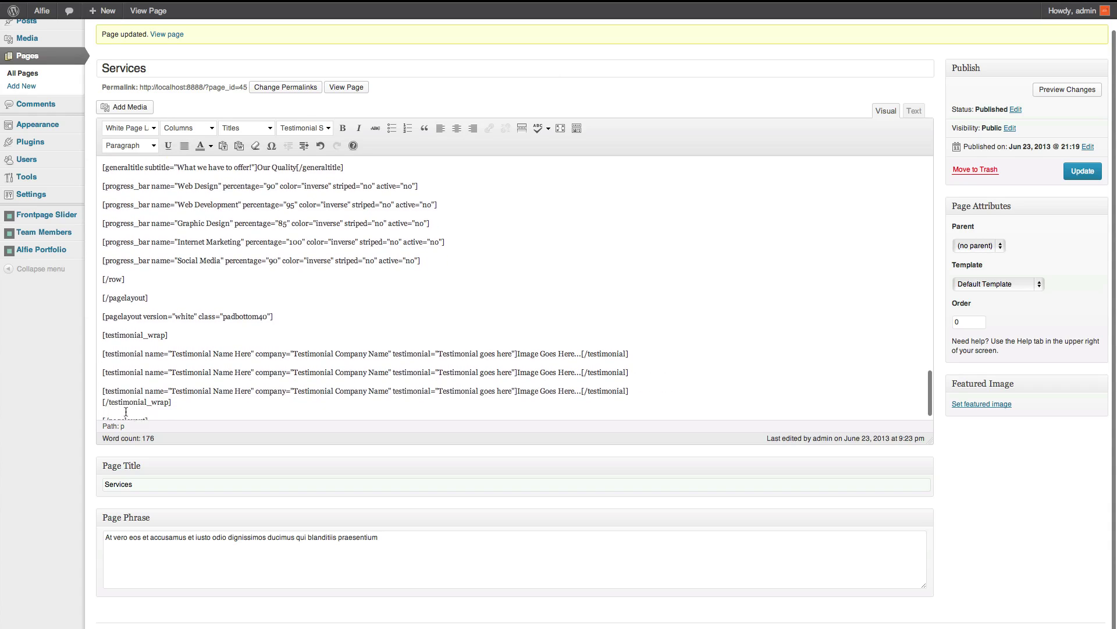
left_click(103, 394)
key("Return")
scroll(271, 347, "up", 1)
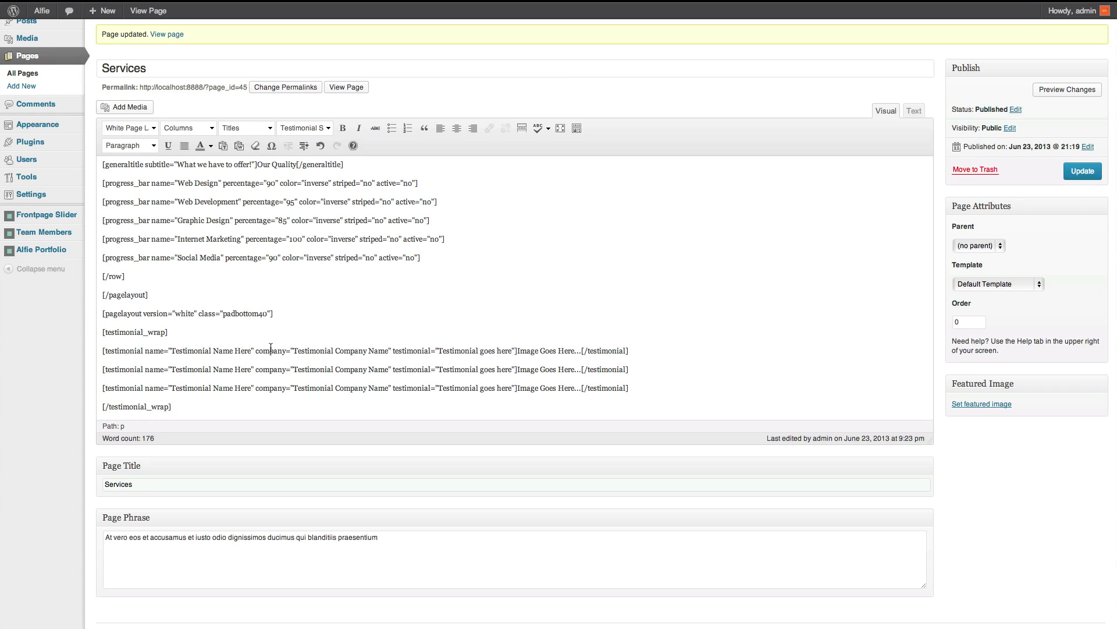
Replace the first two testimonials' placeholder names with reviewer names and delete the third testimonial.
left_click_drag(250, 352, 173, 350)
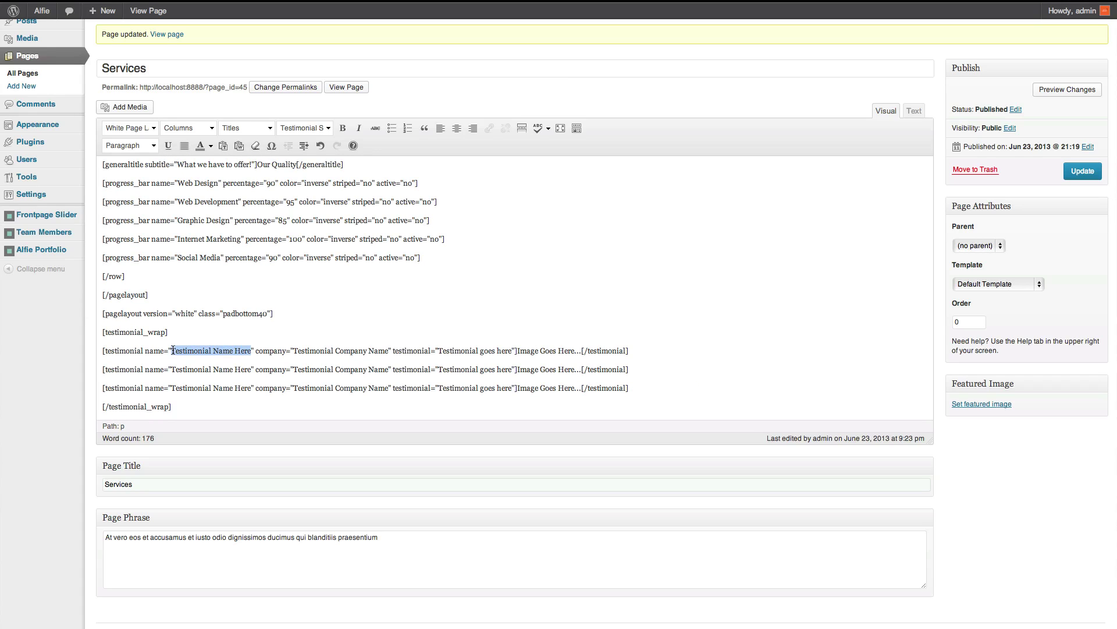
type("John Do")
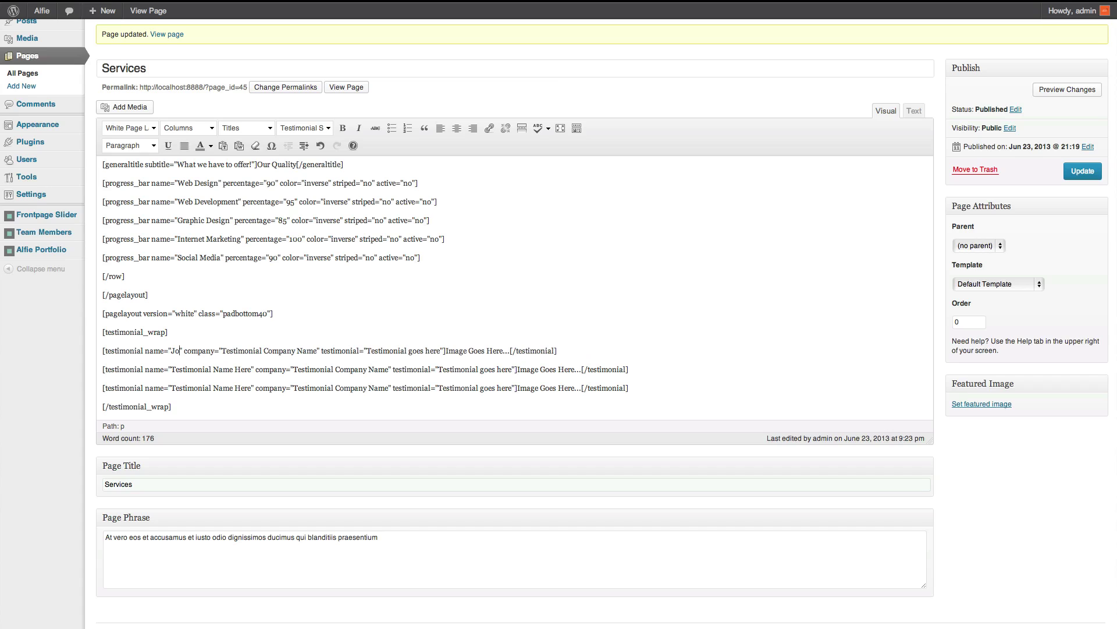
type("e")
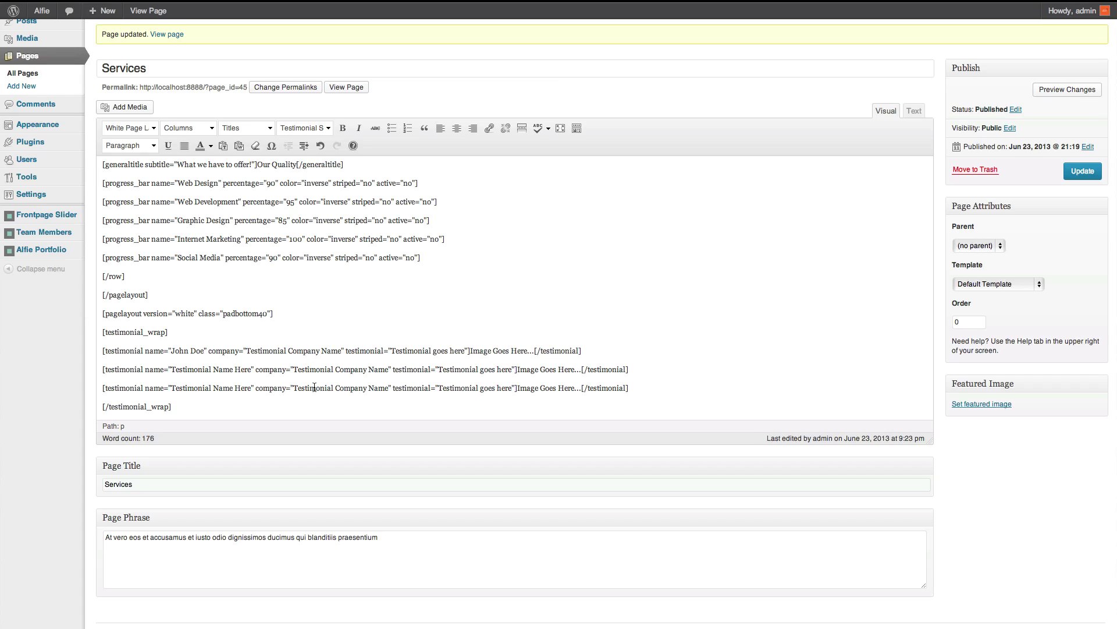
left_click_drag(219, 369, 173, 369)
type("Joe Smith")
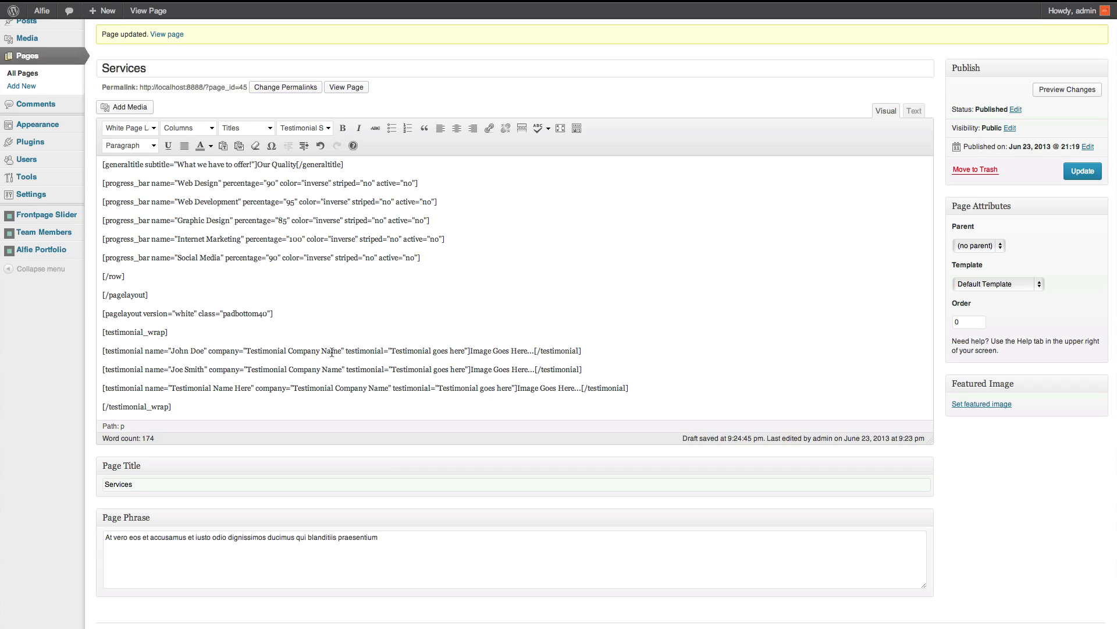
left_click_drag(634, 388, 101, 387)
key("BackSpace")
key("BackSpace")
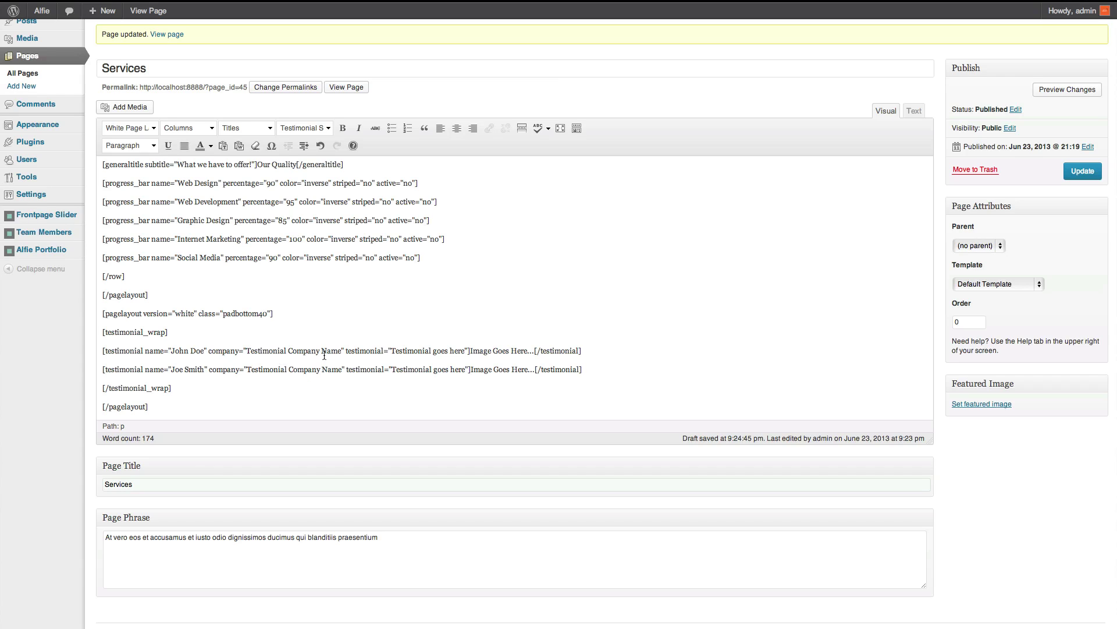
Set the testimonial companies to UBL Designs and Brain Info Tech.
left_click_drag(247, 350, 337, 351)
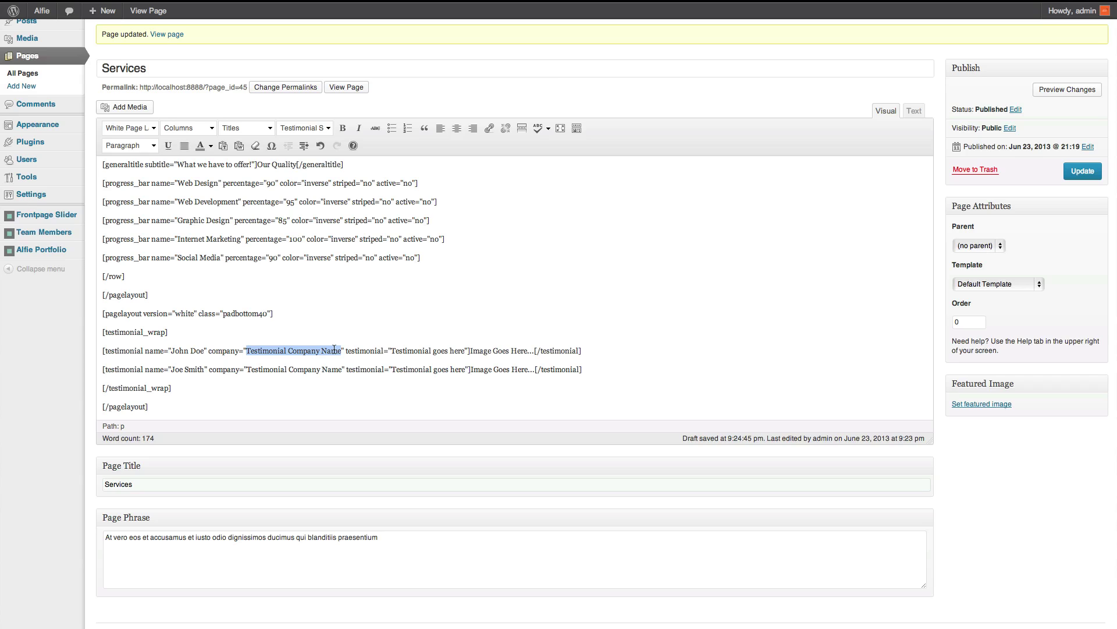
type("UBL Designs")
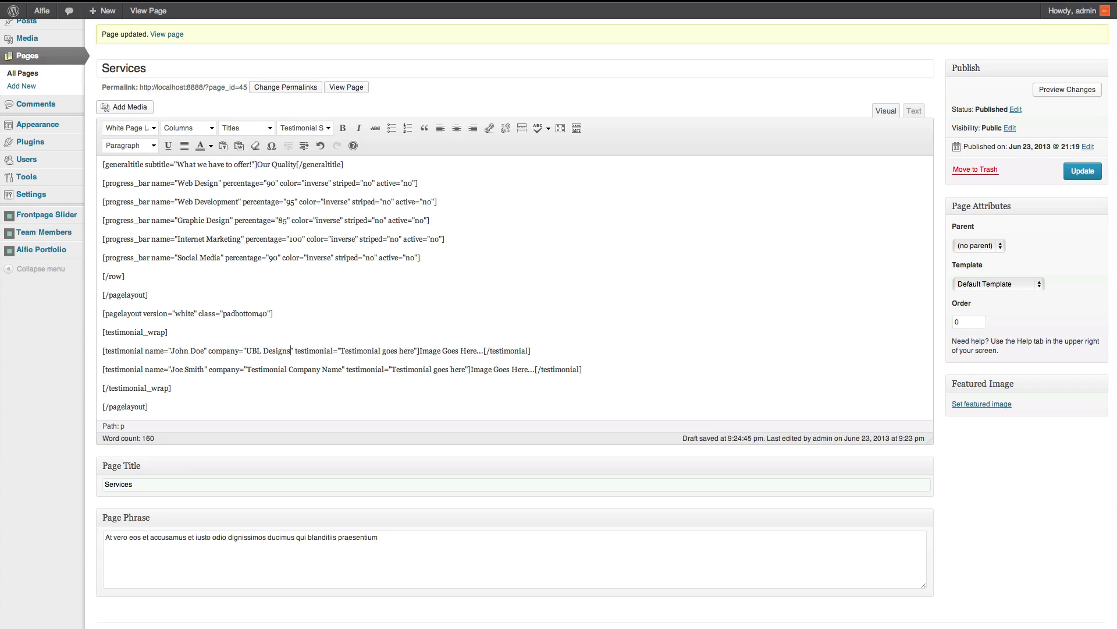
left_click_drag(342, 371, 254, 372)
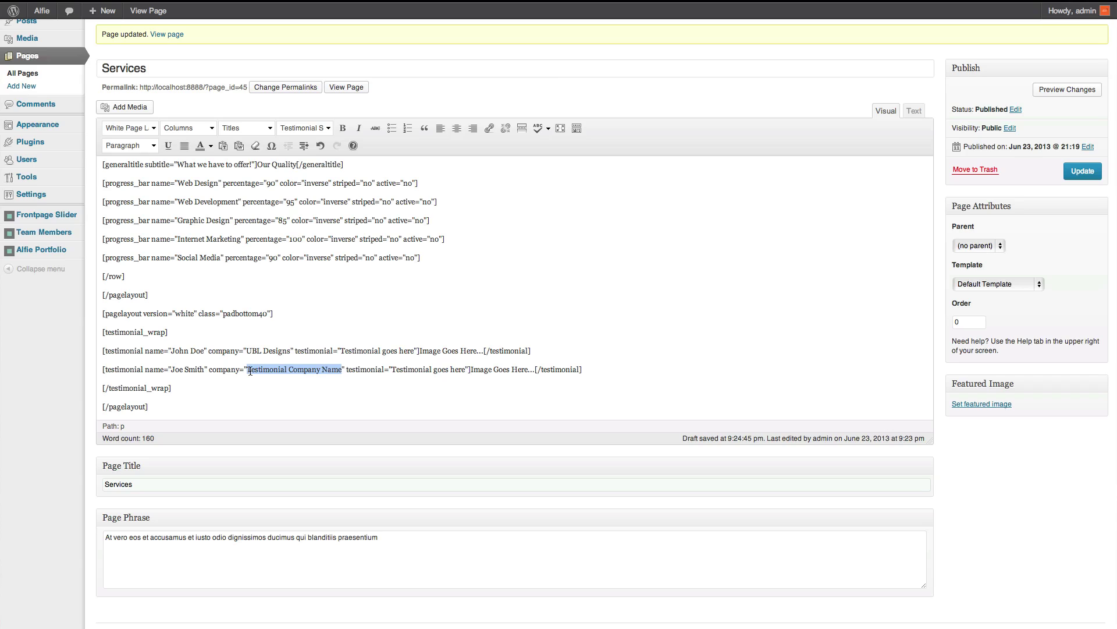
type("Brain In")
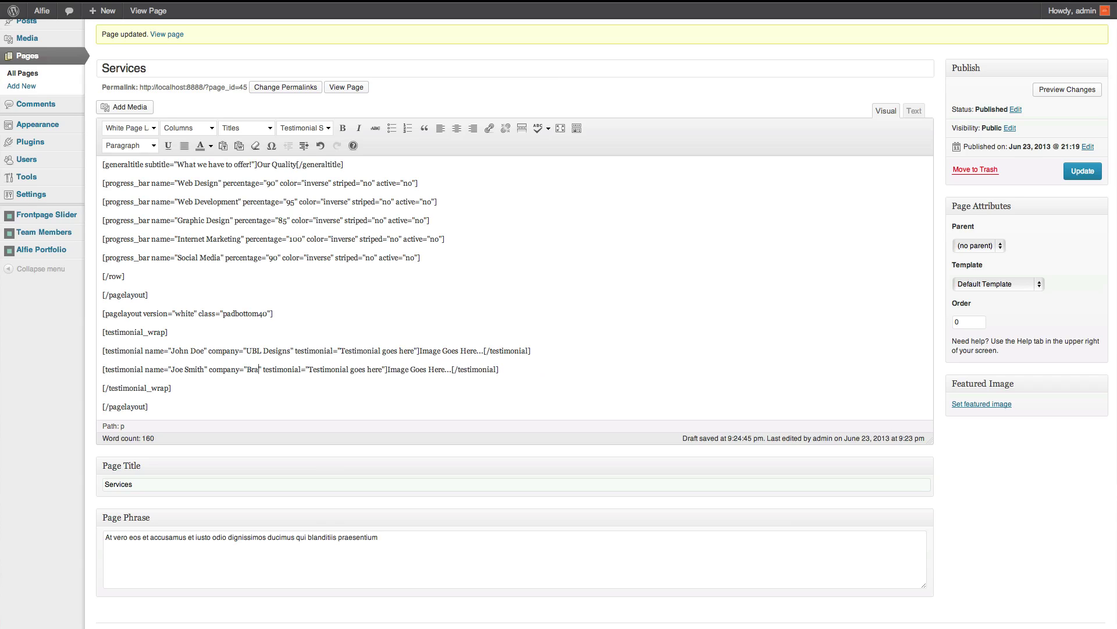
type("fo Teh")
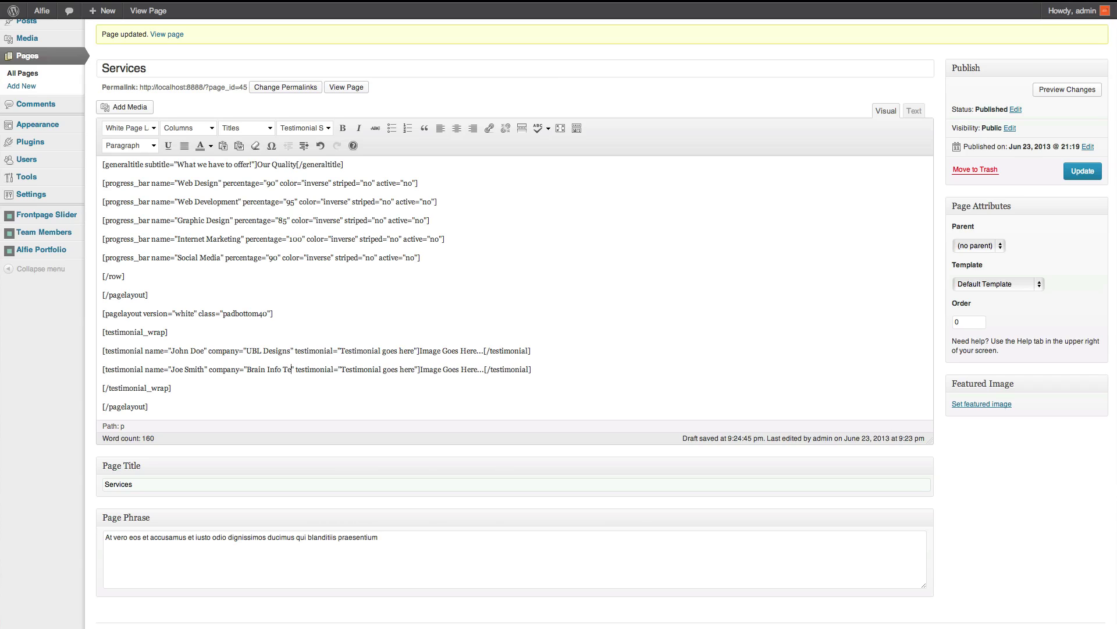
key("BackSpace")
type("ch")
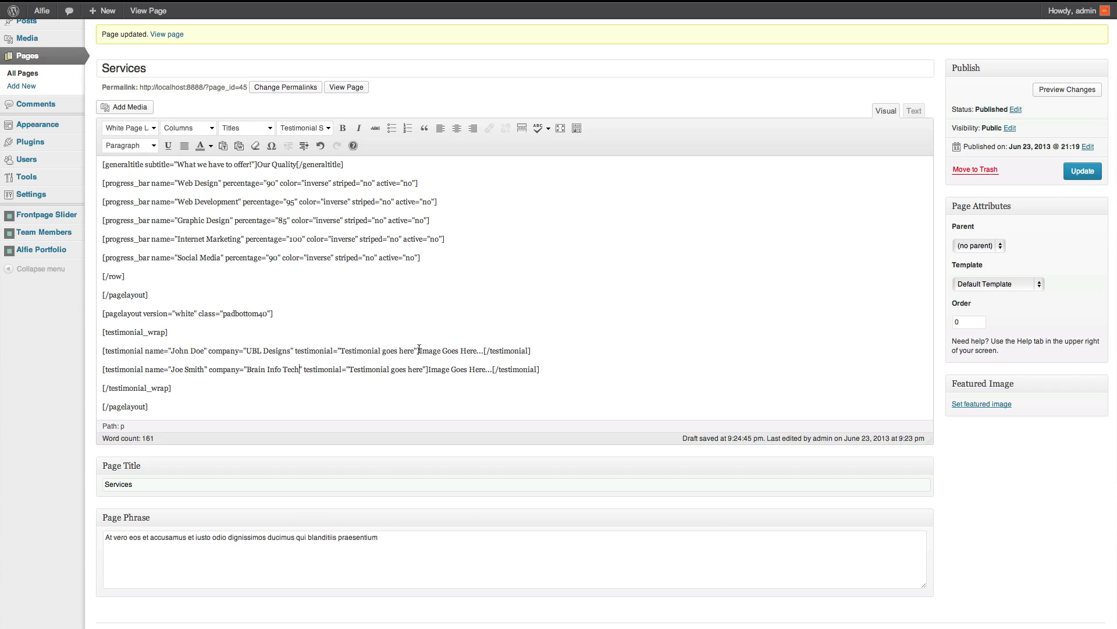
Replace the first testimonial's quote with one praising the theme as brill and delete its image placeholder.
left_click_drag(414, 351, 342, 351)
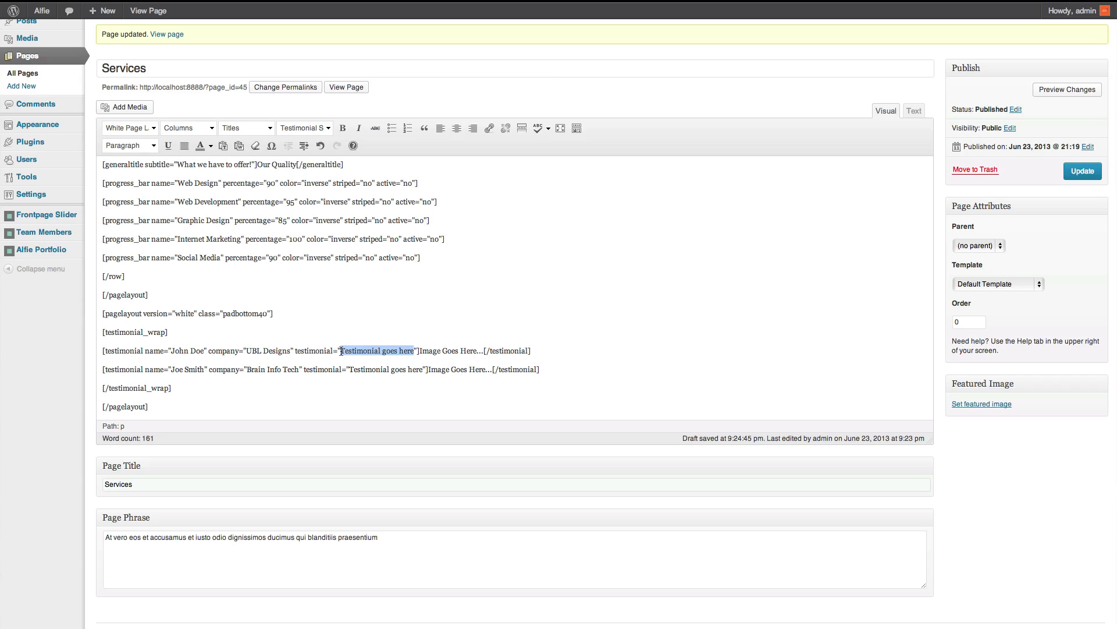
type("John Doe ")
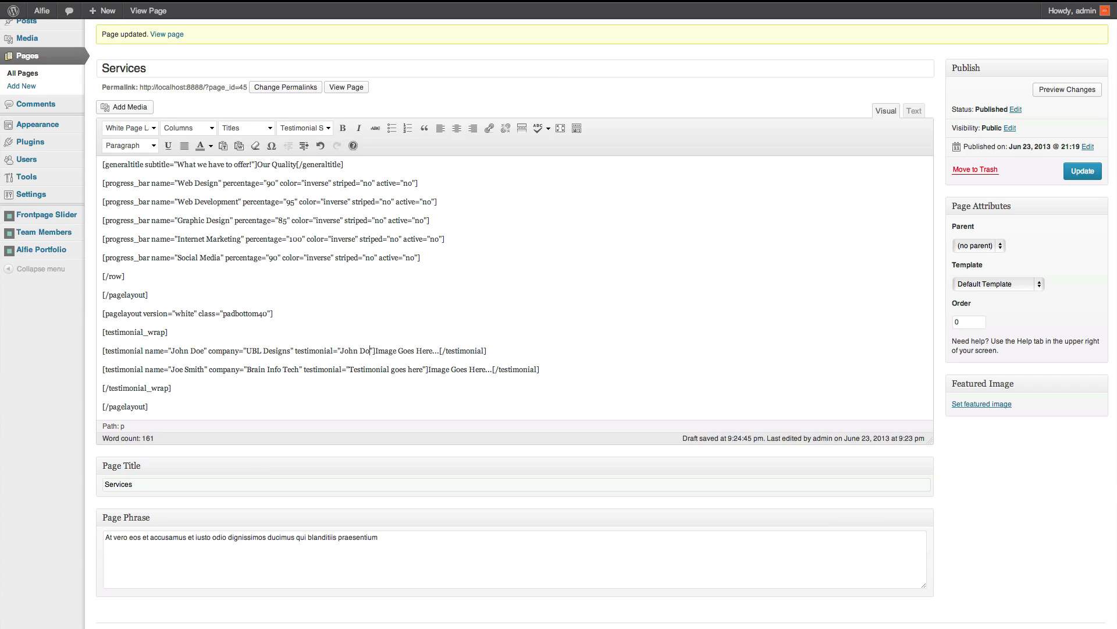
type("Thinks This ")
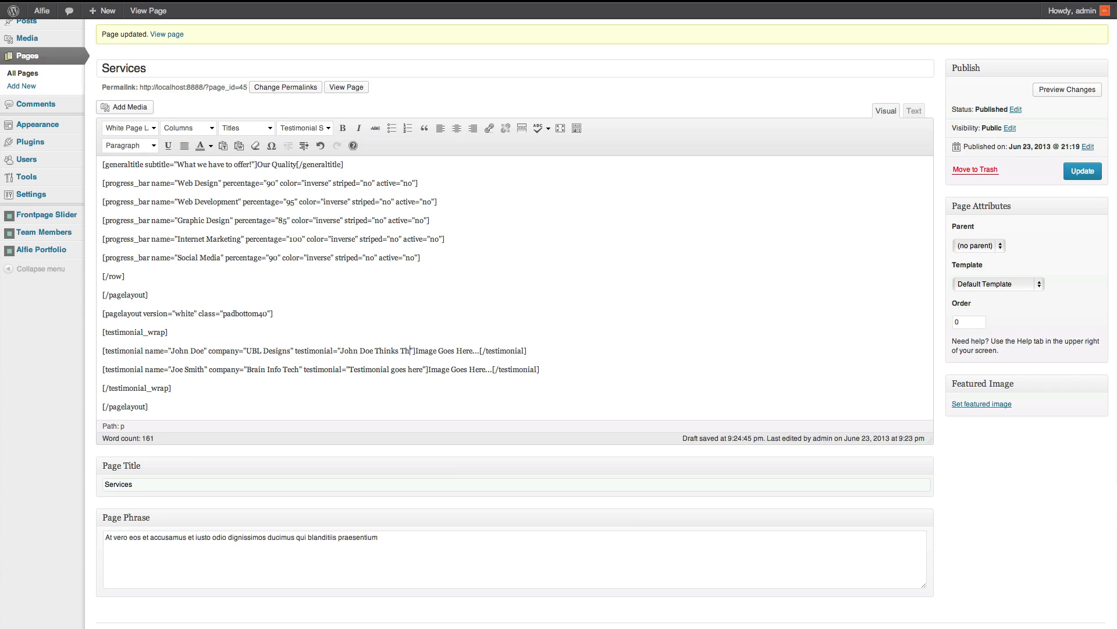
type("Theme Is B")
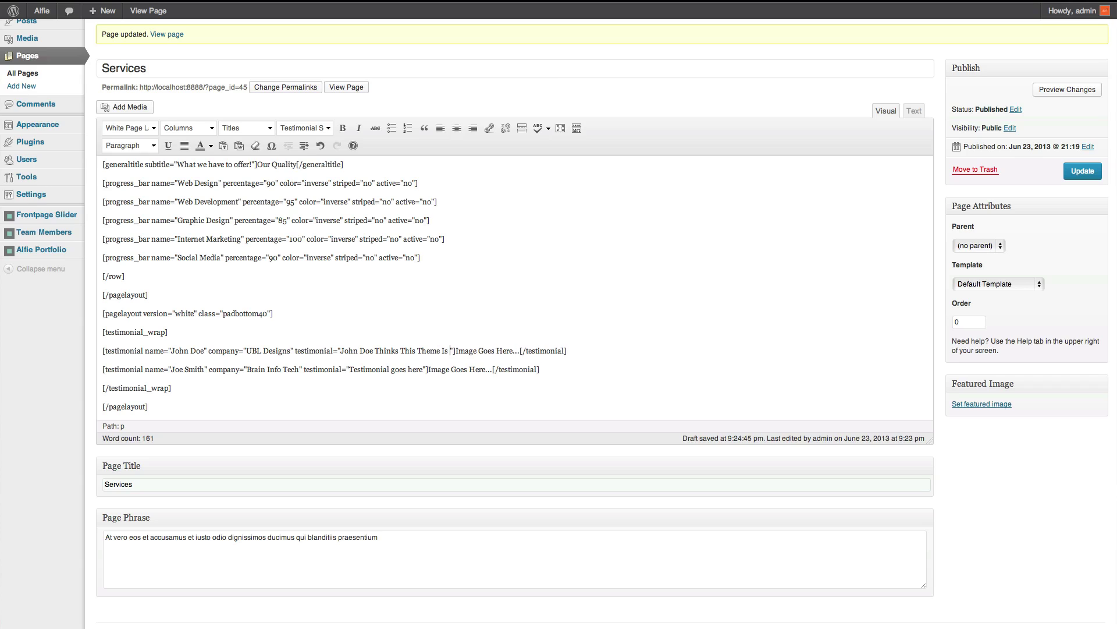
type("rill!")
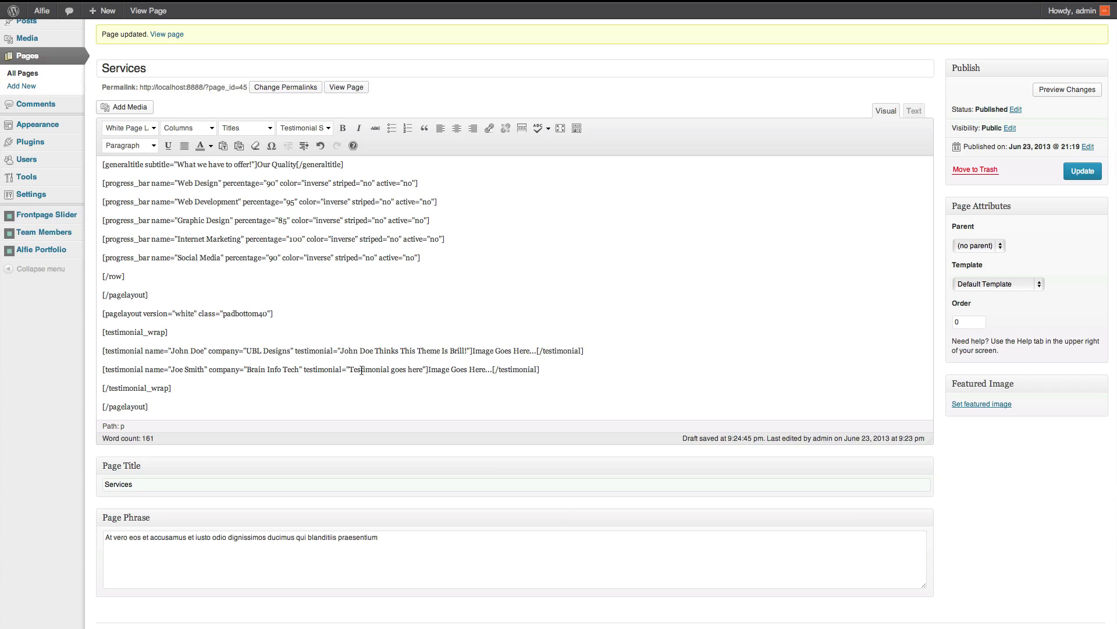
left_click_drag(361, 370, 421, 370)
left_click(420, 371)
left_click_drag(537, 351, 472, 352)
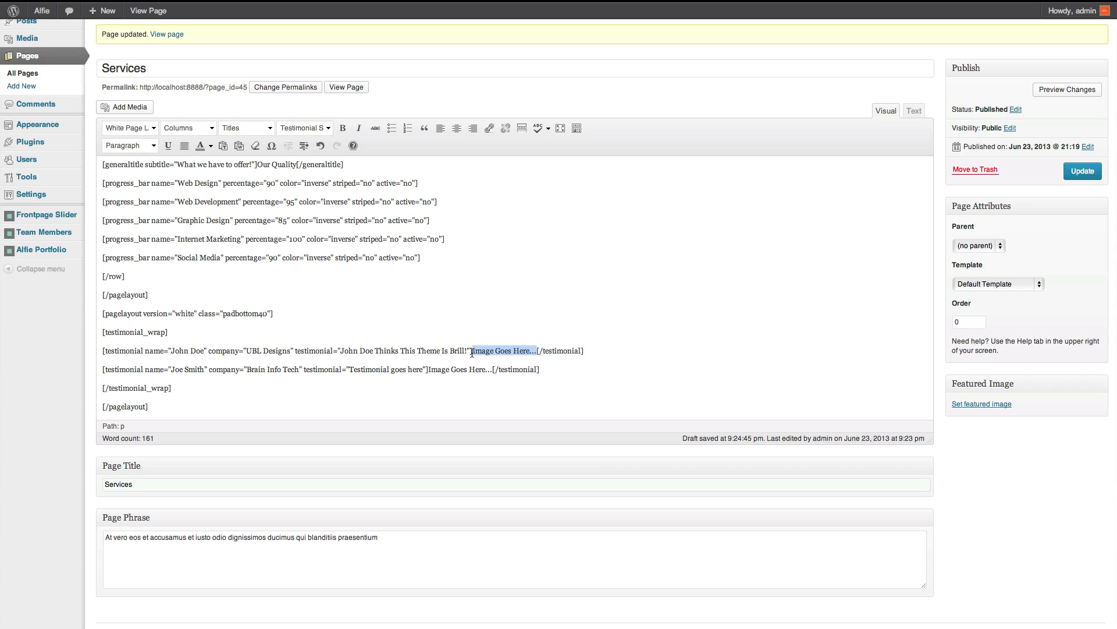
key("BackSpace")
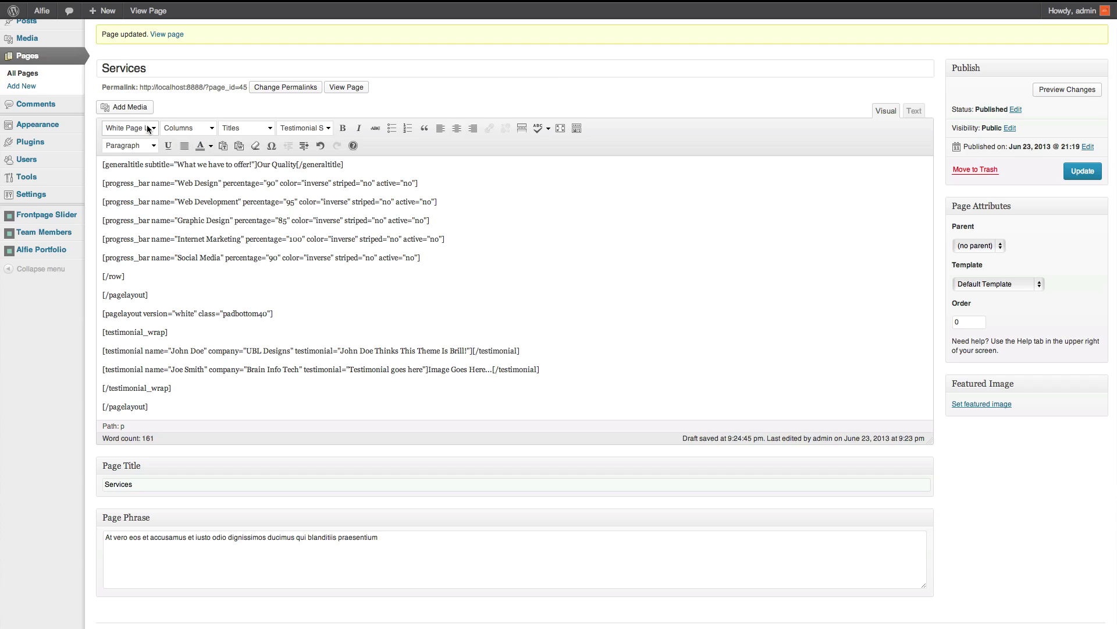
Insert the testimonial2 photo, with Link To set to None, into the first testimonial.
left_click(136, 108)
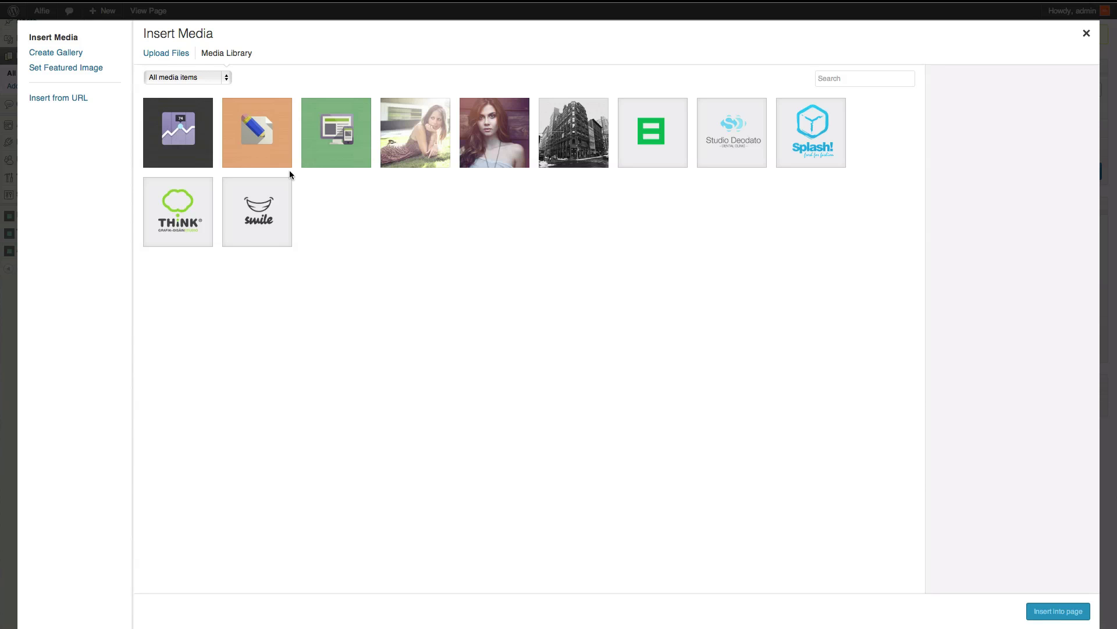
left_click(431, 126)
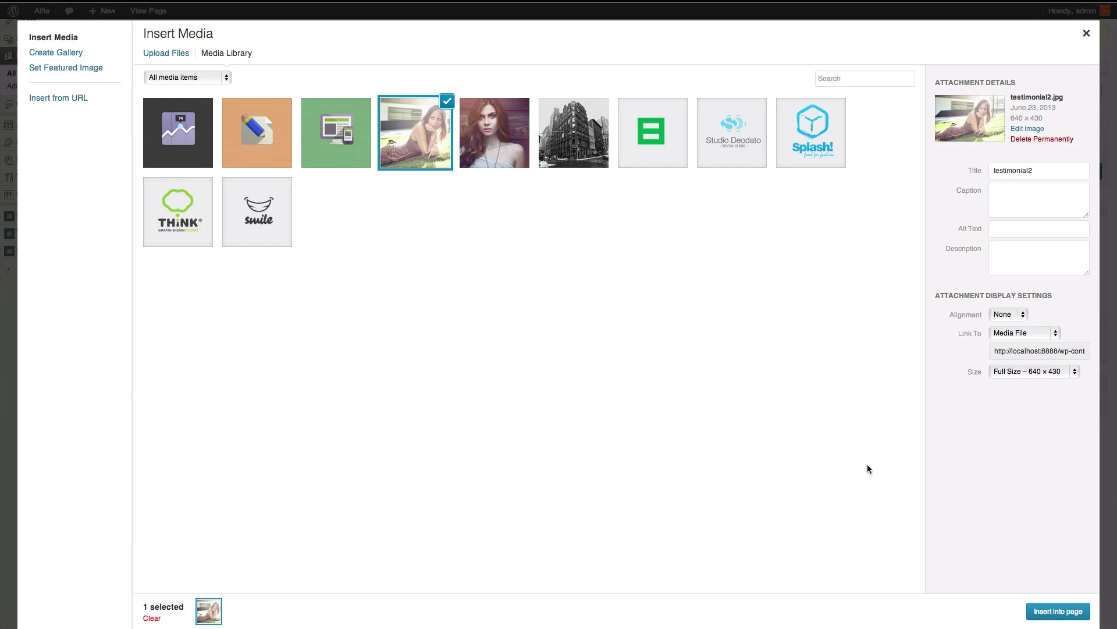
left_click(1035, 336)
left_click(1031, 354)
left_click(1060, 612)
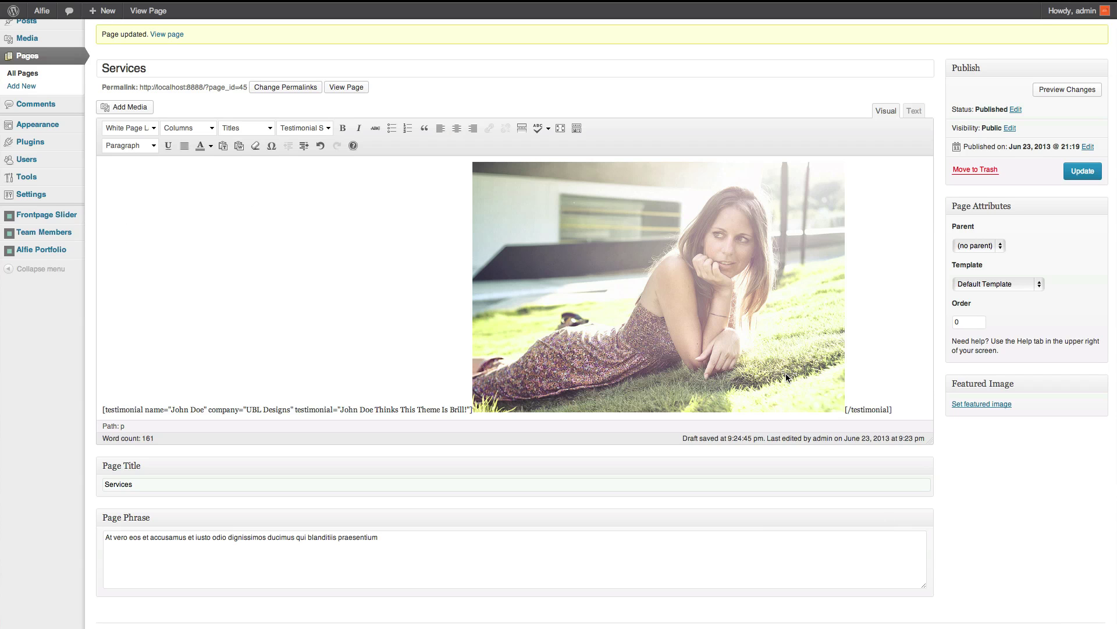
Replace the second testimonial's image placeholder with the unlinked testimonial1 photo and update the page.
scroll(728, 371, "down", 2)
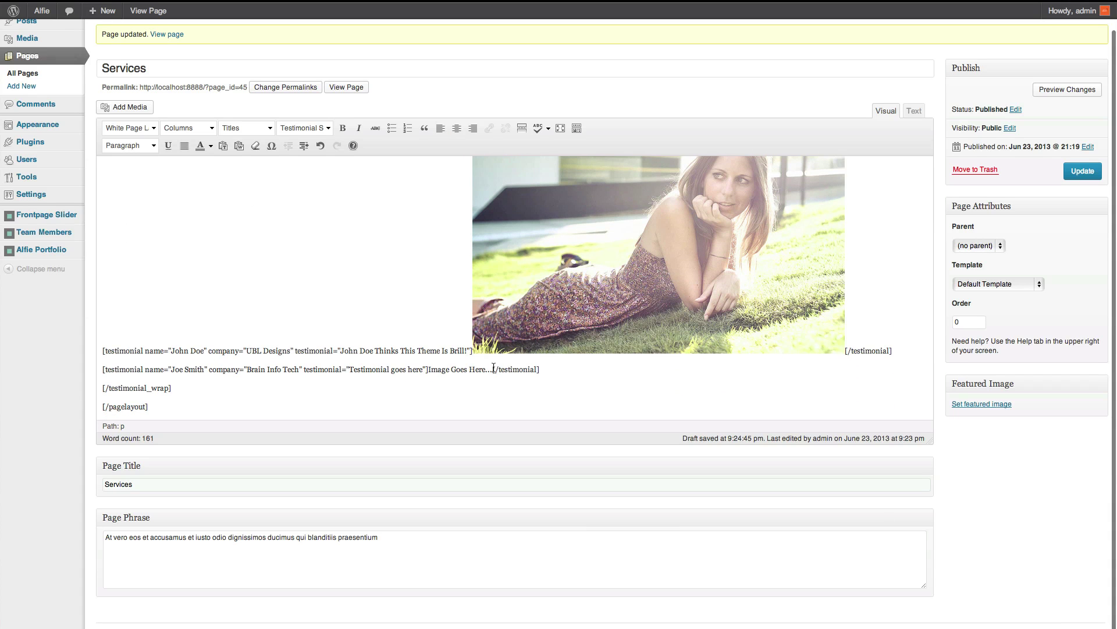
left_click_drag(493, 371, 428, 371)
key("BackSpace")
left_click(131, 107)
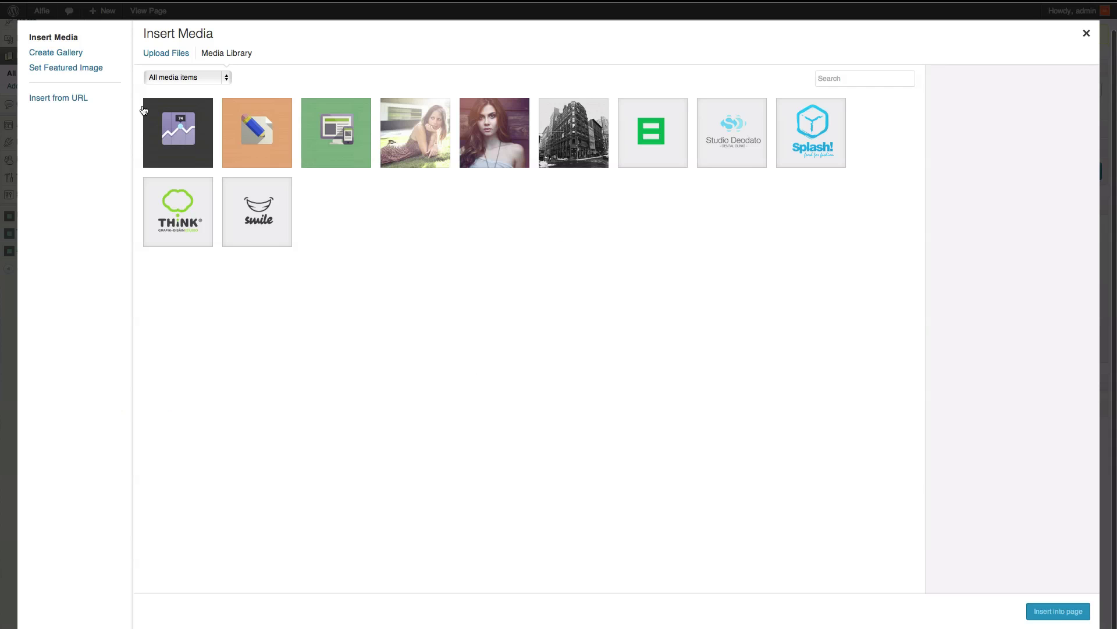
left_click(483, 128)
left_click(1051, 333)
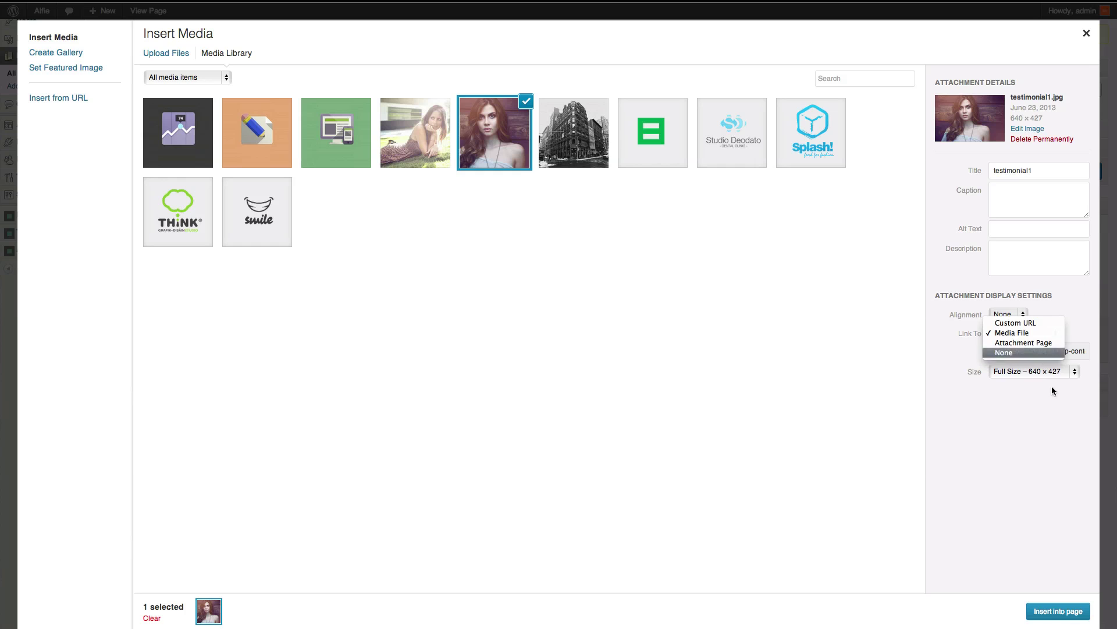
left_click(1050, 353)
left_click(1058, 611)
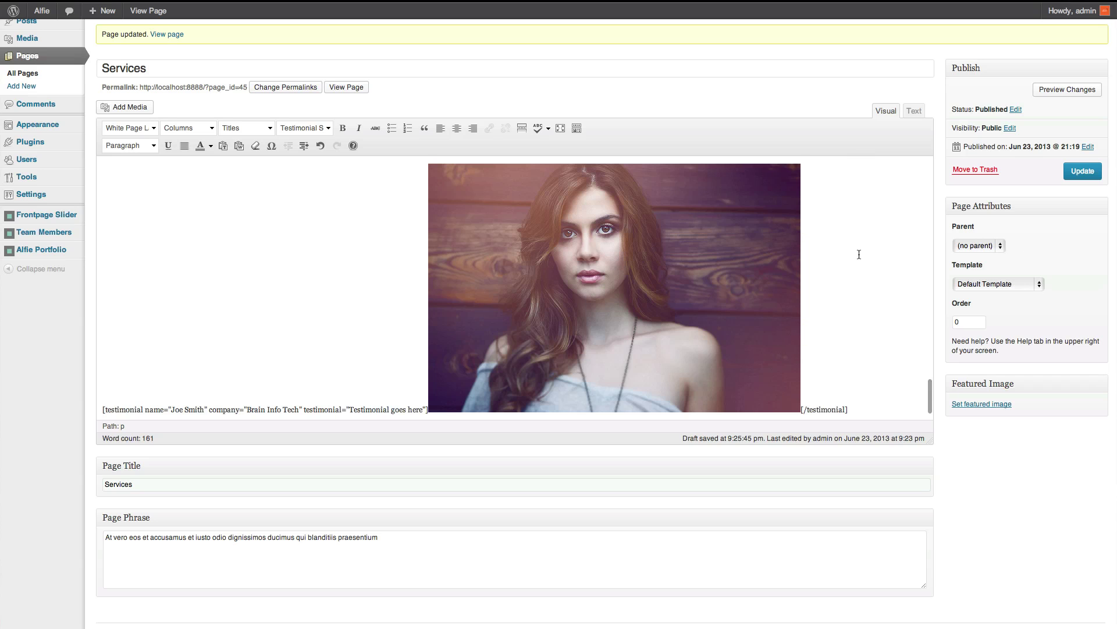
scroll(858, 253, "down", 1)
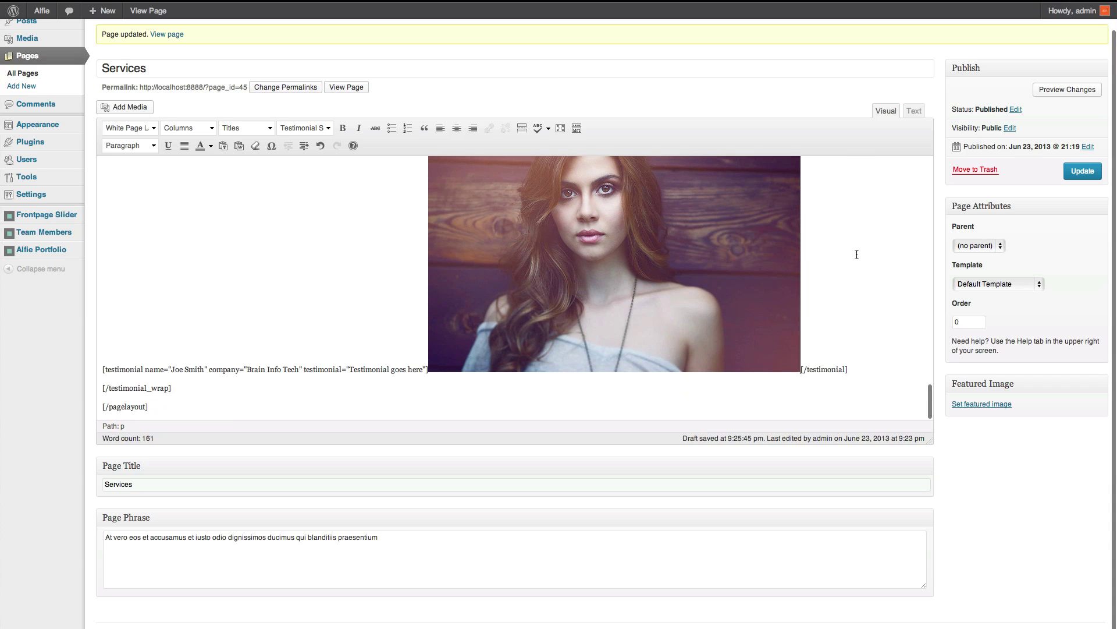
left_click(1089, 173)
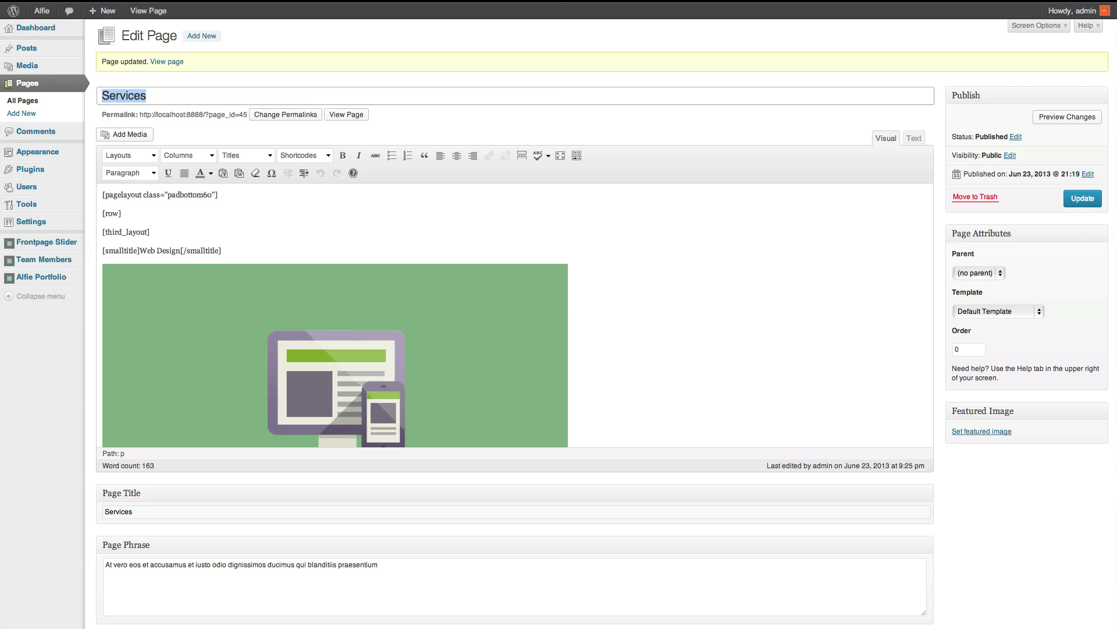
Scroll the editor down to the final [/pagelayout] tag of the Services content.
scroll(567, 308, "down", 15)
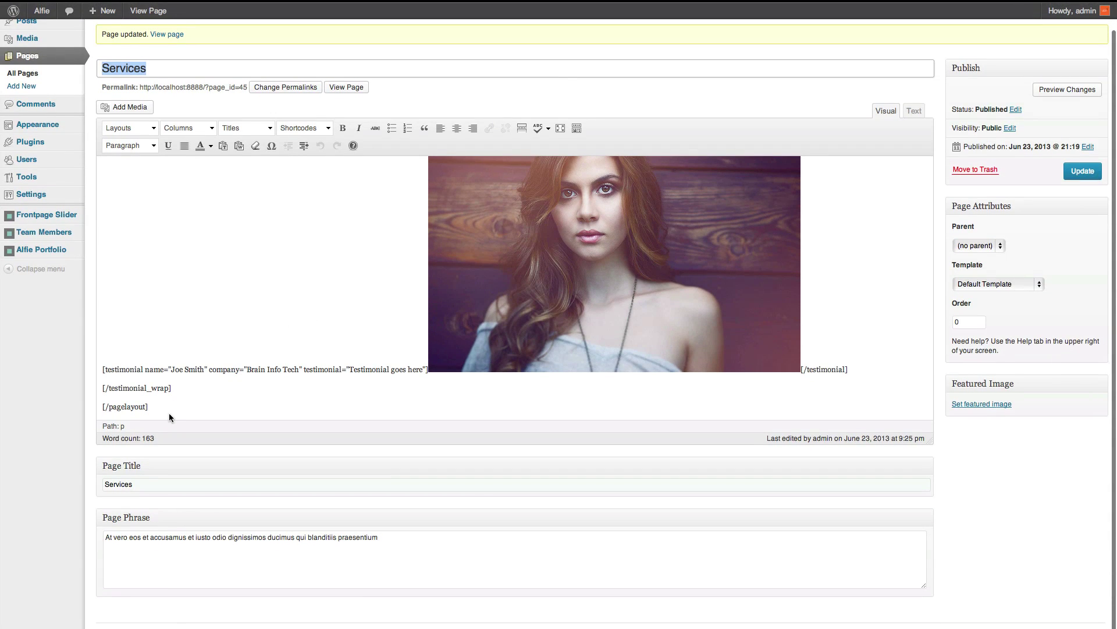
Add an empty [pagelayout] block after the last layout block, with its tags on separate lines.
left_click(167, 408)
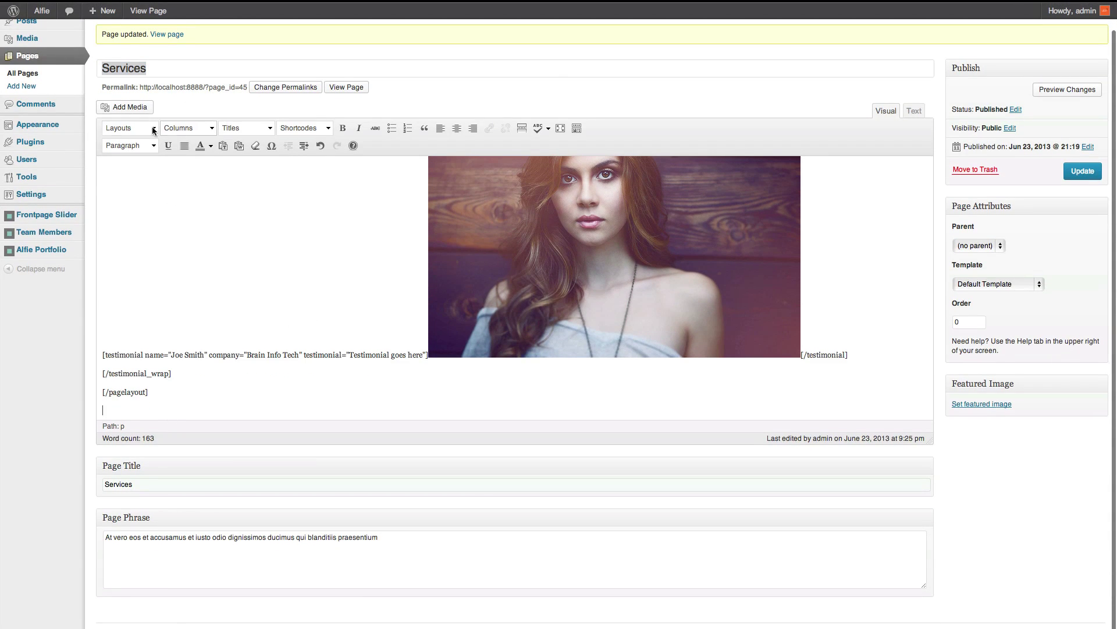
left_click(131, 128)
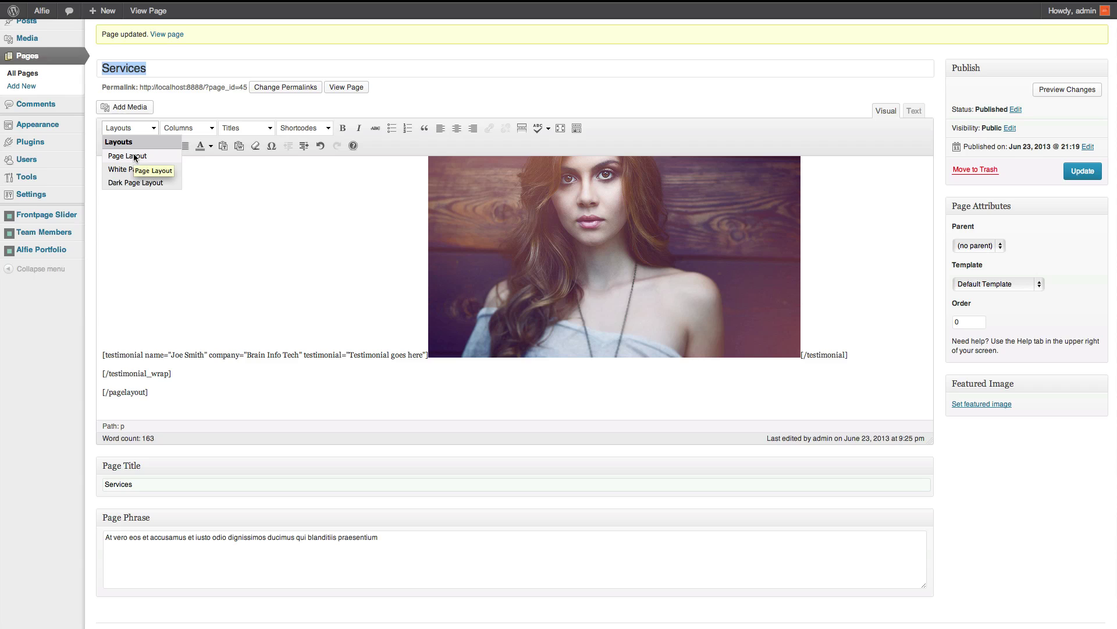
left_click(135, 156)
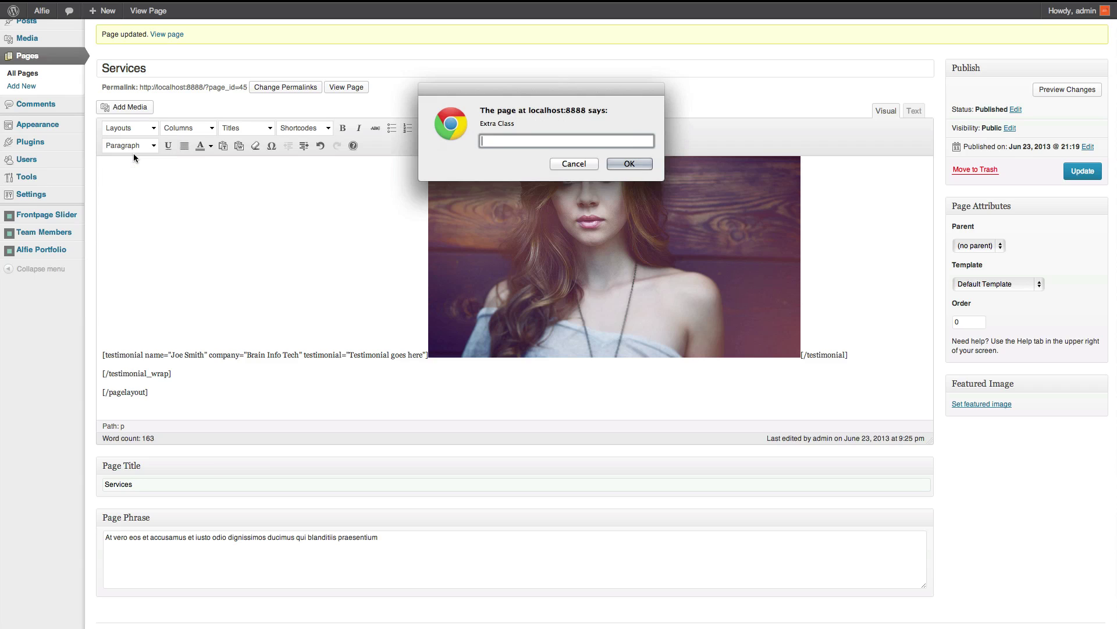
key("Return")
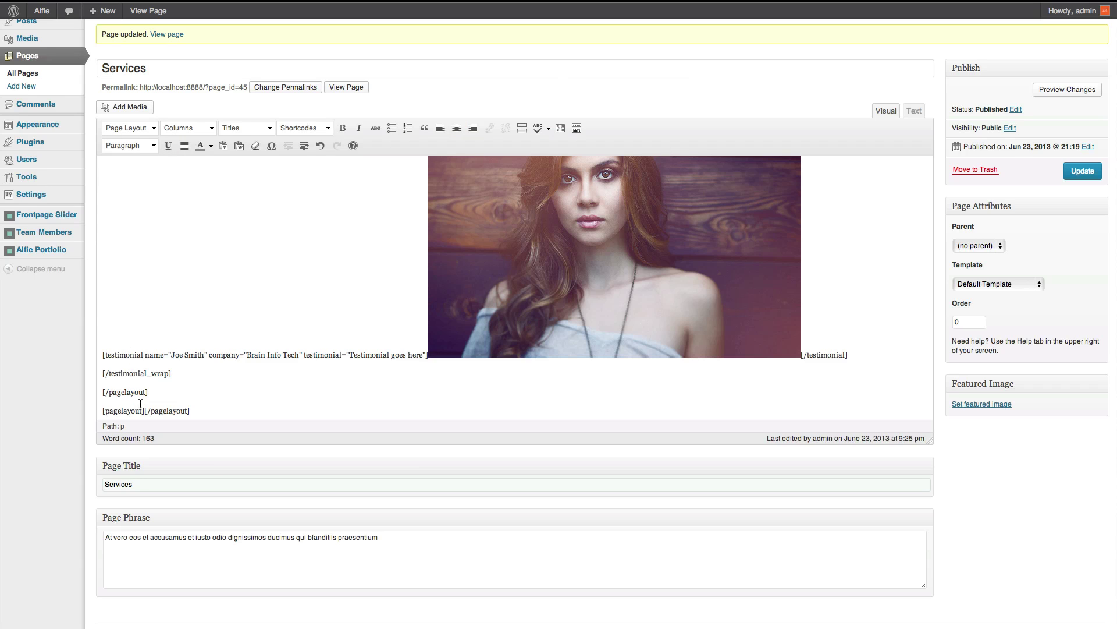
key("Return")
key("Return")
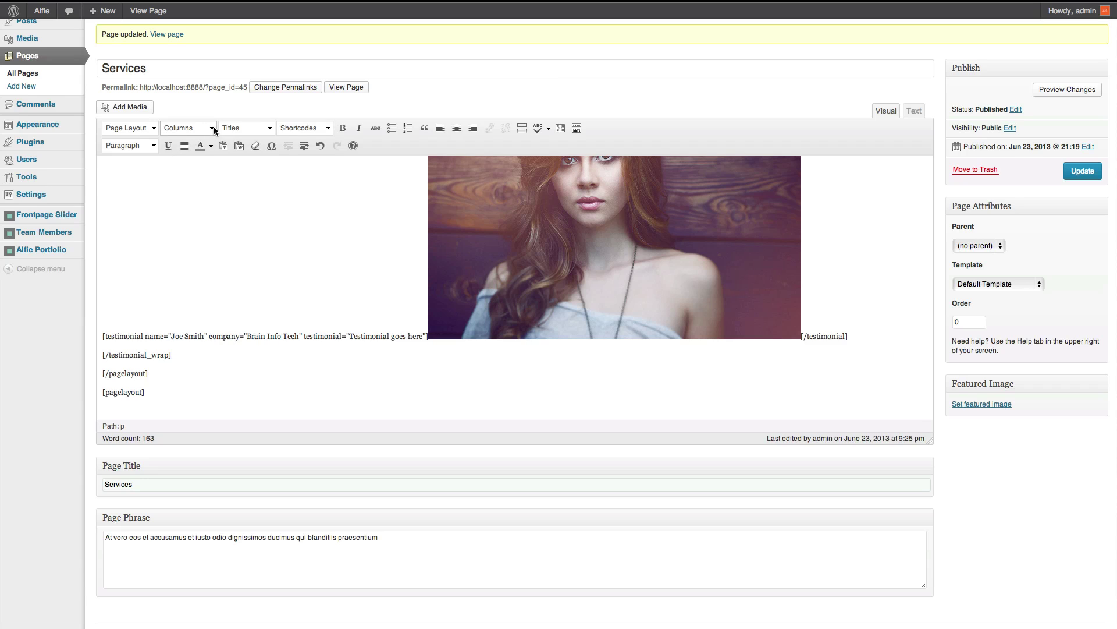
Insert a General Title 'Our Latest Clients' with the pasted 'At vero eos…' subtitle.
left_click(241, 129)
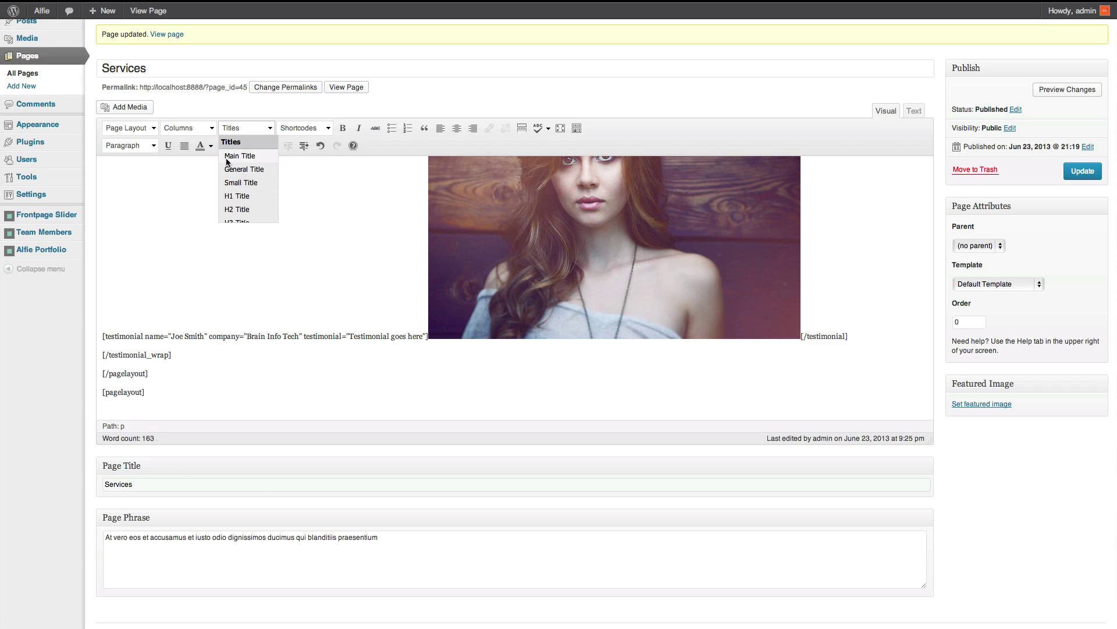
left_click(243, 170)
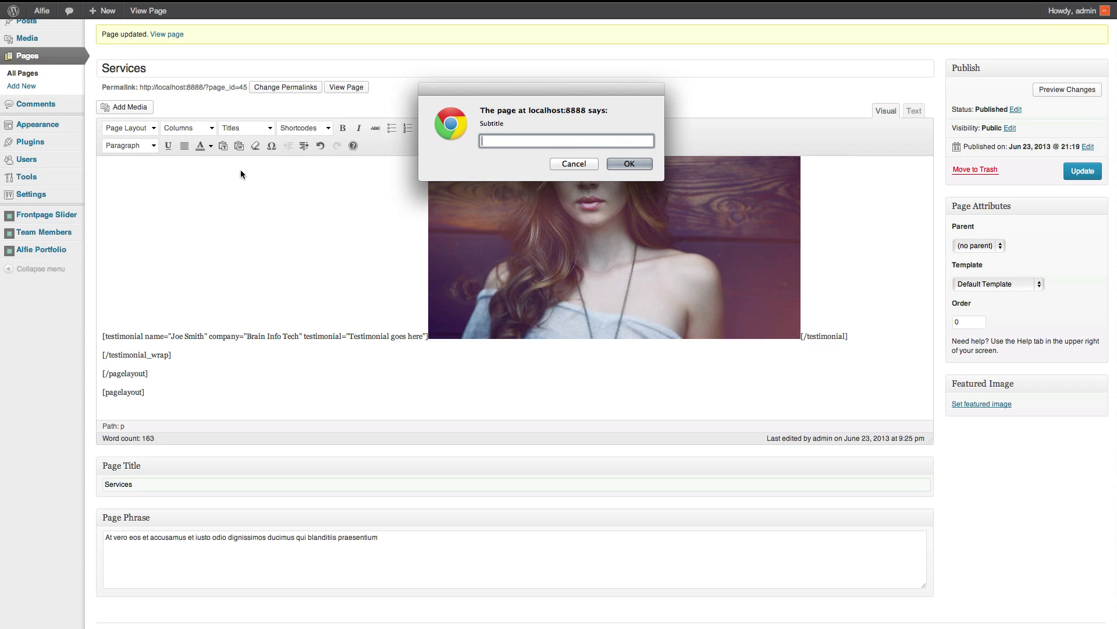
type("At vero eos et accusamus et iusto odio dignissimos")
key("Return")
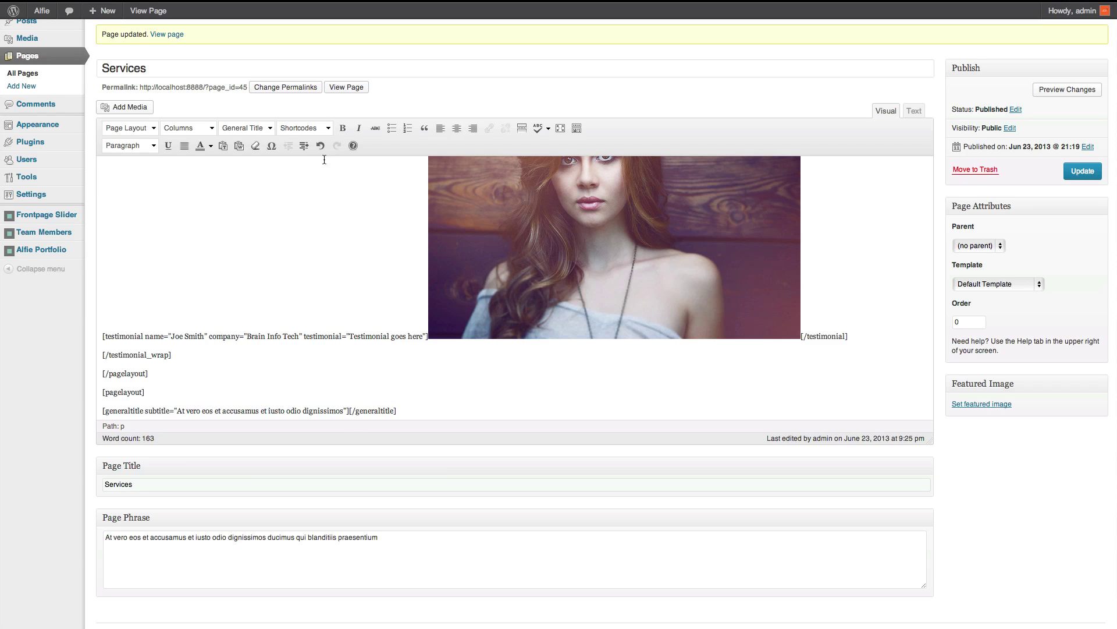
type("Our Latest Clients")
key("Return")
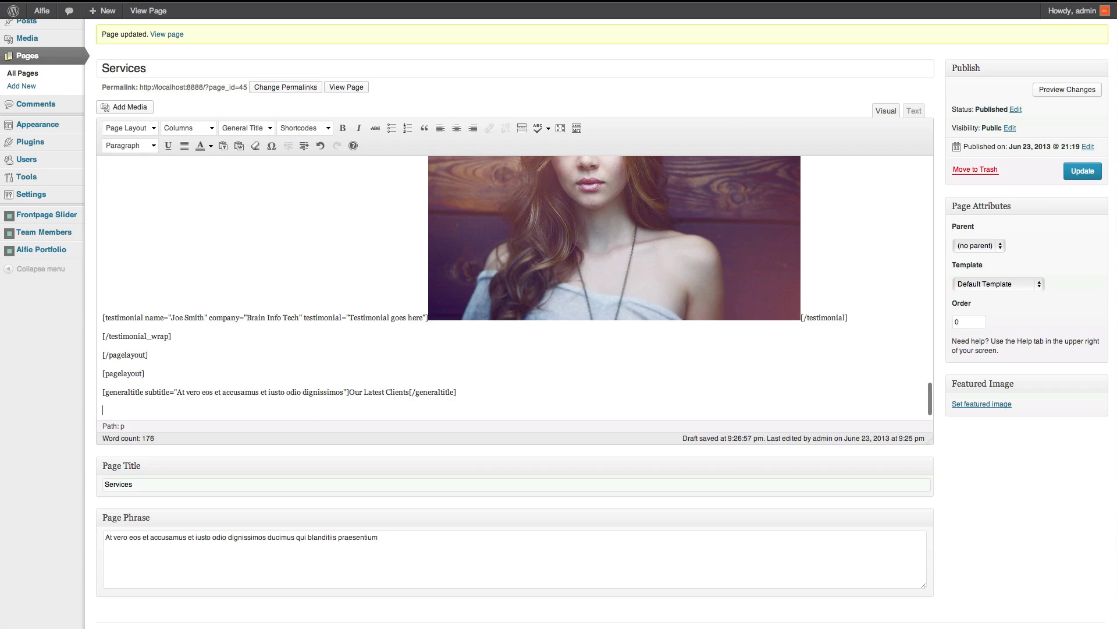
scroll(433, 348, "down", 1)
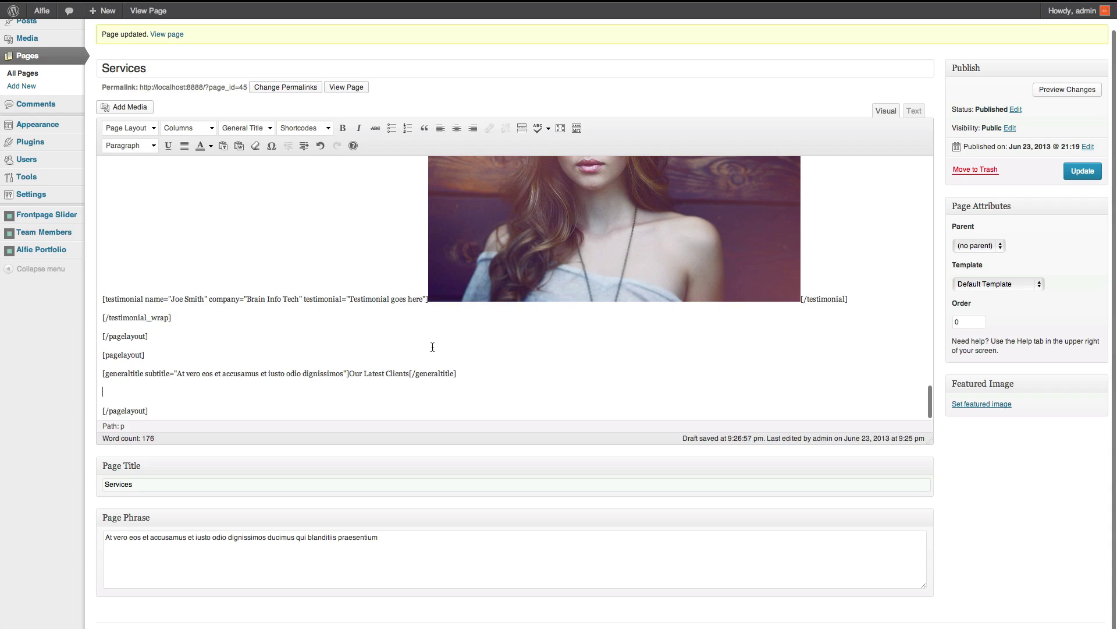
Insert an empty Clients Show [clients] block under the Our Latest Clients title.
left_click(299, 127)
scroll(314, 182, "down", 5)
left_click(309, 179)
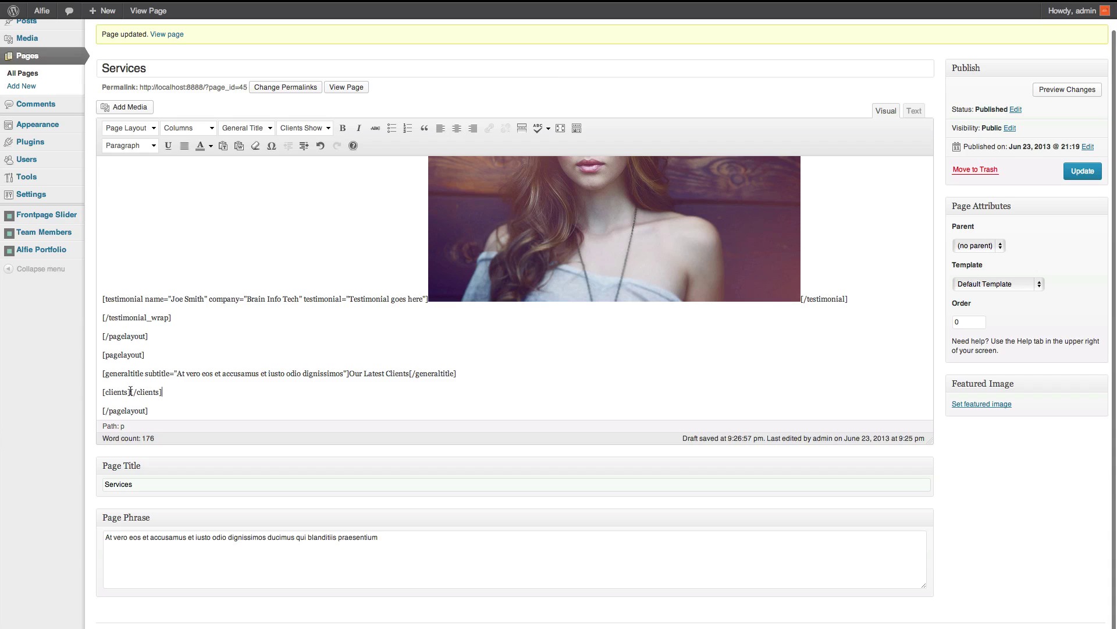
key("Return")
key("Return")
scroll(188, 391, "down", 2)
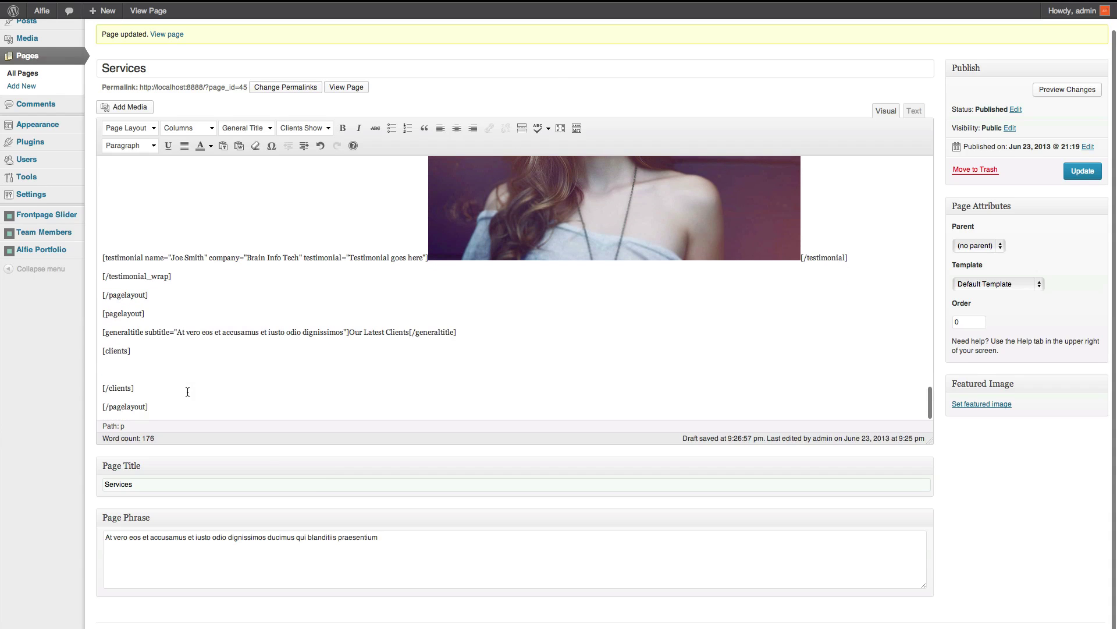
left_click(127, 366)
Fill the clients block with the E, Studio Deodato, Splash!, smile and THiNK logos, then update.
left_click(137, 108)
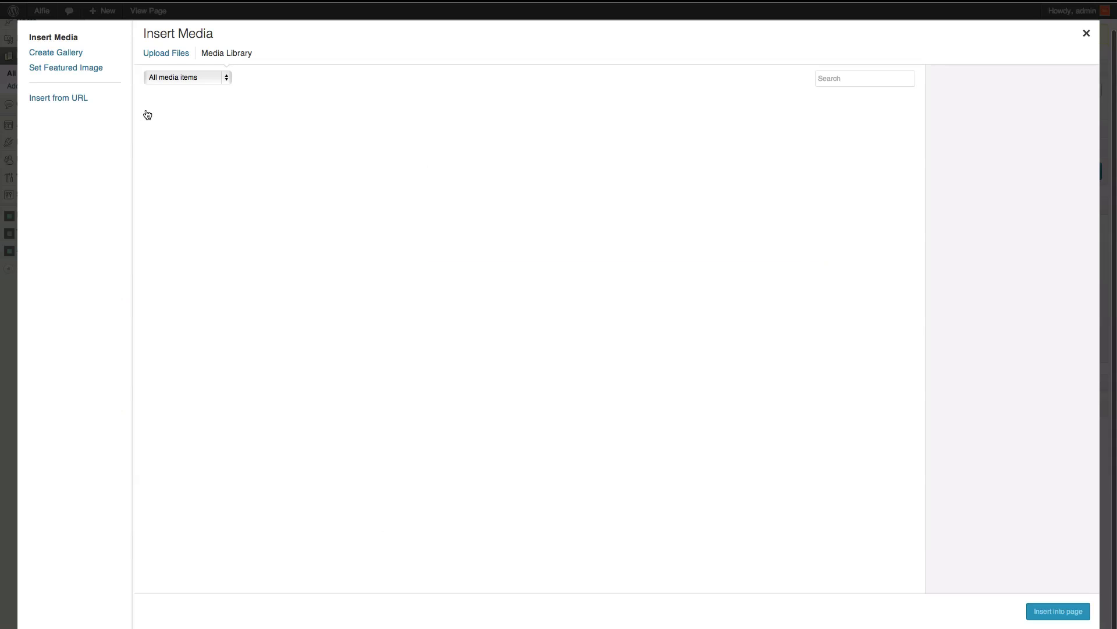
left_click(655, 131)
left_click(724, 137)
left_click(811, 132)
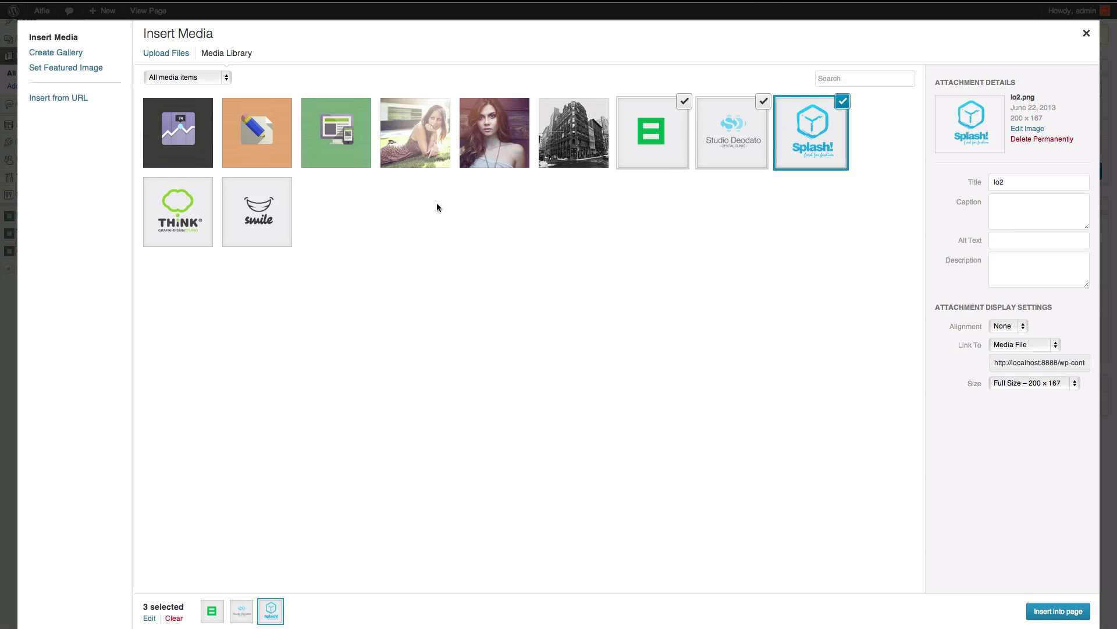
left_click(285, 221)
left_click(211, 240)
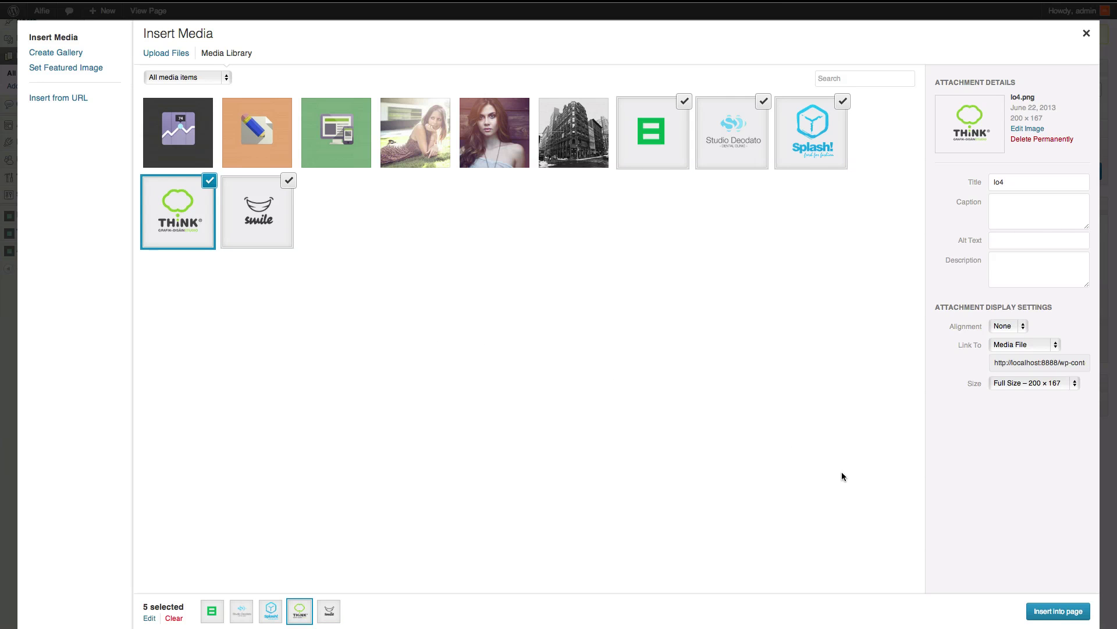
left_click(1056, 618)
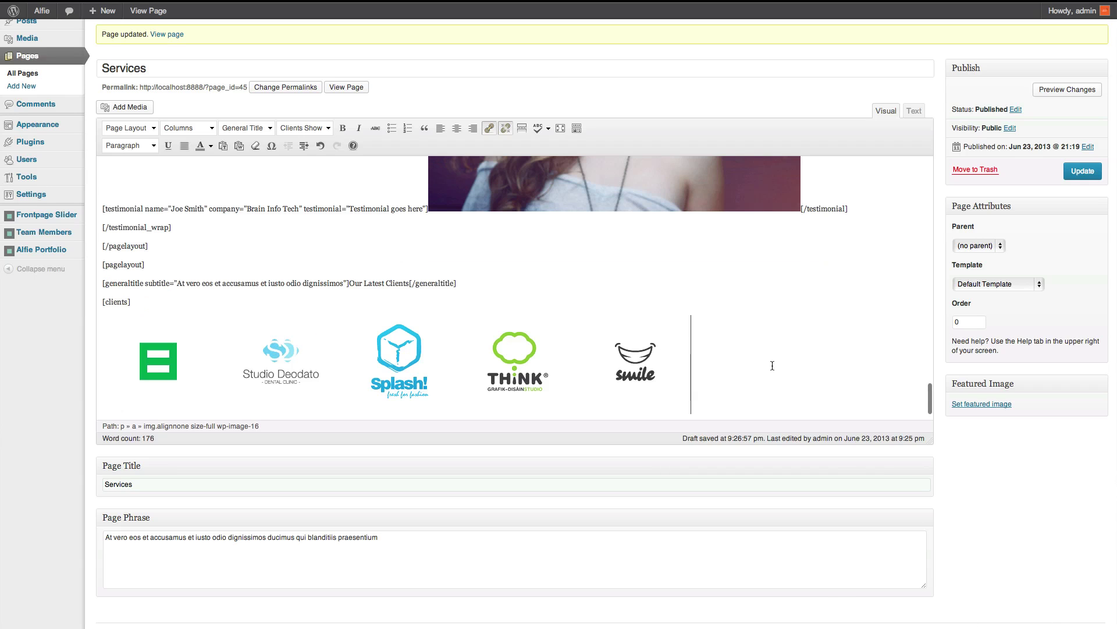
left_click(1082, 171)
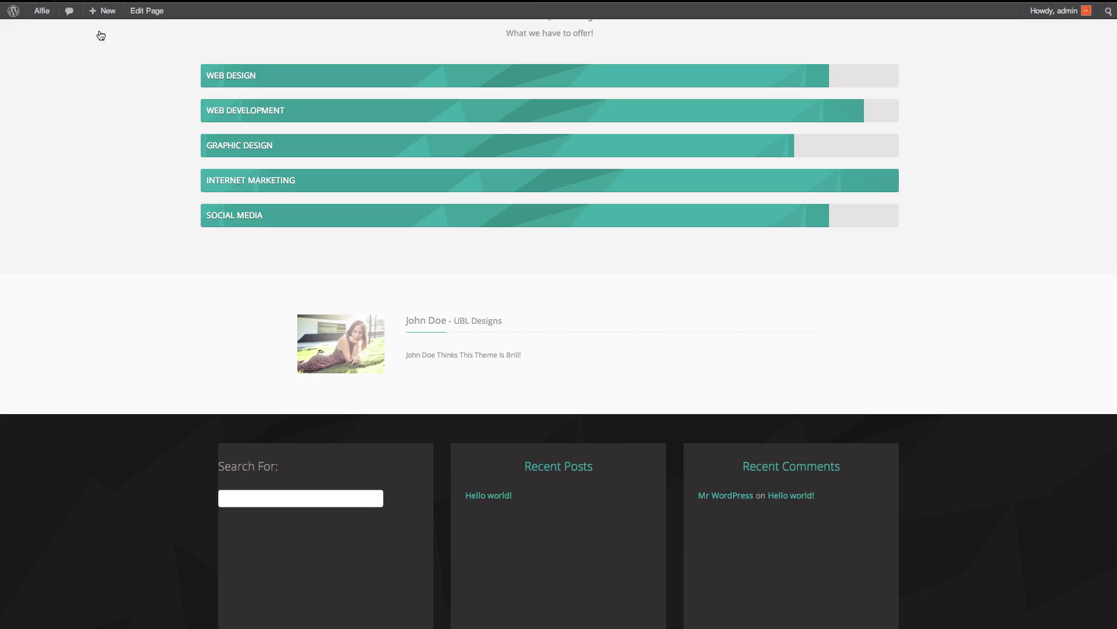
Scroll the live Services page to inspect the Our Latest Clients logo row.
scroll(481, 206, "down", 3)
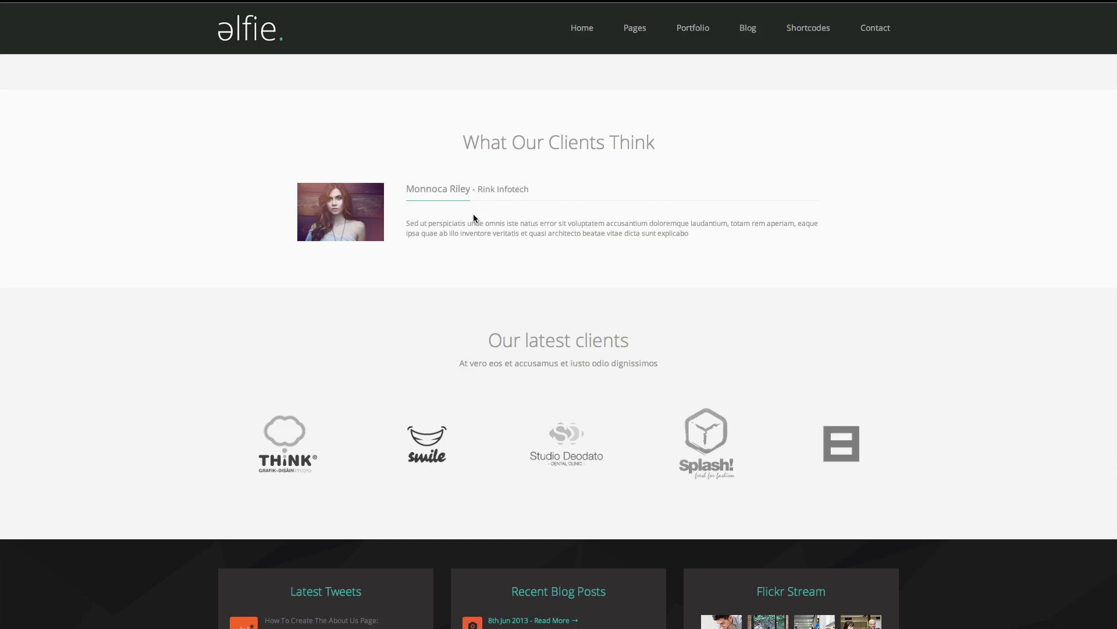
scroll(474, 218, "down", 1)
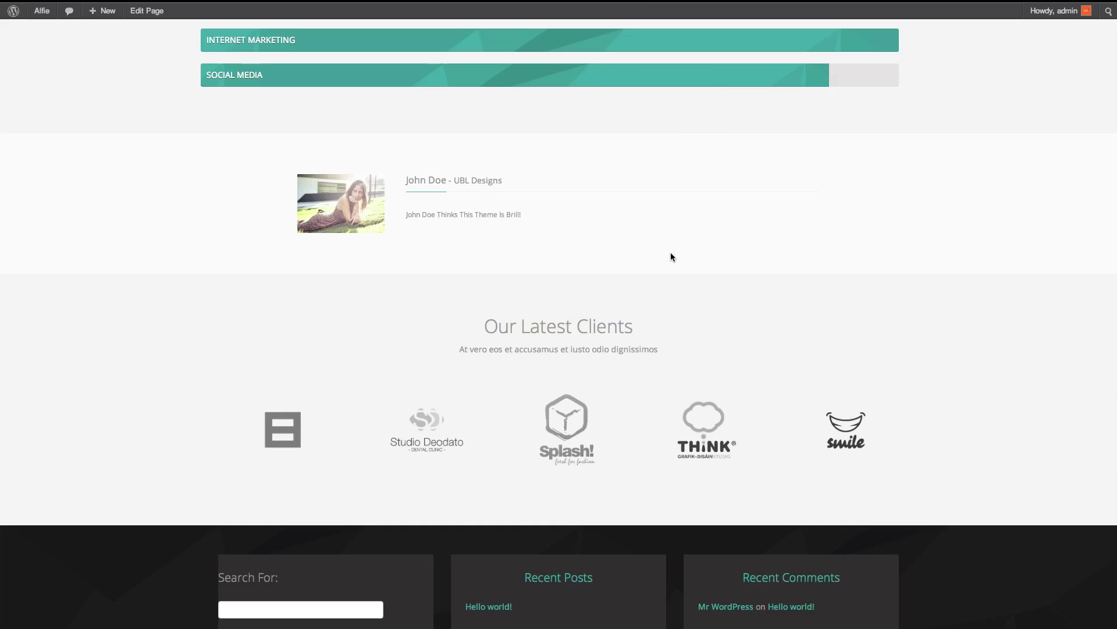
scroll(671, 253, "up", 10)
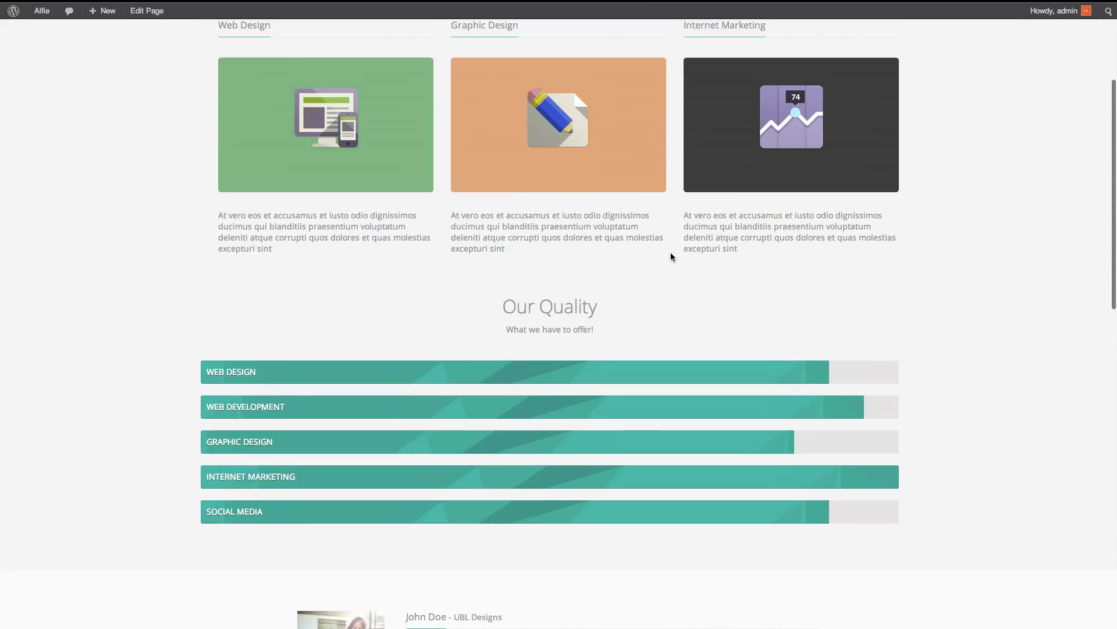
scroll(670, 253, "down", 2)
scroll(670, 252, "down", 1)
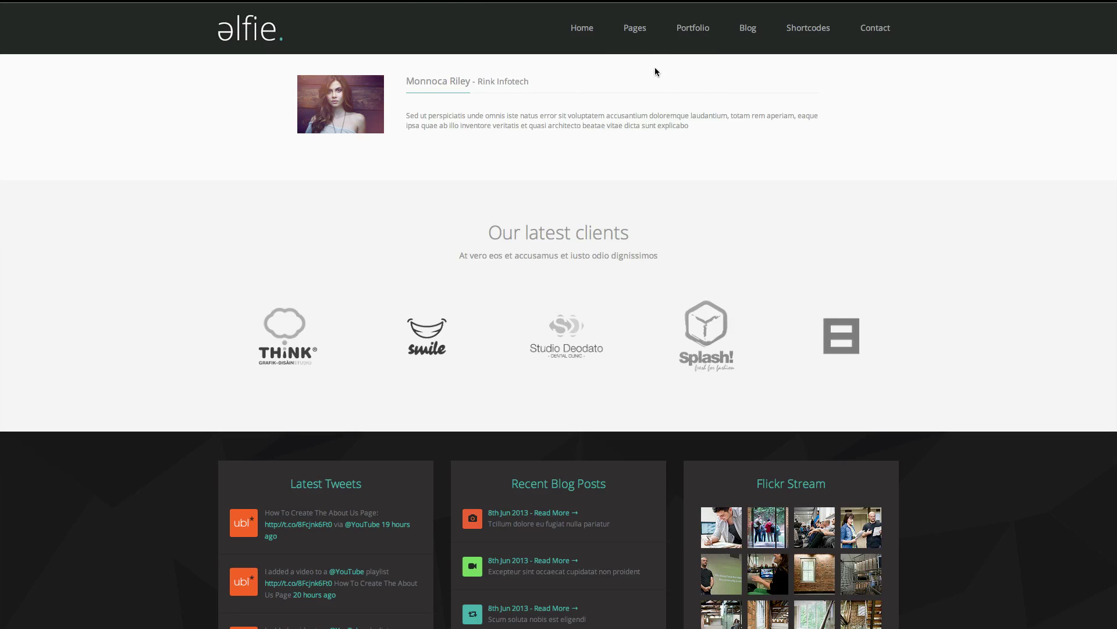
Open the theme demo's Meet The Team page from the Pages menu.
mouse_move(642, 34)
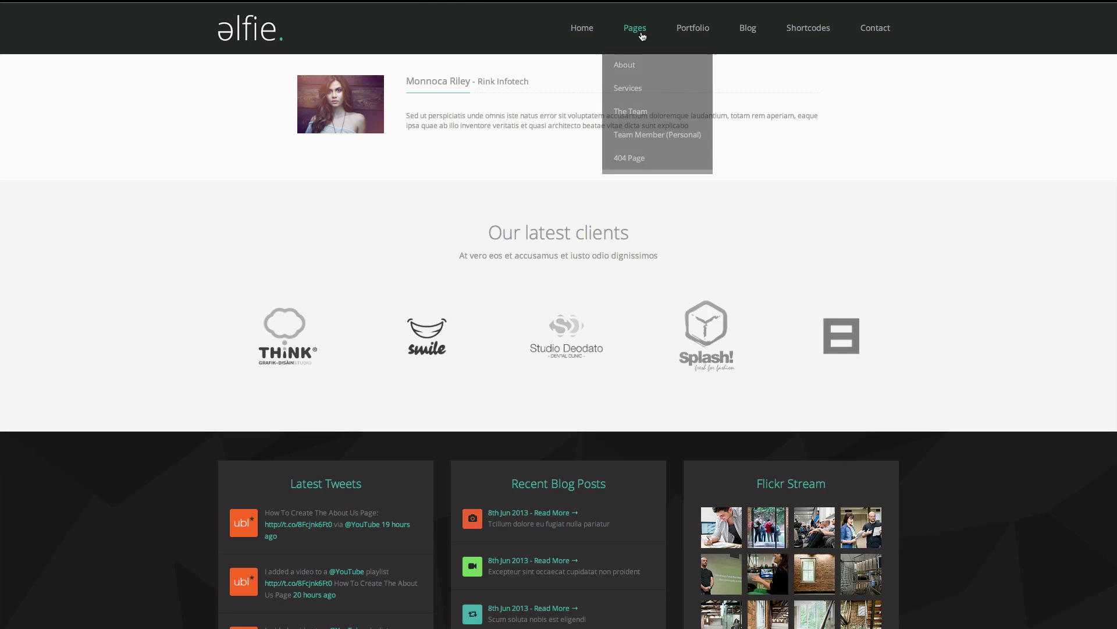
left_click(647, 118)
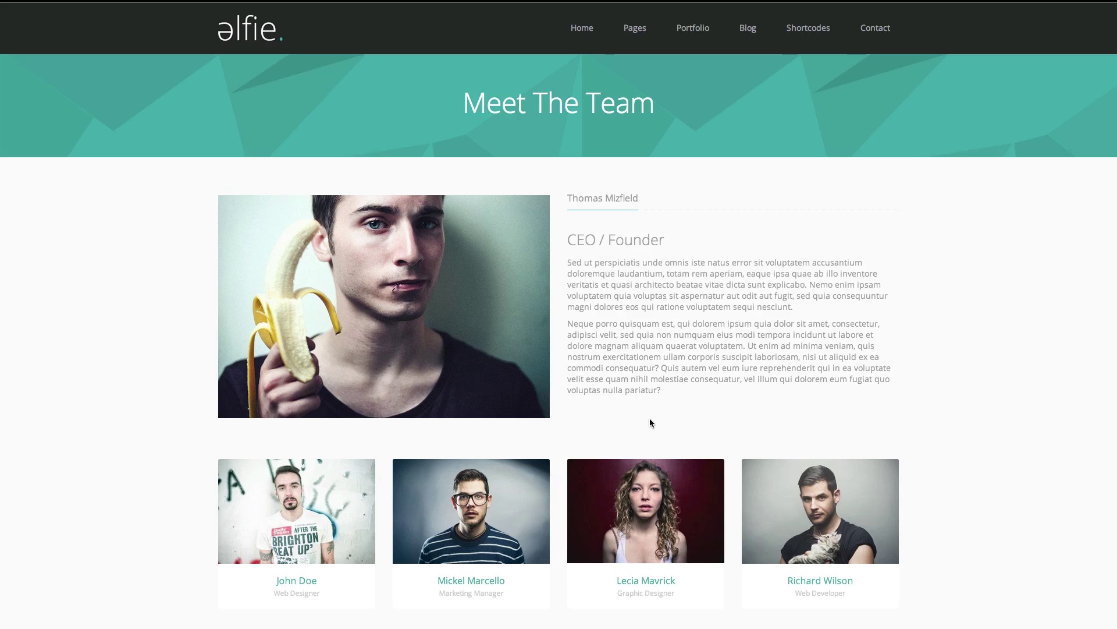
mouse_move(820, 525)
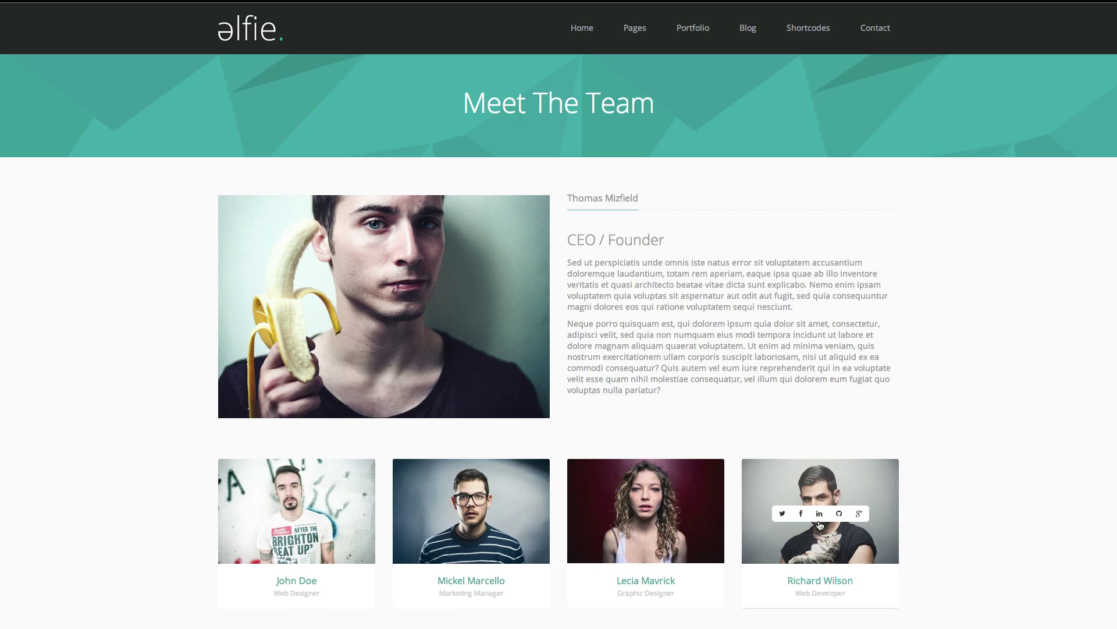